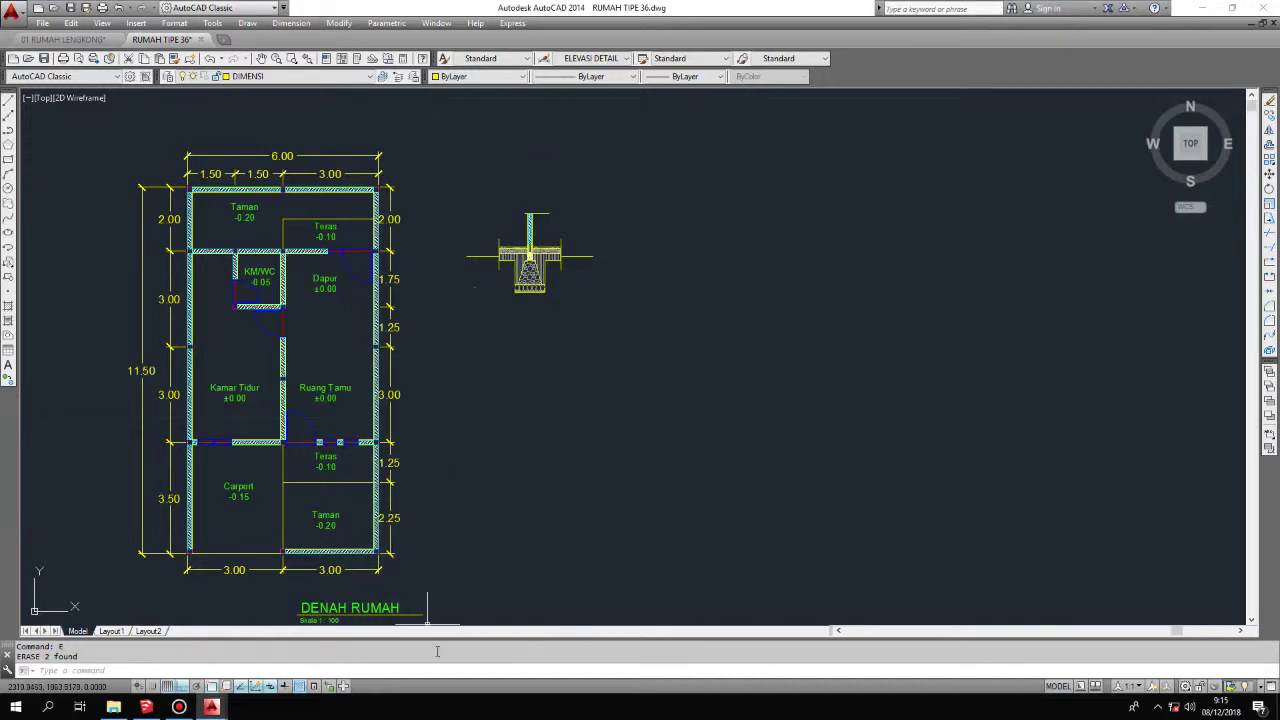
# Step: Bring the footing cross-section detail into view and make KETERANGAN the current layer
pyautogui.moveTo(503, 323); pyautogui.dragTo(549, 420, button='middle')
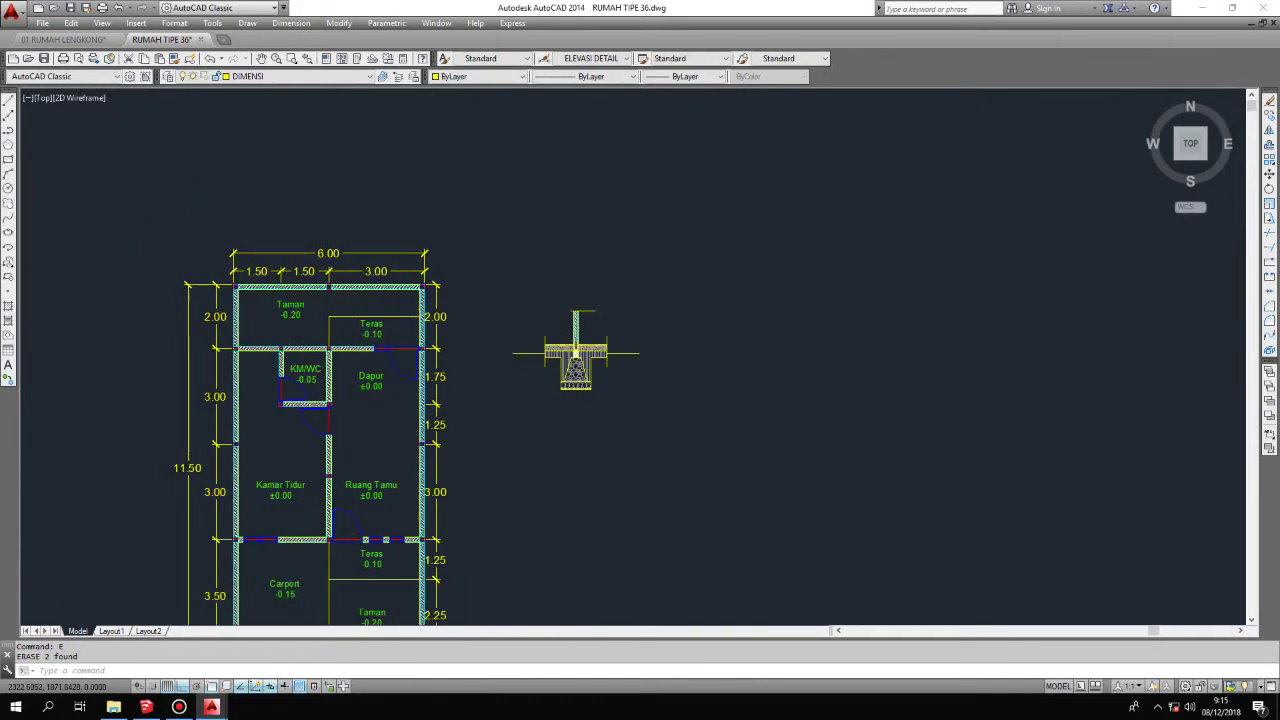
pyautogui.scroll(3, 486, 353)
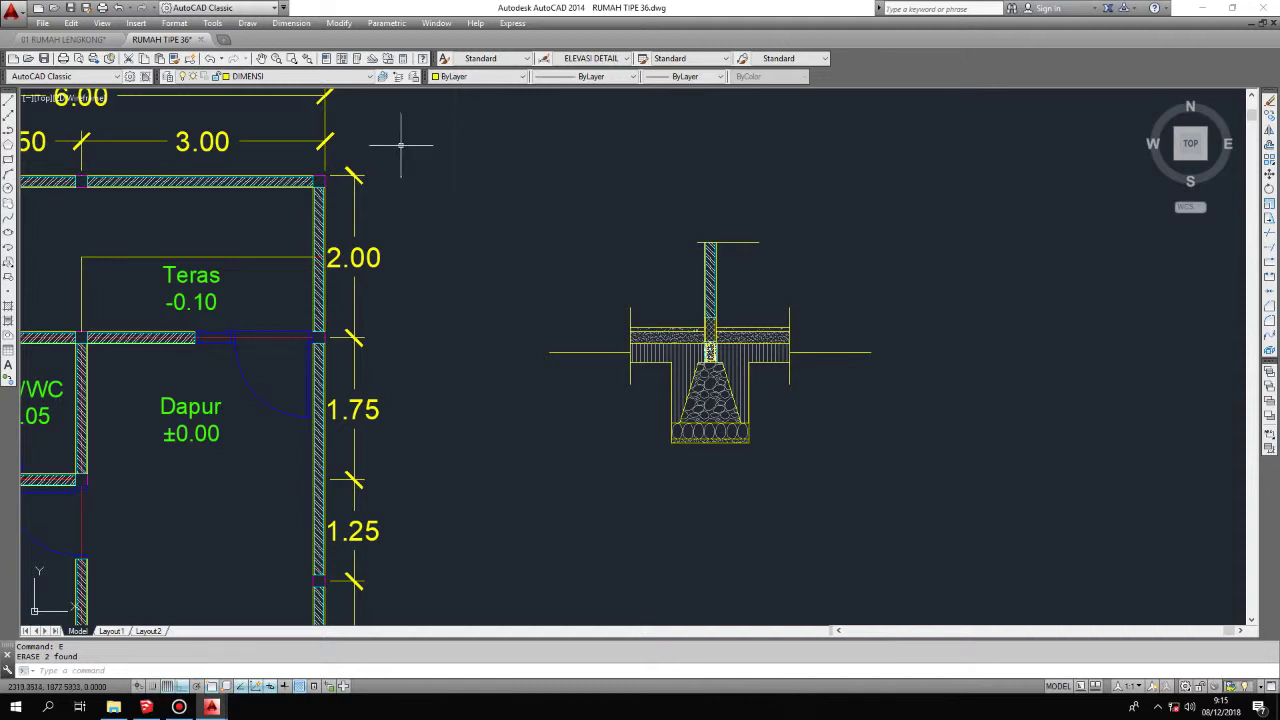
pyautogui.click(365, 76)
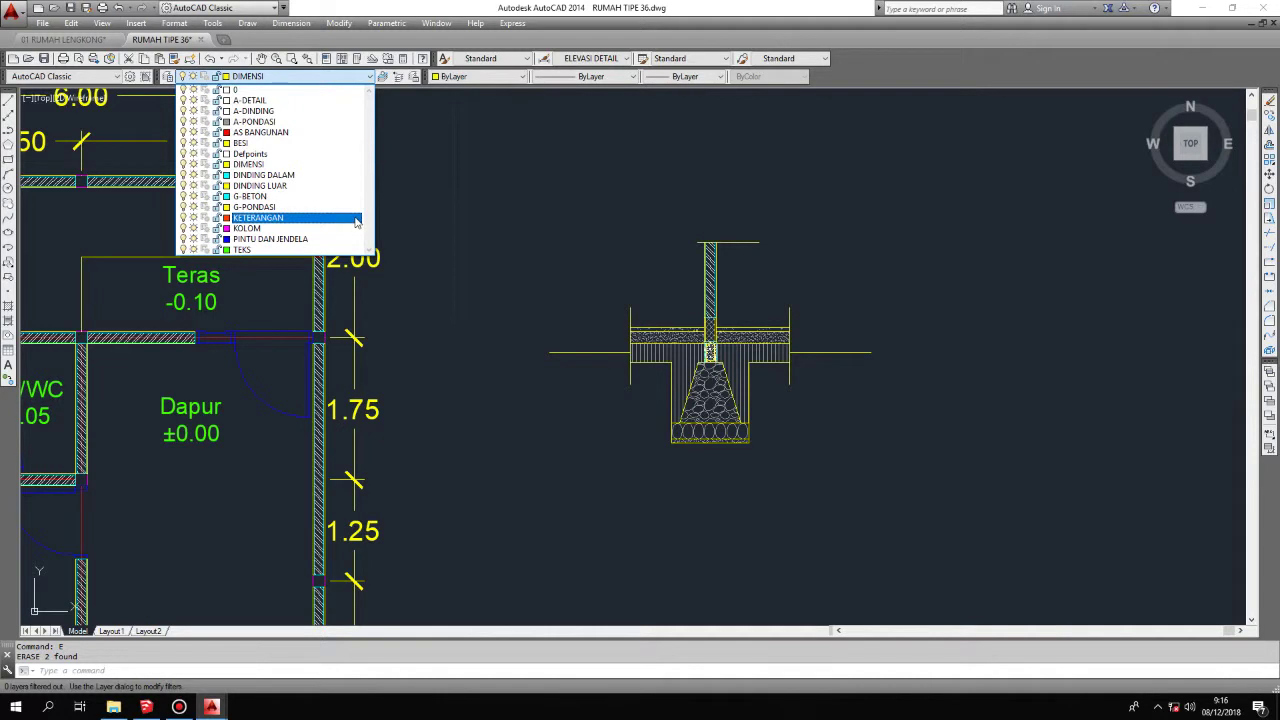
pyautogui.click(355, 218)
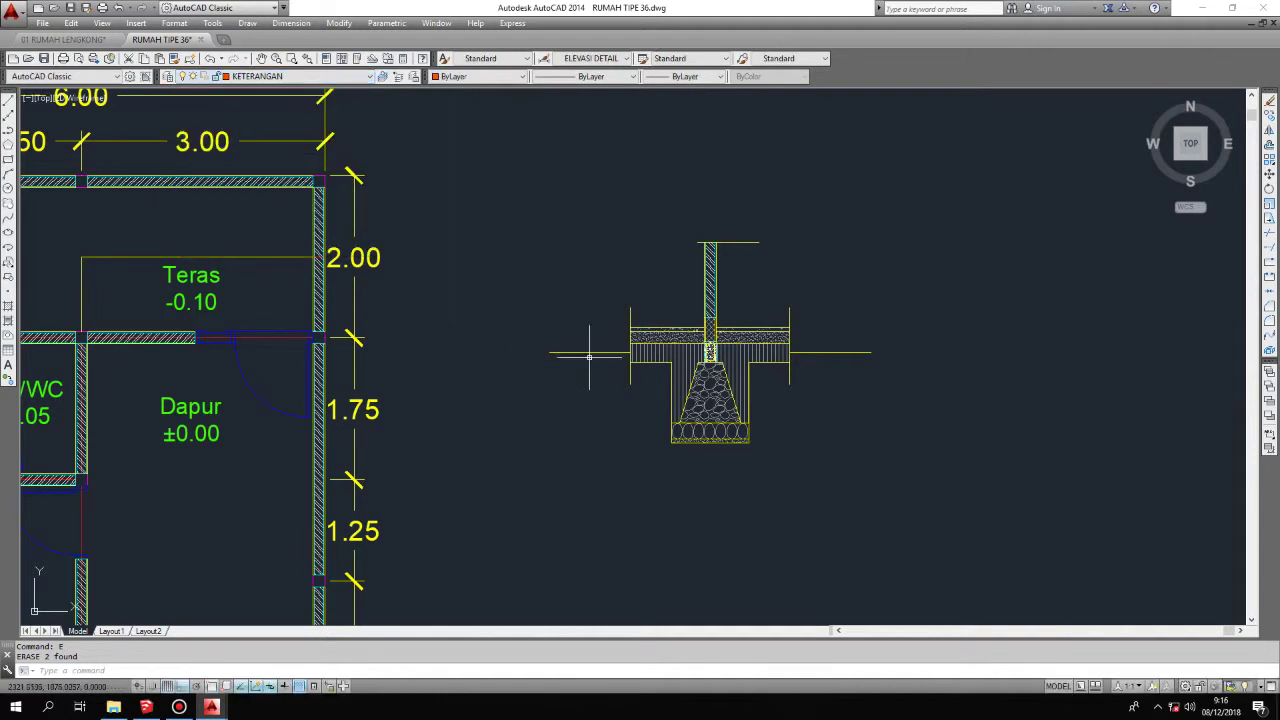
pyautogui.moveTo(607, 425); pyautogui.dragTo(520, 415, button='middle')
pyautogui.write('M')
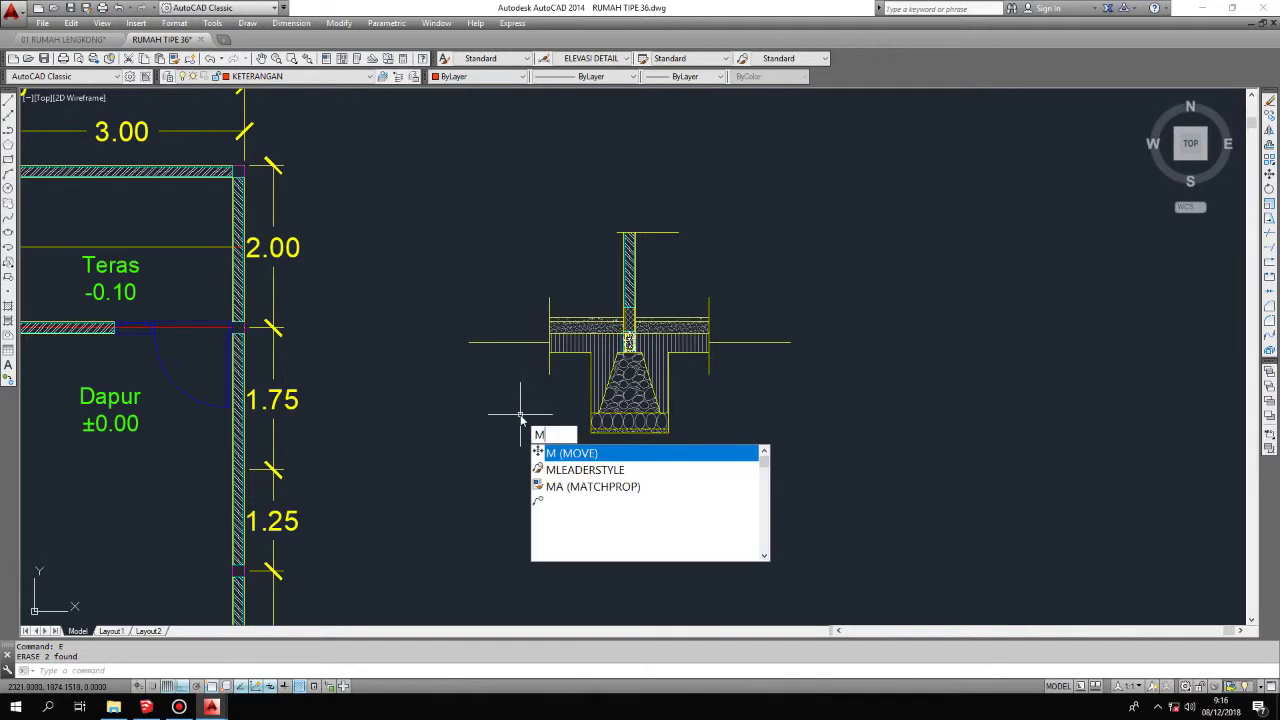
pyautogui.write('LD')
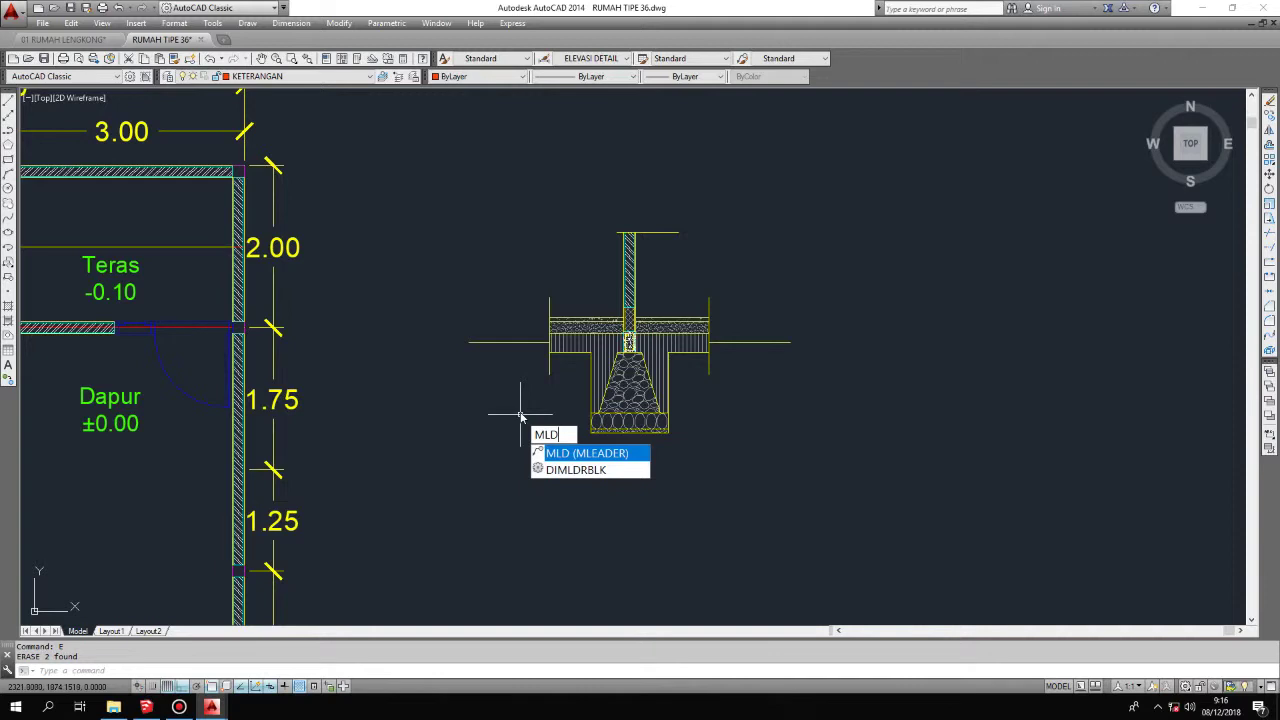
# Step: Add a multileader pointing at the bottom sand layer, labelled PASIR URUG on the left
pyautogui.press('Return')
pyautogui.scroll(6, 600, 405)
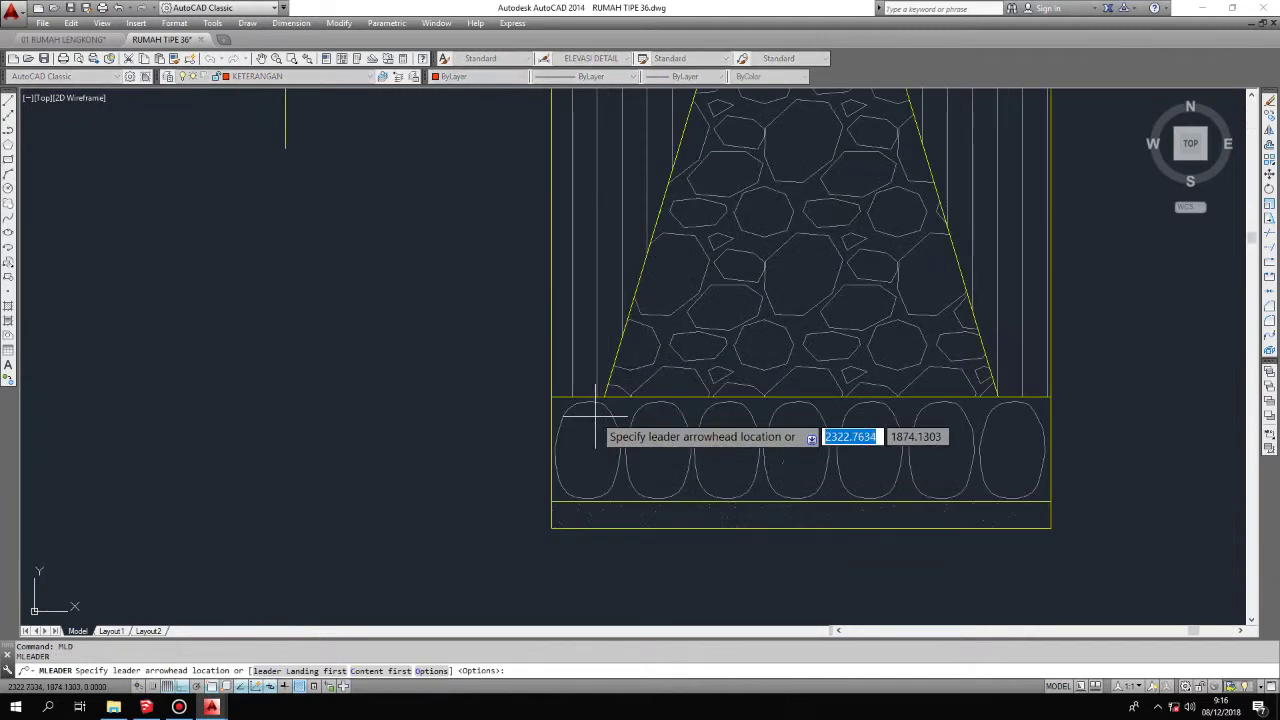
pyautogui.click(594, 513)
pyautogui.scroll(-4, 678, 515)
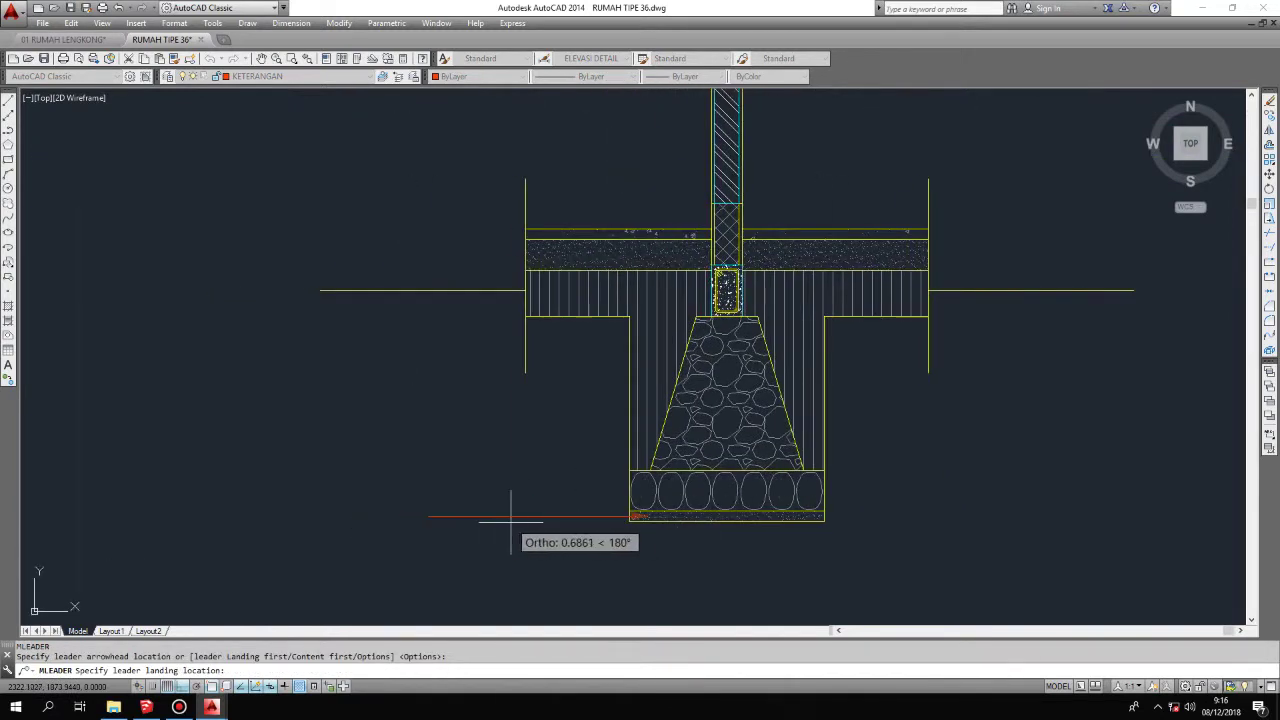
pyautogui.click(426, 516)
pyautogui.write('PASIR')
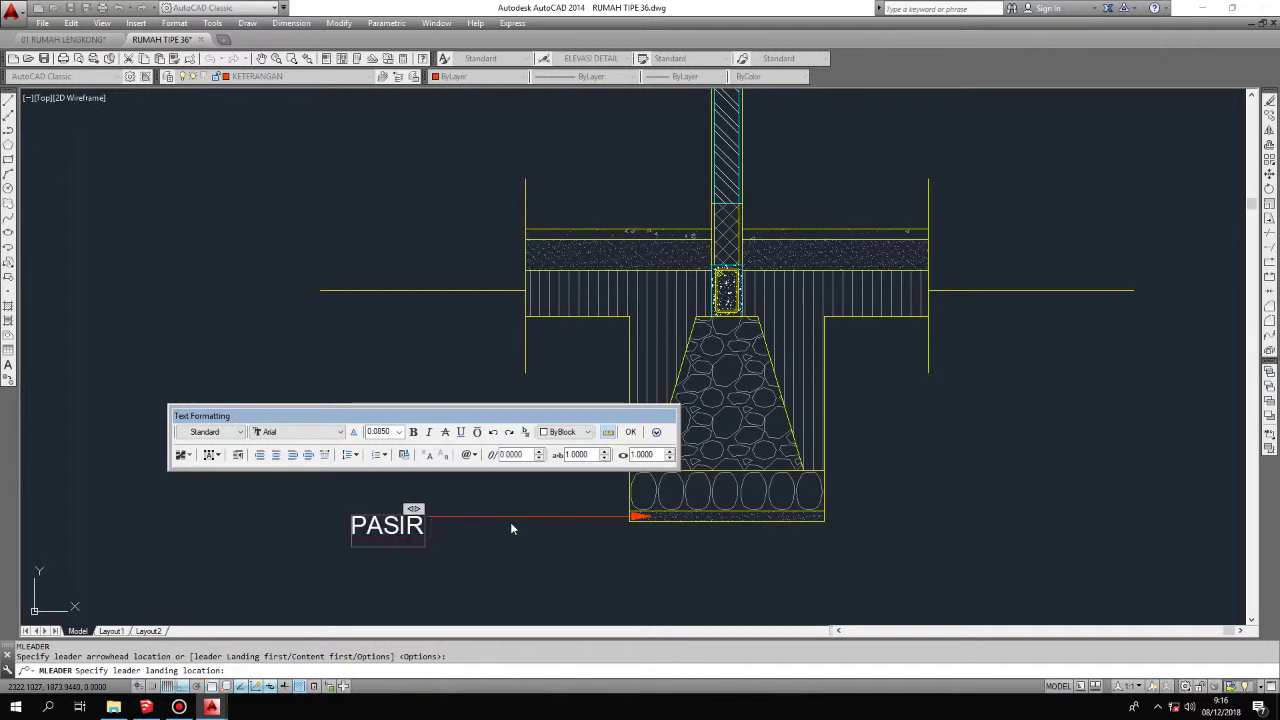
pyautogui.write(' URUG')
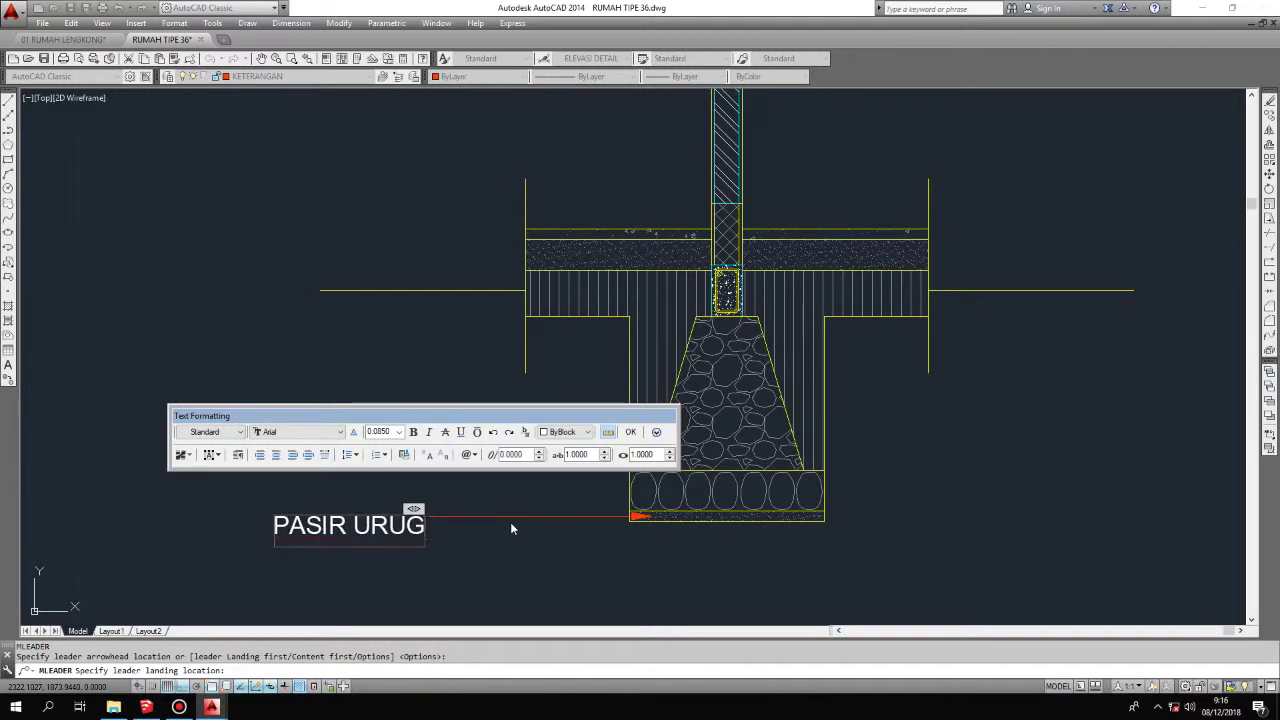
pyautogui.click(510, 528)
pyautogui.moveTo(478, 537); pyautogui.dragTo(417, 489)
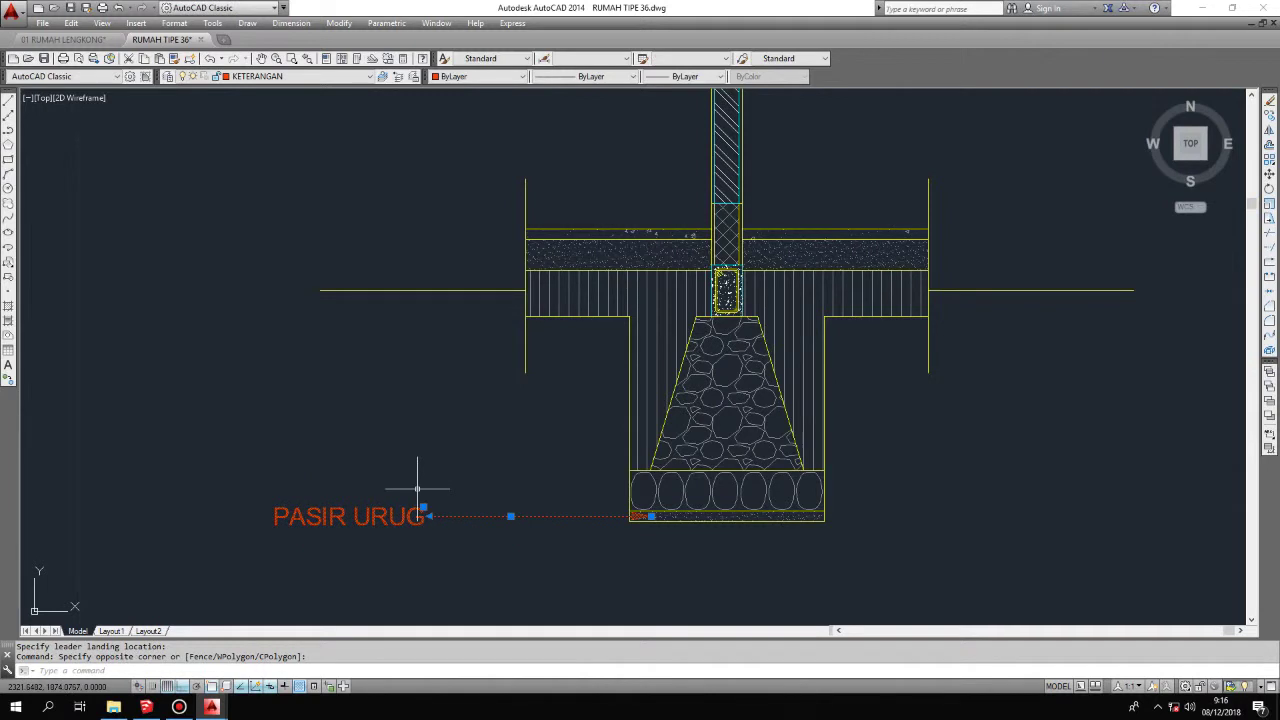
# Step: Copy the PASIR URUG leader up to each footing layer, from stone packing to the floor
pyautogui.write('co')
pyautogui.press('Return')
pyautogui.click(229, 423)
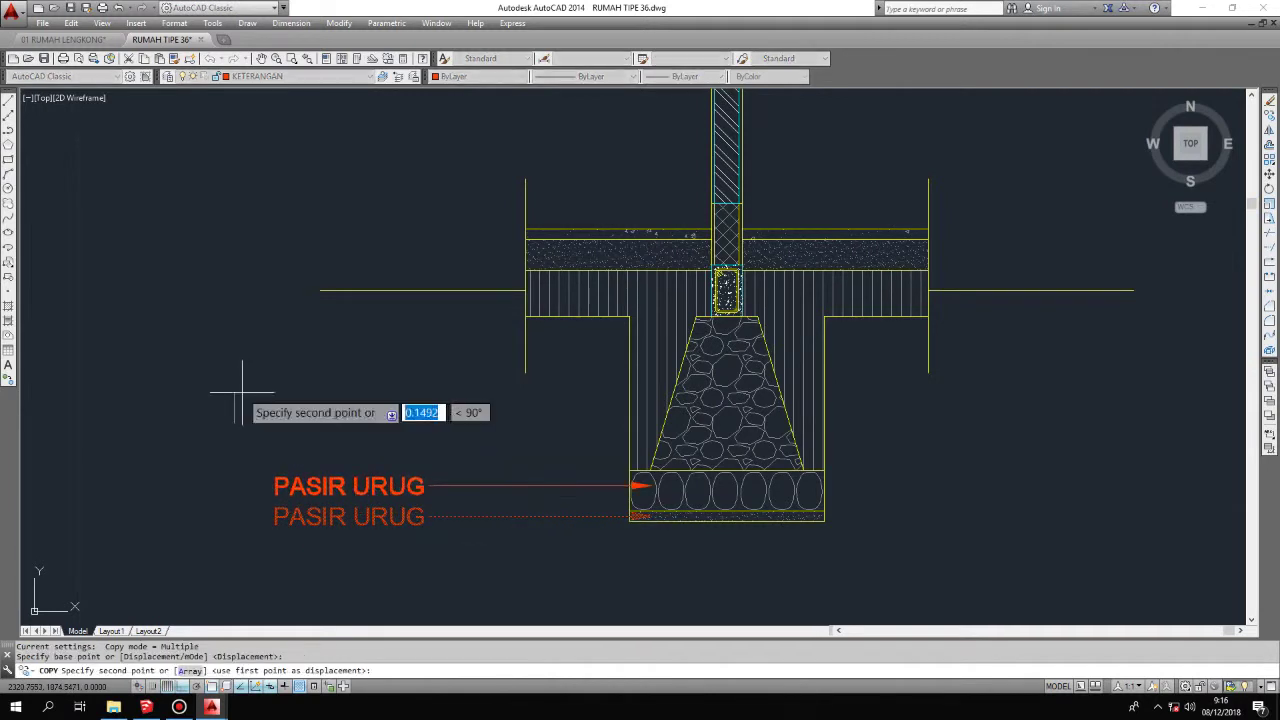
pyautogui.click(231, 392)
pyautogui.click(231, 326)
pyautogui.click(233, 275)
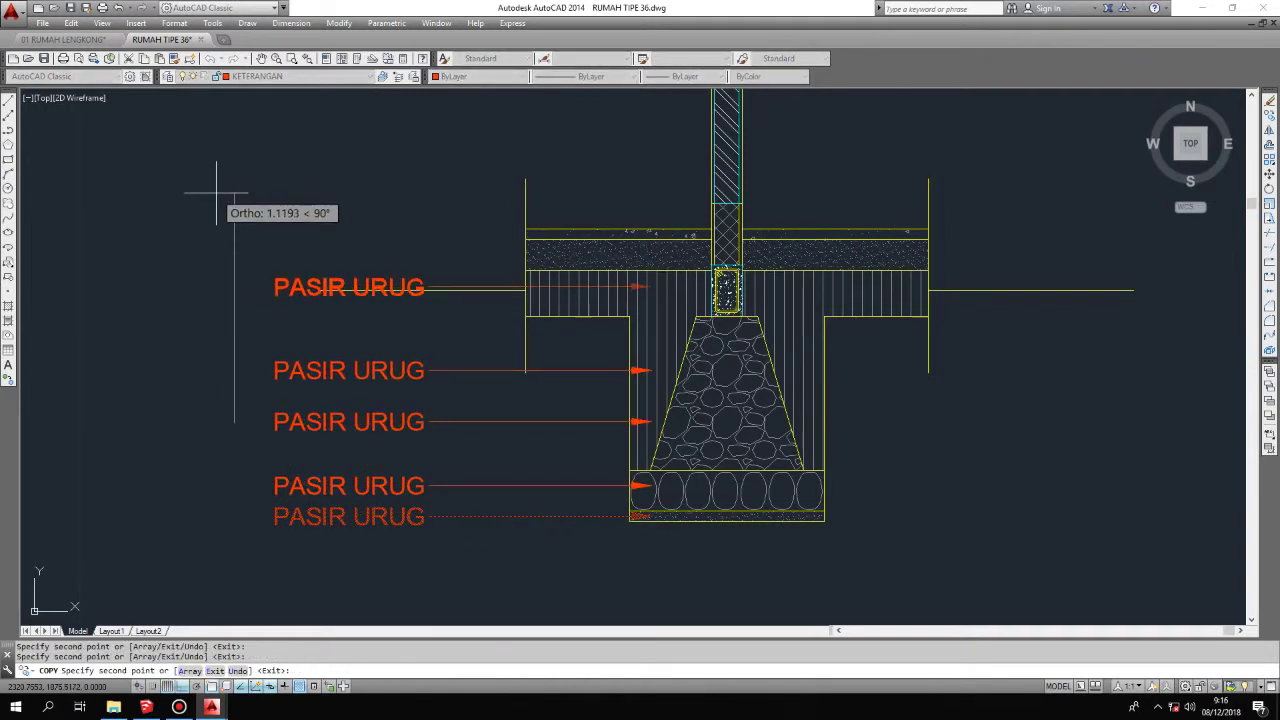
pyautogui.click(215, 213)
pyautogui.click(215, 164)
pyautogui.press('Escape')
# Step: Relabel the stone packing leader as ANSTAMPENG
pyautogui.doubleClick(313, 485)
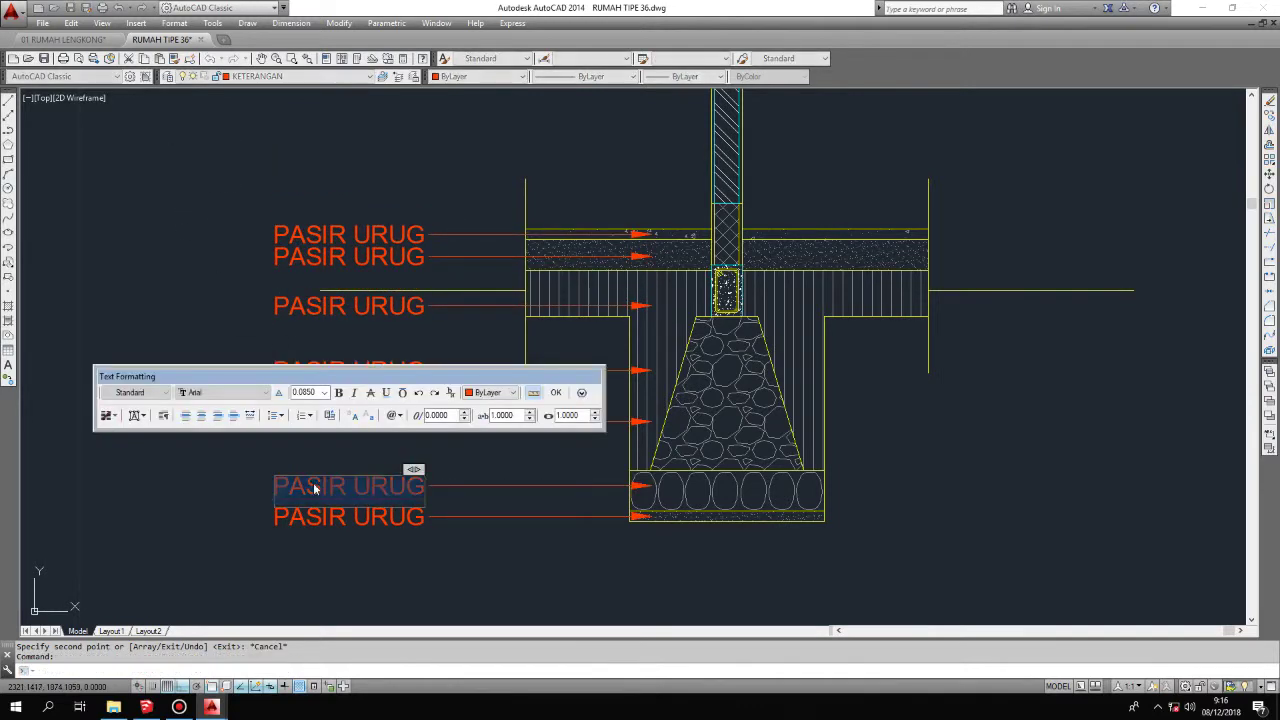
pyautogui.write('ANSTAMPENG')
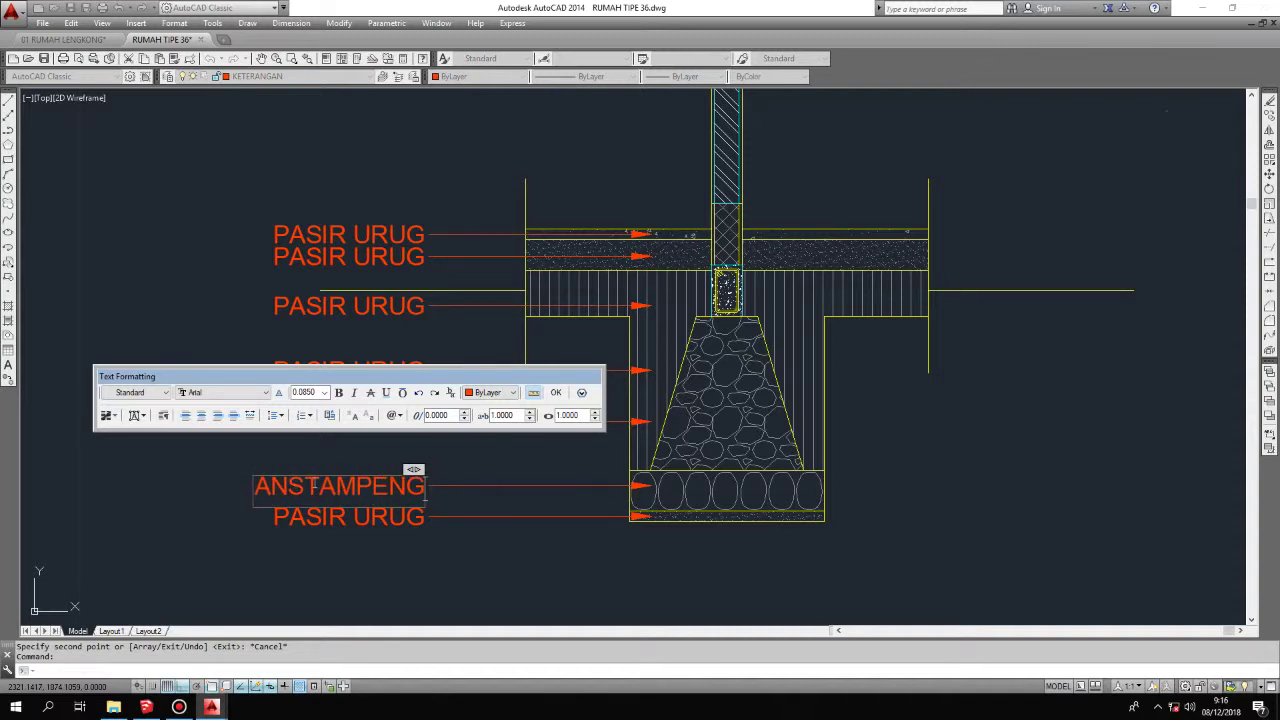
pyautogui.click(412, 558)
# Step: Relabel the leader pointing into the stone foundation as PONDASI BATU KALI
pyautogui.click(367, 410)
pyautogui.click(302, 428)
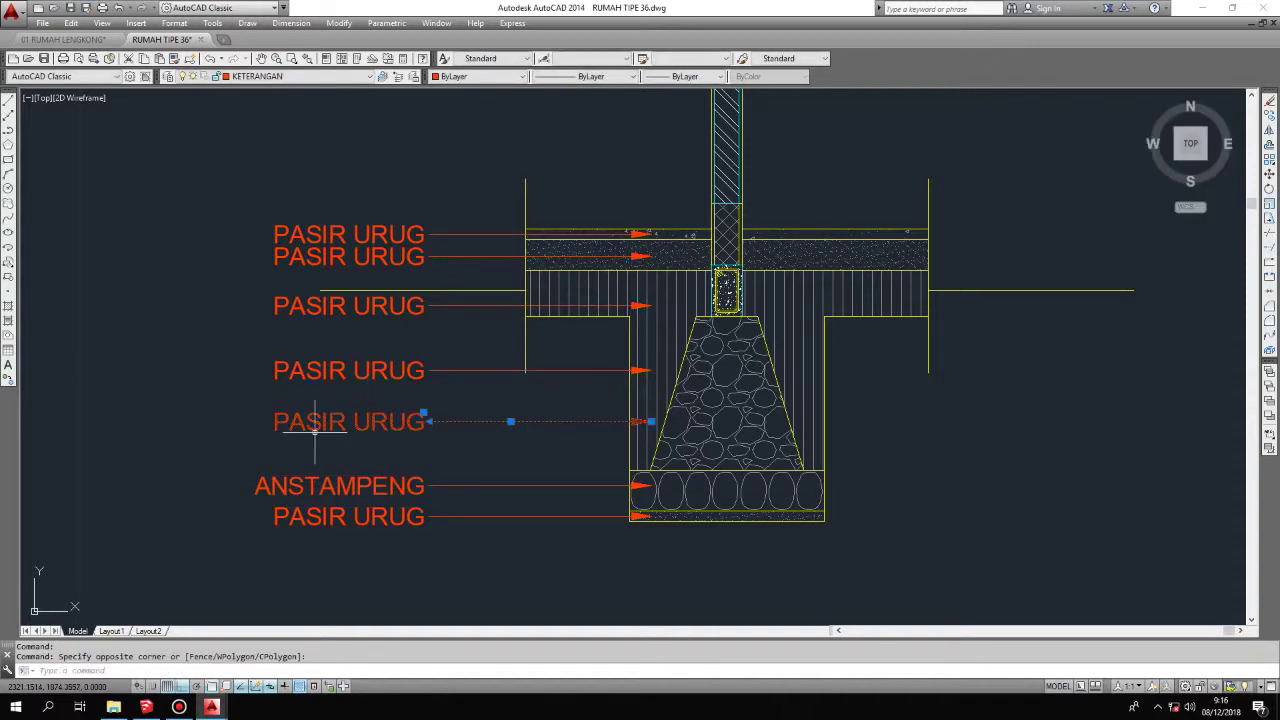
pyautogui.scroll(2, 647, 425)
pyautogui.click(655, 419)
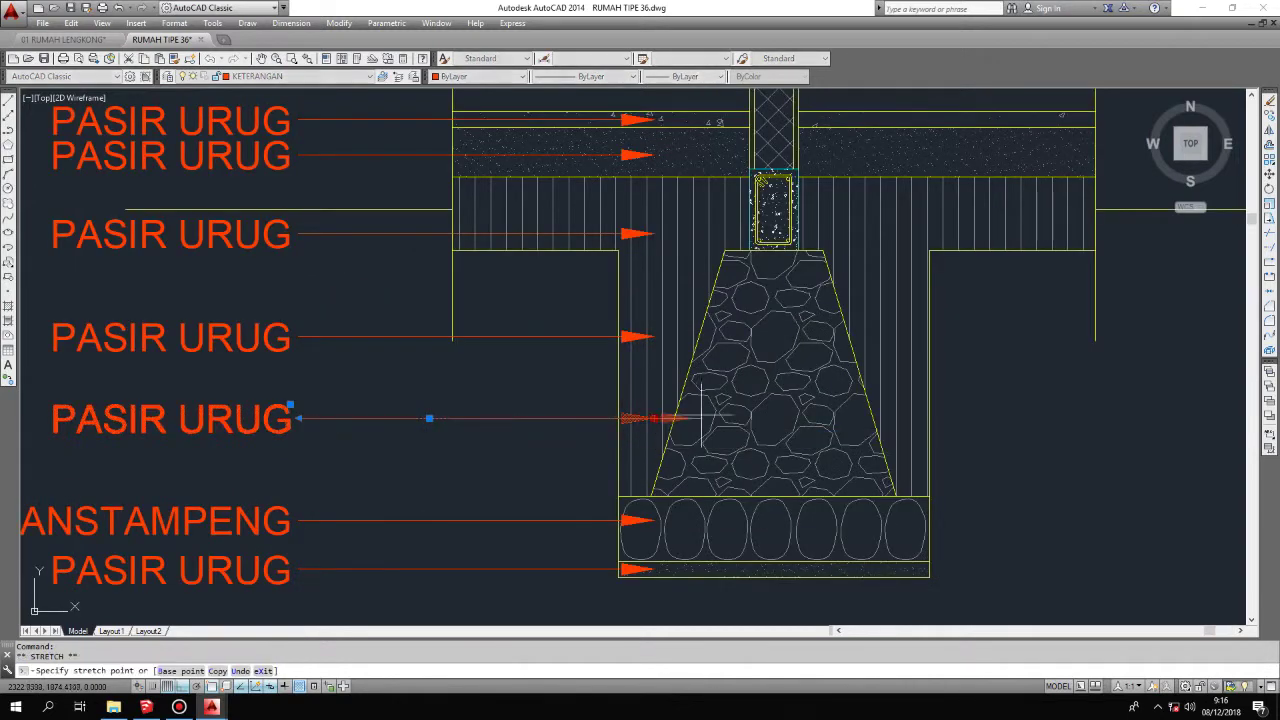
pyautogui.press('Escape')
pyautogui.click(290, 418)
pyautogui.click(217, 426)
pyautogui.doubleClick(217, 426)
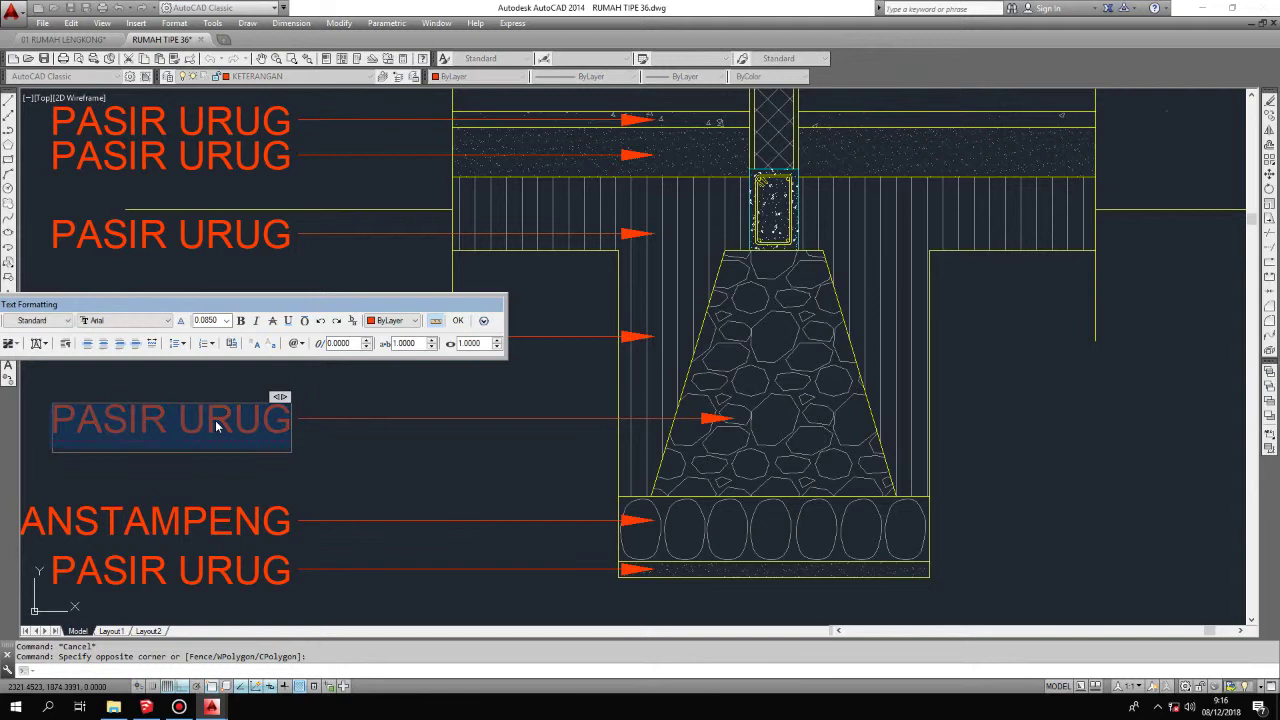
pyautogui.write('PONDASI BATU K')
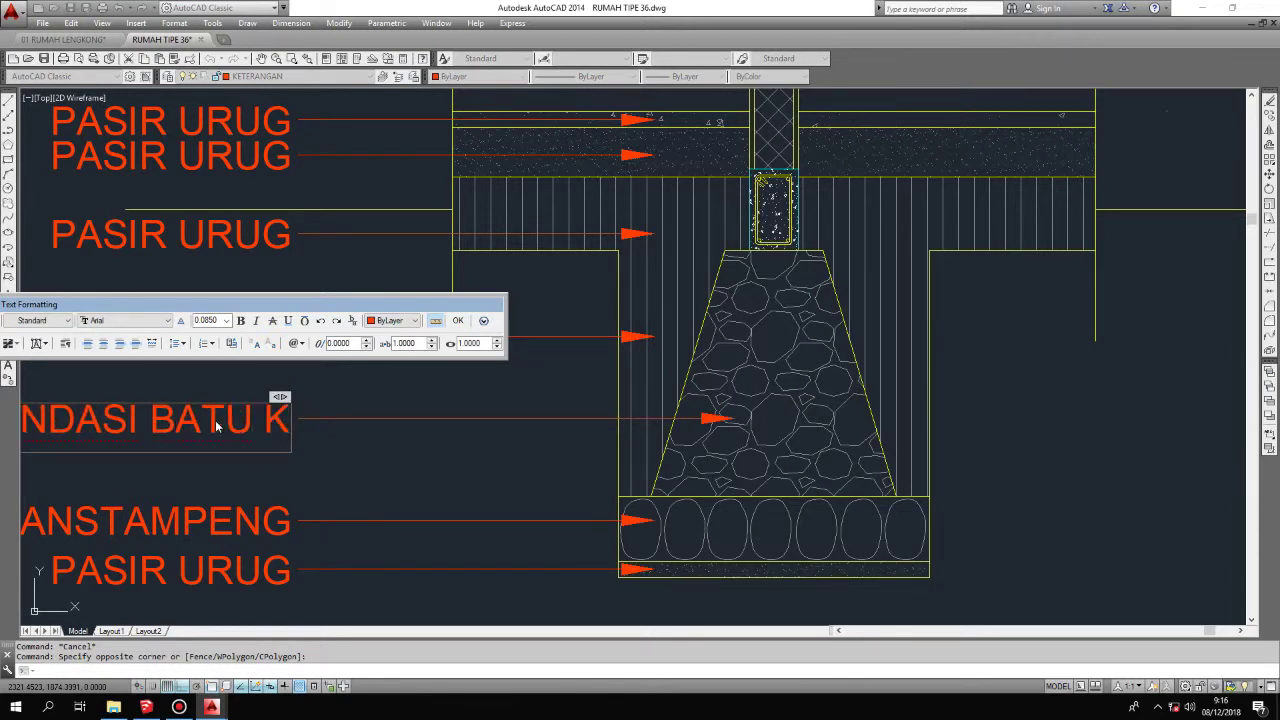
pyautogui.write('ALI')
pyautogui.click(325, 485)
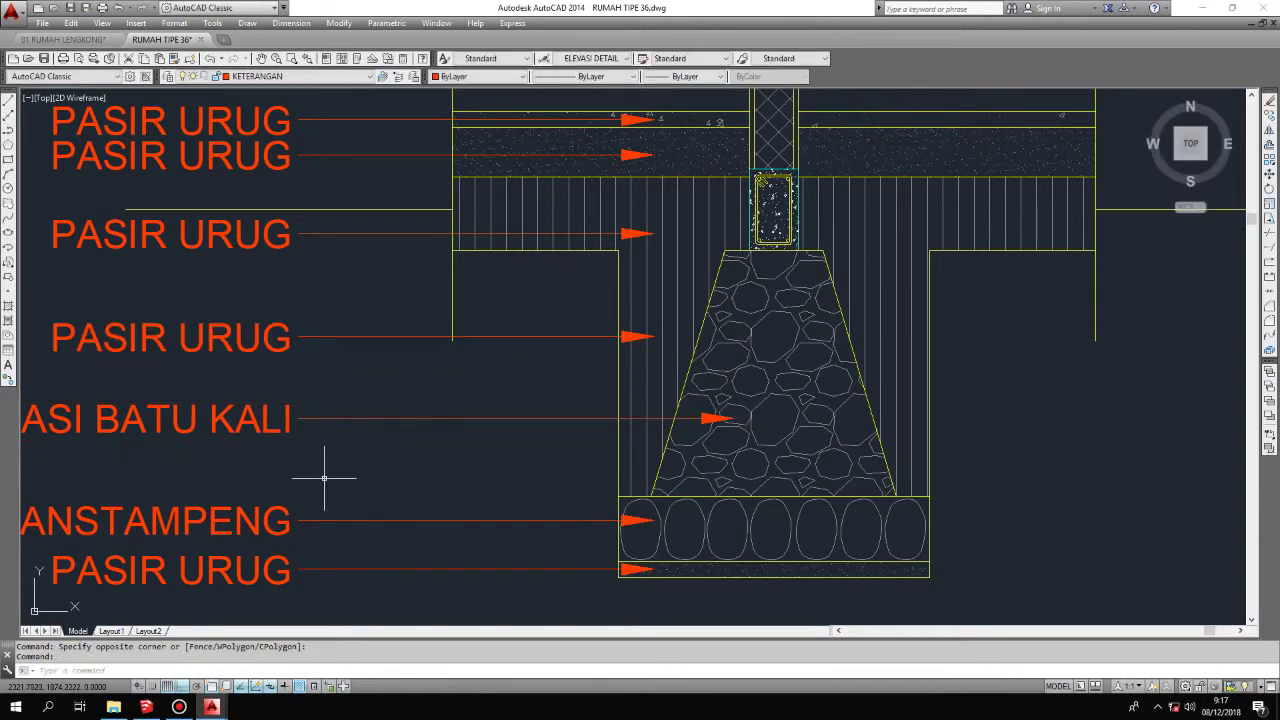
# Step: Relabel the backfill leader above the foundation as TANAH URUG
pyautogui.click(235, 352)
pyautogui.click(400, 357)
pyautogui.doubleClick(224, 345)
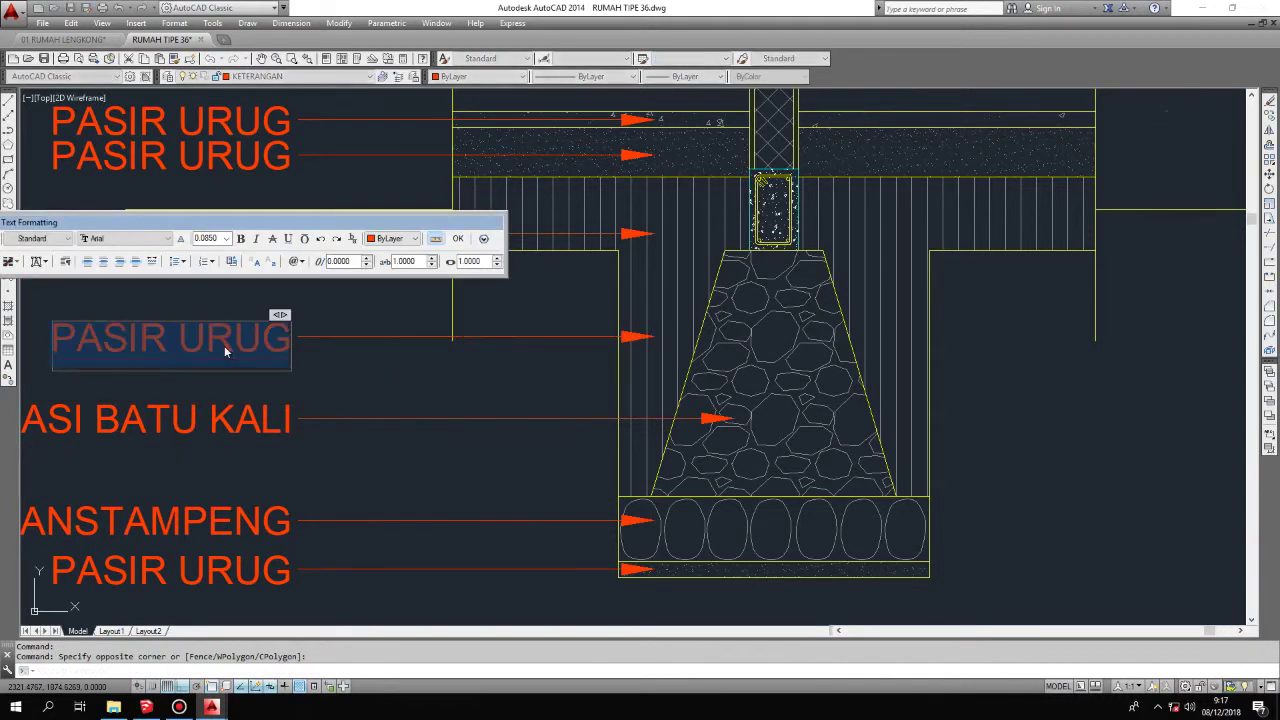
pyautogui.write('TANAH URUG')
pyautogui.click(548, 480)
pyautogui.moveTo(548, 480); pyautogui.dragTo(763, 558, button='middle')
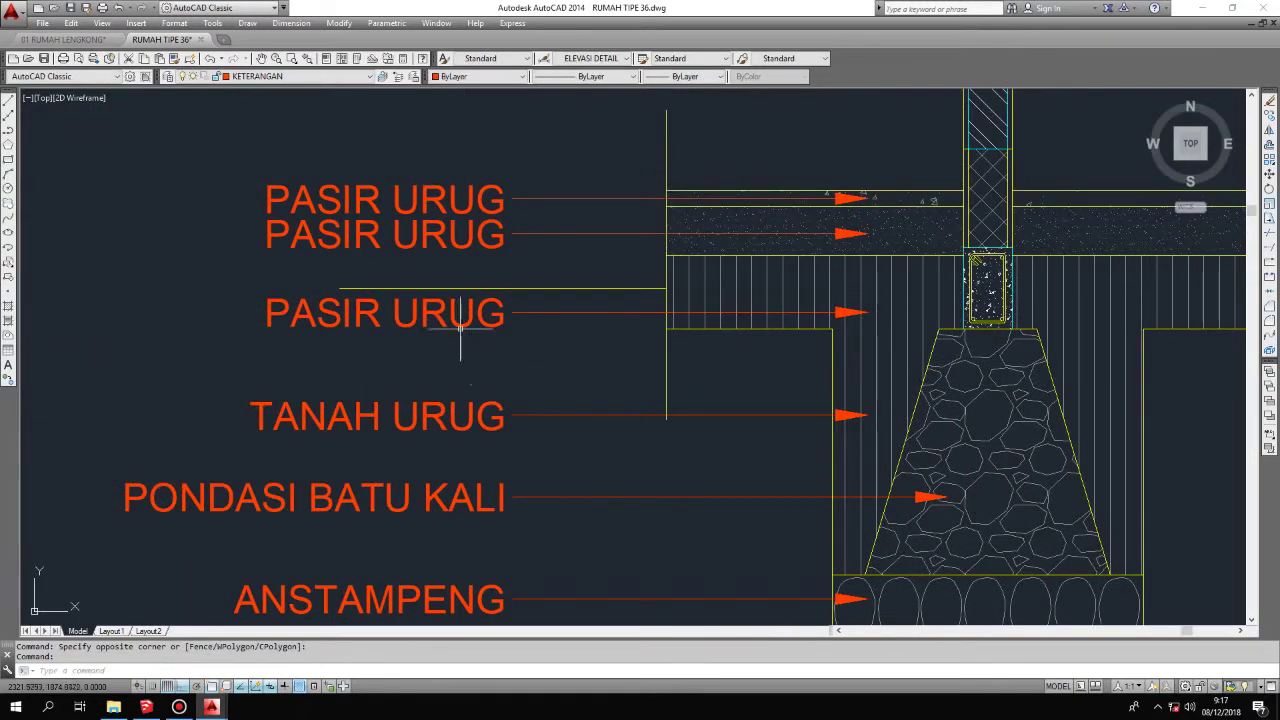
# Step: Replace the text of the sloof beam label with SLOOF 15/25
pyautogui.doubleClick(455, 316)
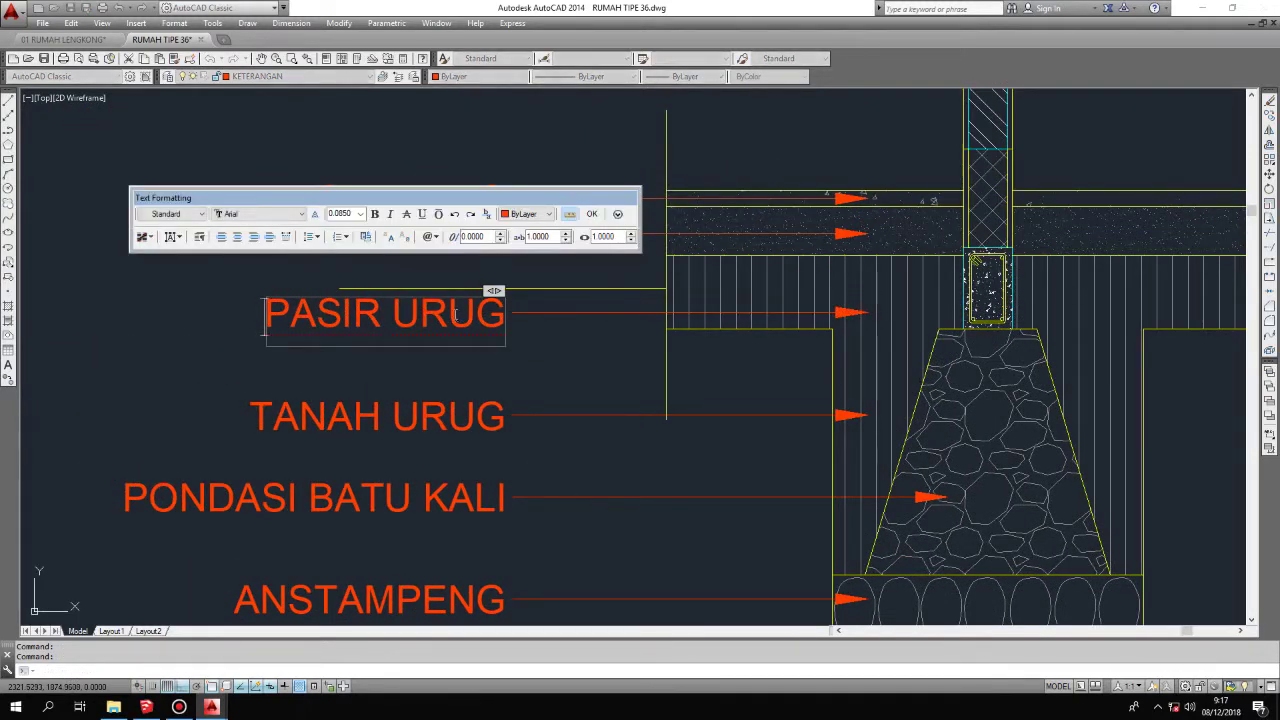
pyautogui.moveTo(266, 318); pyautogui.dragTo(502, 326)
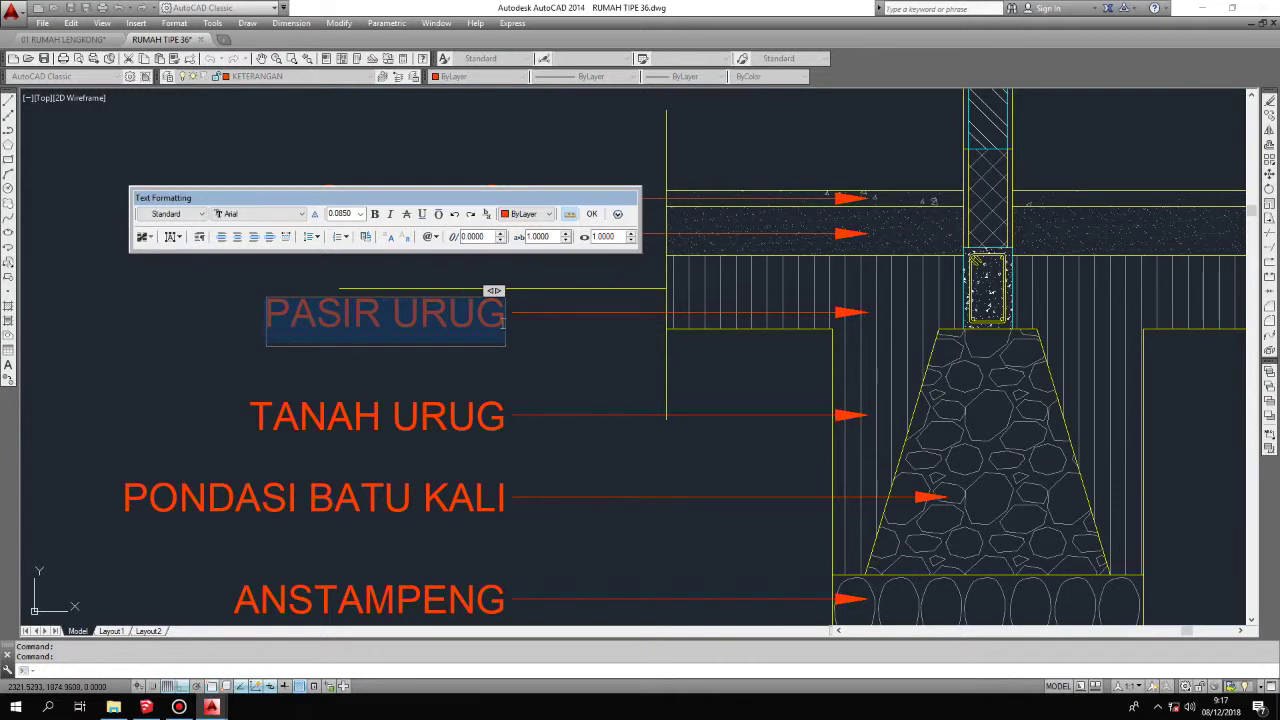
pyautogui.write('SLOOF 15/25')
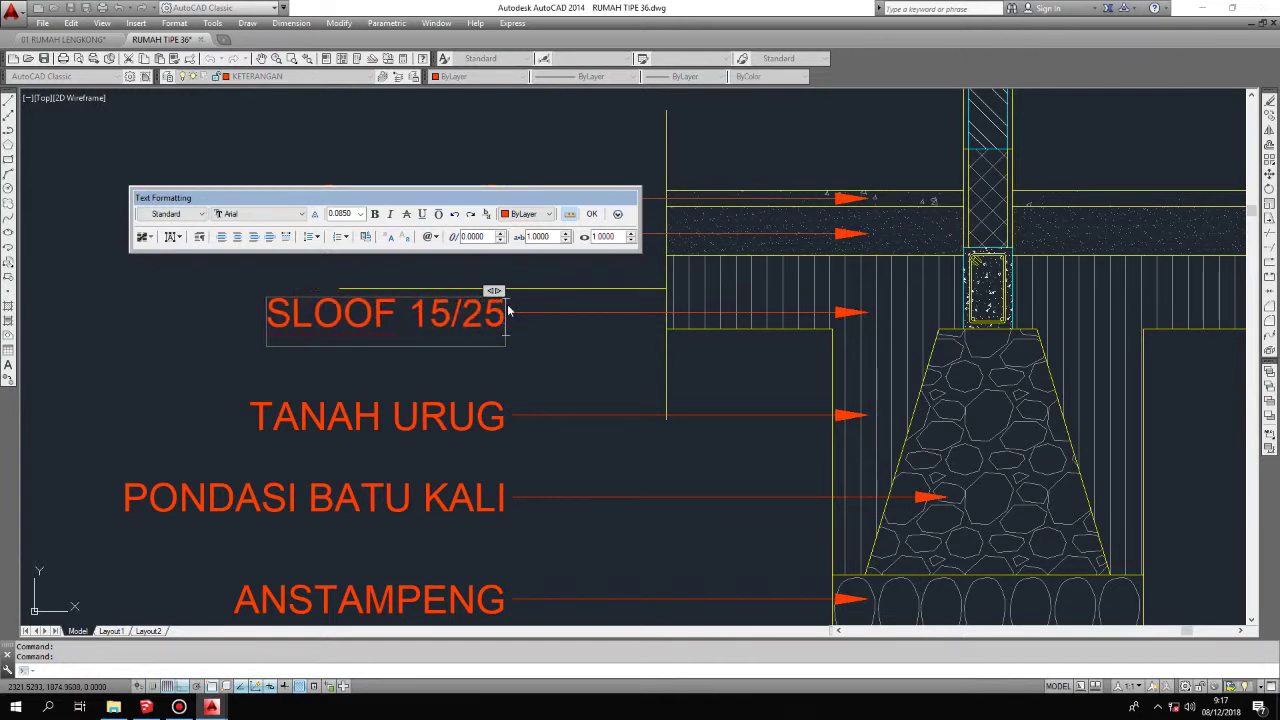
pyautogui.click(620, 318)
# Step: Stretch the SLOOF 15/25 leader's arrow to the right, then undo the stretch
pyautogui.click(650, 322)
pyautogui.click(887, 289)
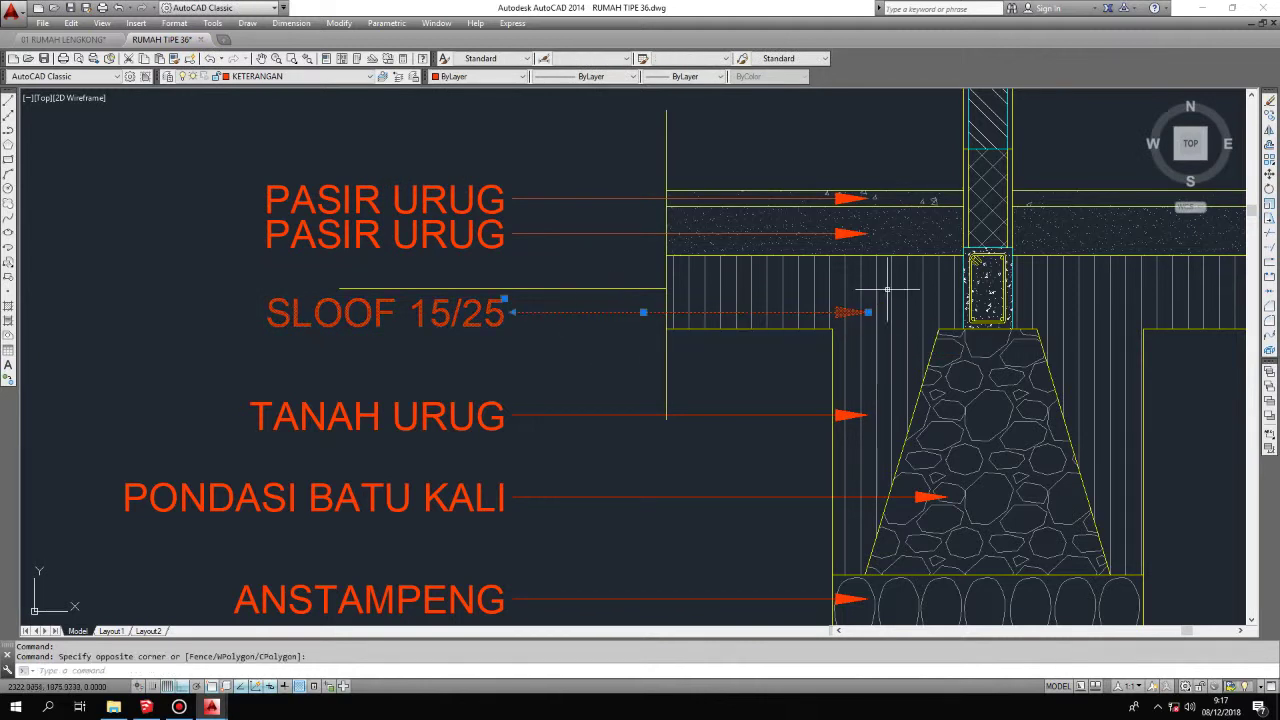
pyautogui.click(870, 312)
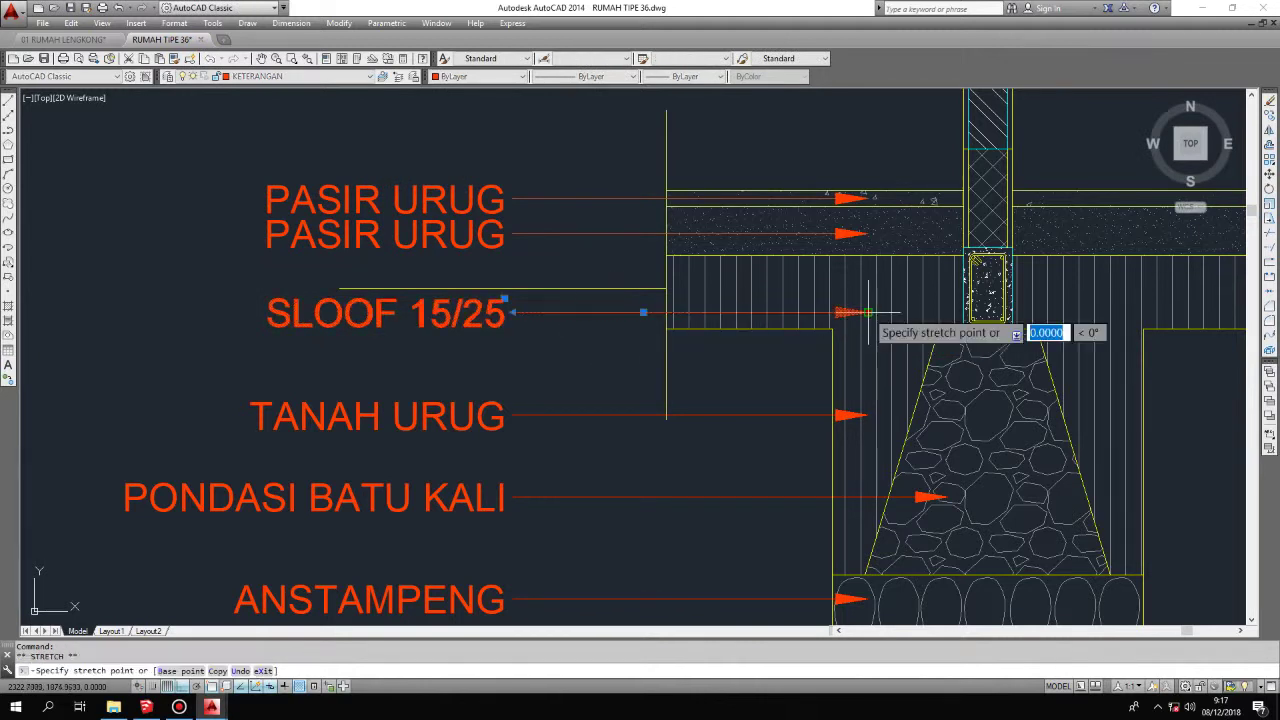
pyautogui.scroll(2, 986, 310)
pyautogui.click(988, 310)
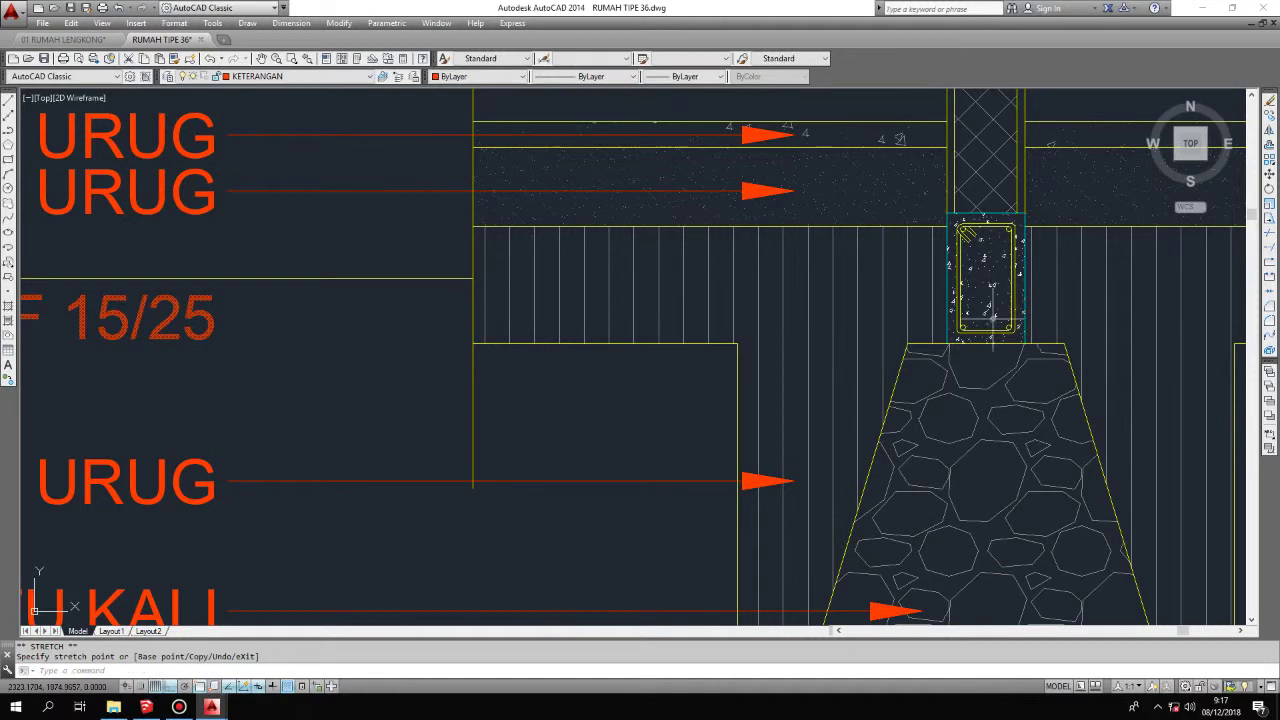
pyautogui.scroll(-2, 708, 354)
pyautogui.hotkey('ctrl', 'z')
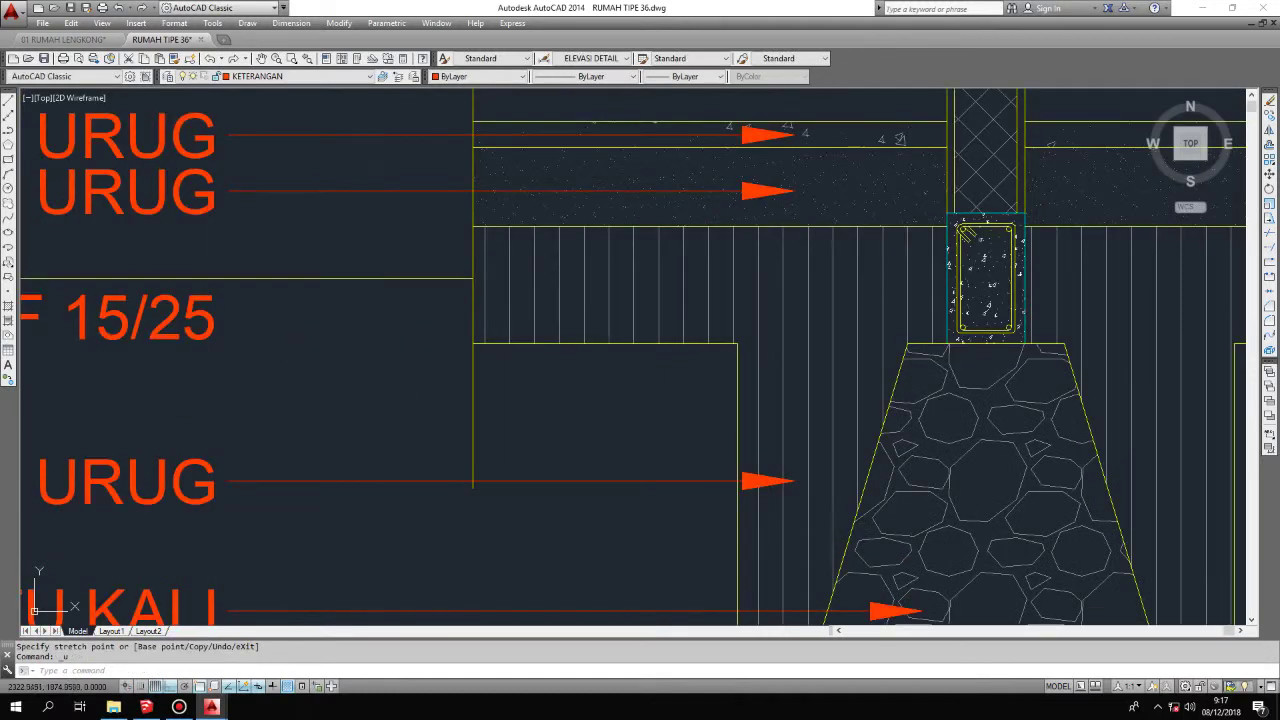
pyautogui.hotkey('ctrl', 'z')
# Step: Retry grabbing the SLOOF leader's arrow grip, undoing the previous stretch
pyautogui.click(614, 312)
pyautogui.click(614, 302)
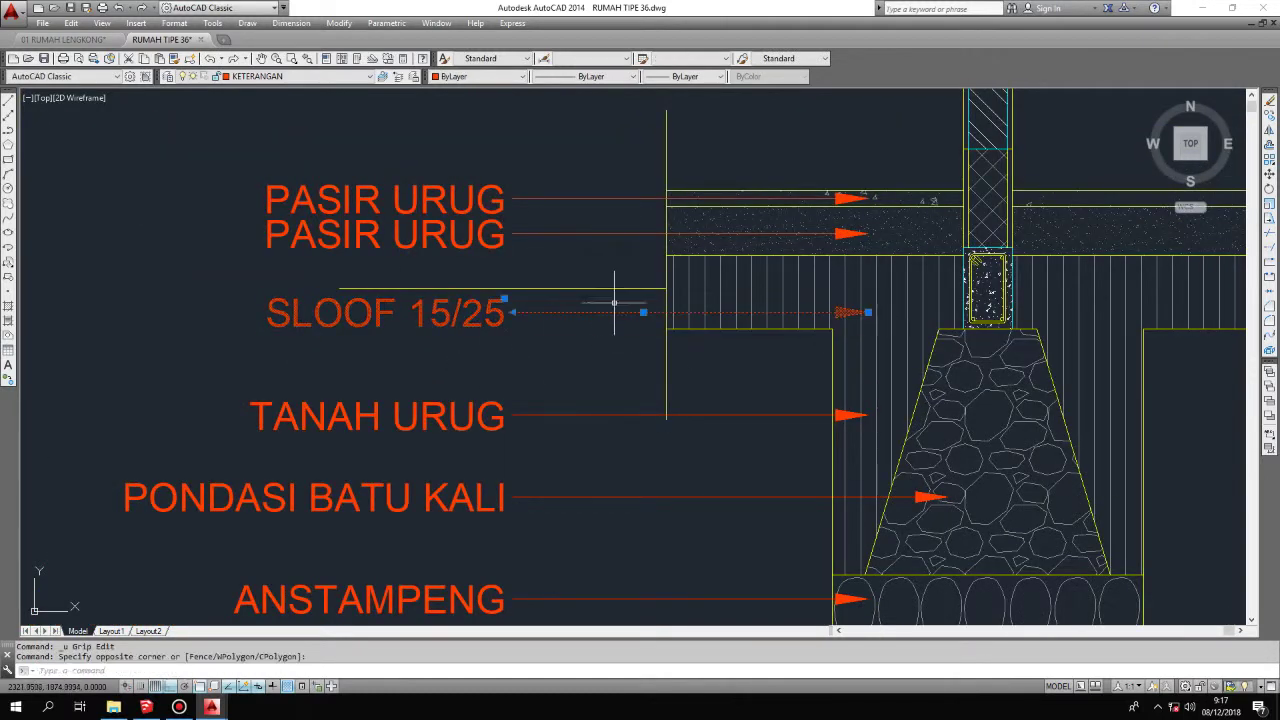
pyautogui.click(866, 312)
pyautogui.scroll(3, 800, 330)
pyautogui.scroll(2, 728, 343)
pyautogui.rightClick(728, 343)
pyautogui.press('Escape')
pyautogui.scroll(-5, 640, 360)
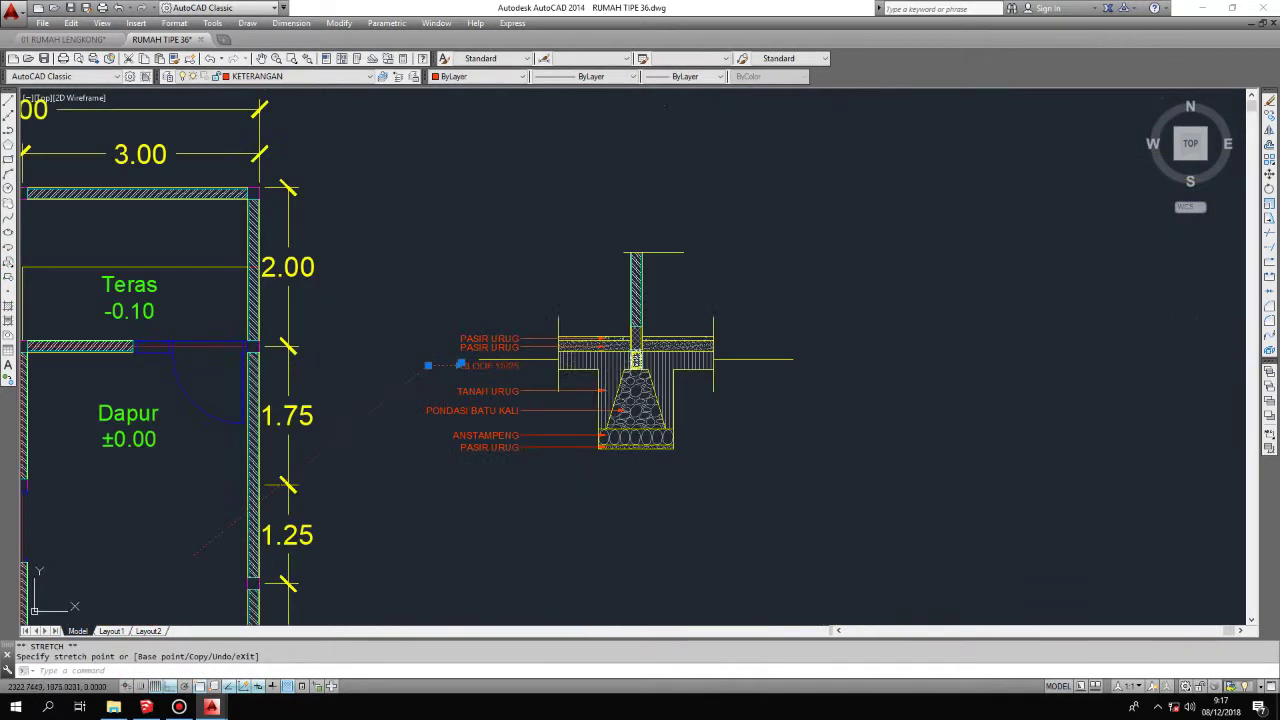
pyautogui.scroll(5, 603, 361)
pyautogui.scroll(-2, 609, 351)
pyautogui.hotkey('ctrl', 'z')
# Step: Extend the SLOOF leader's arrow further right to the sloof beam, then undo it
pyautogui.click(818, 315)
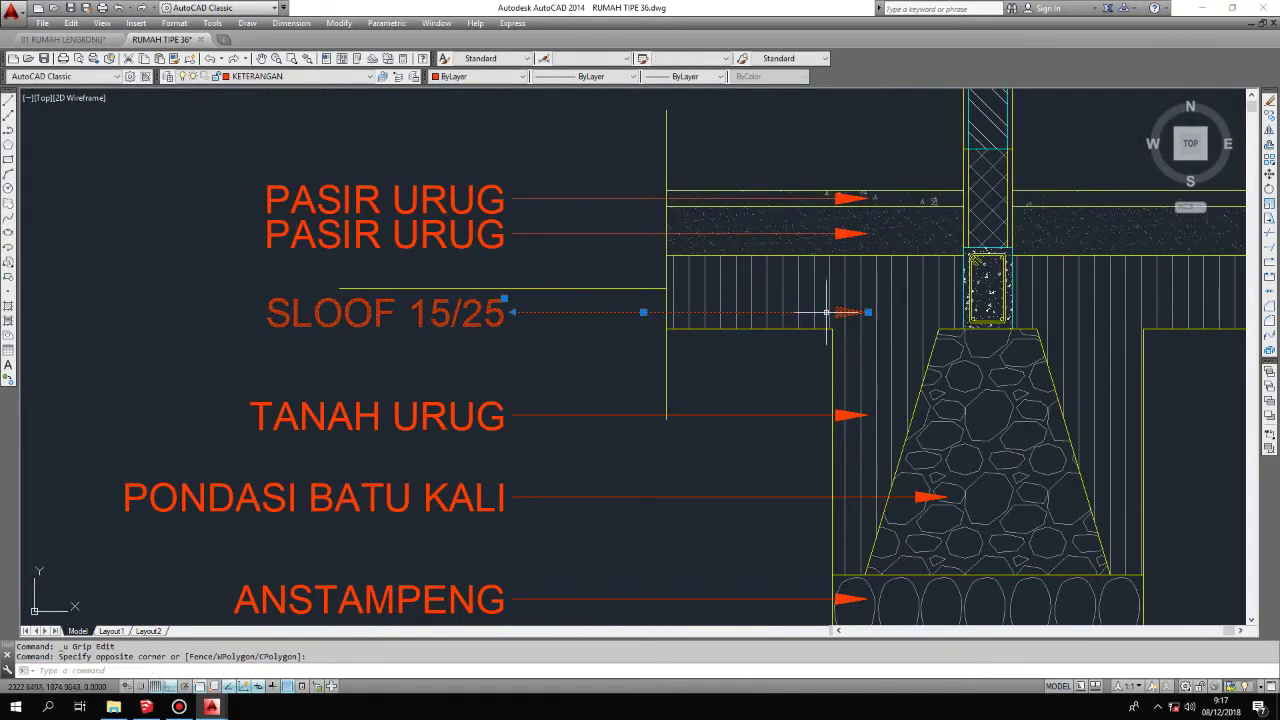
pyautogui.click(868, 312)
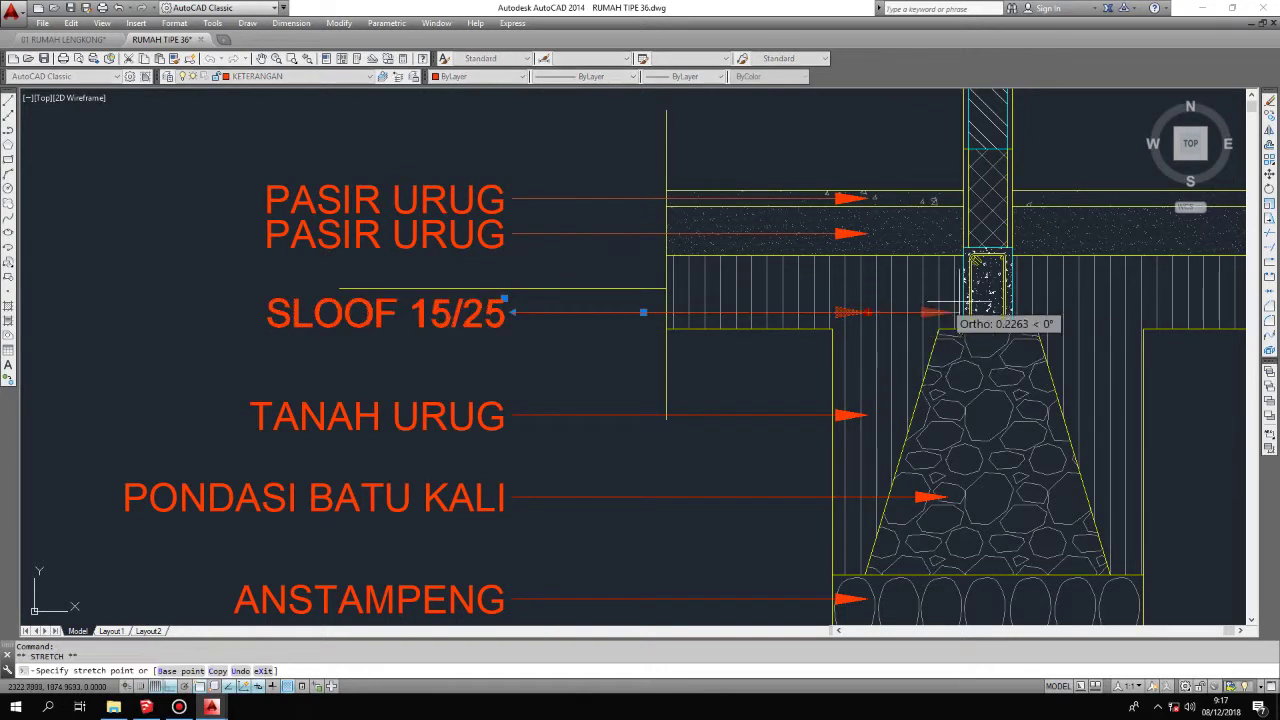
pyautogui.click(1060, 313)
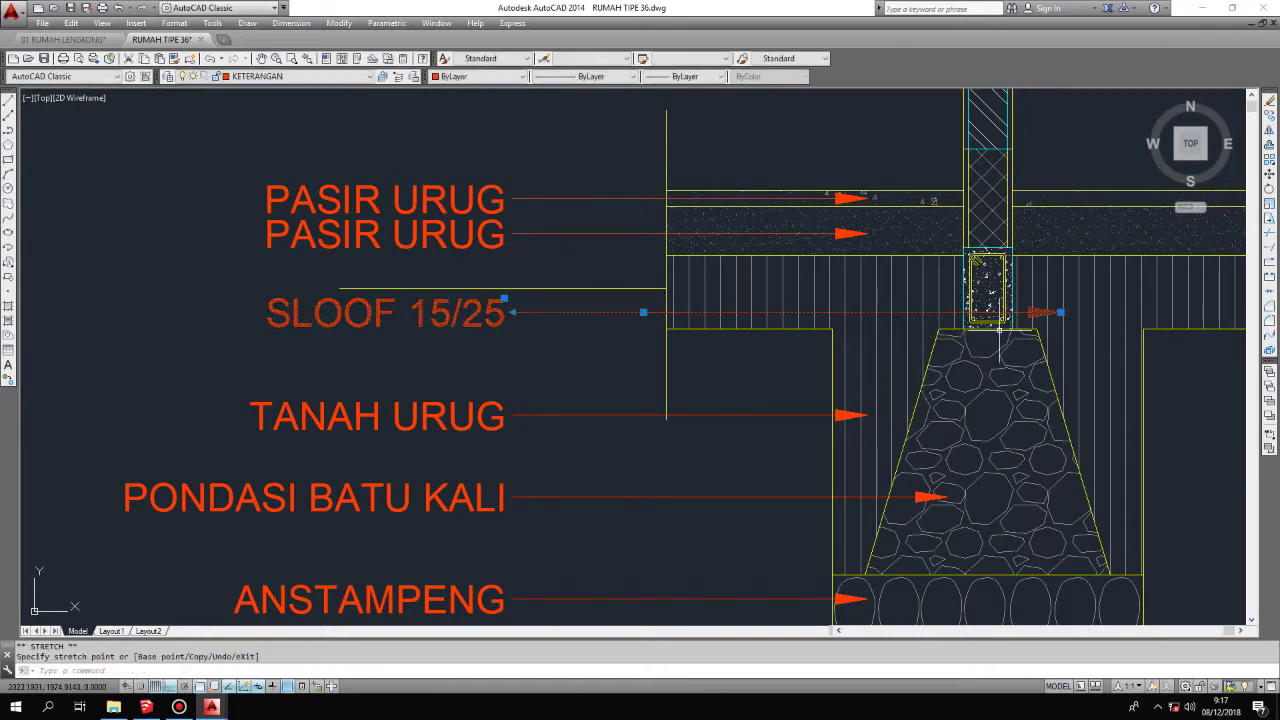
pyautogui.scroll(4, 1000, 302)
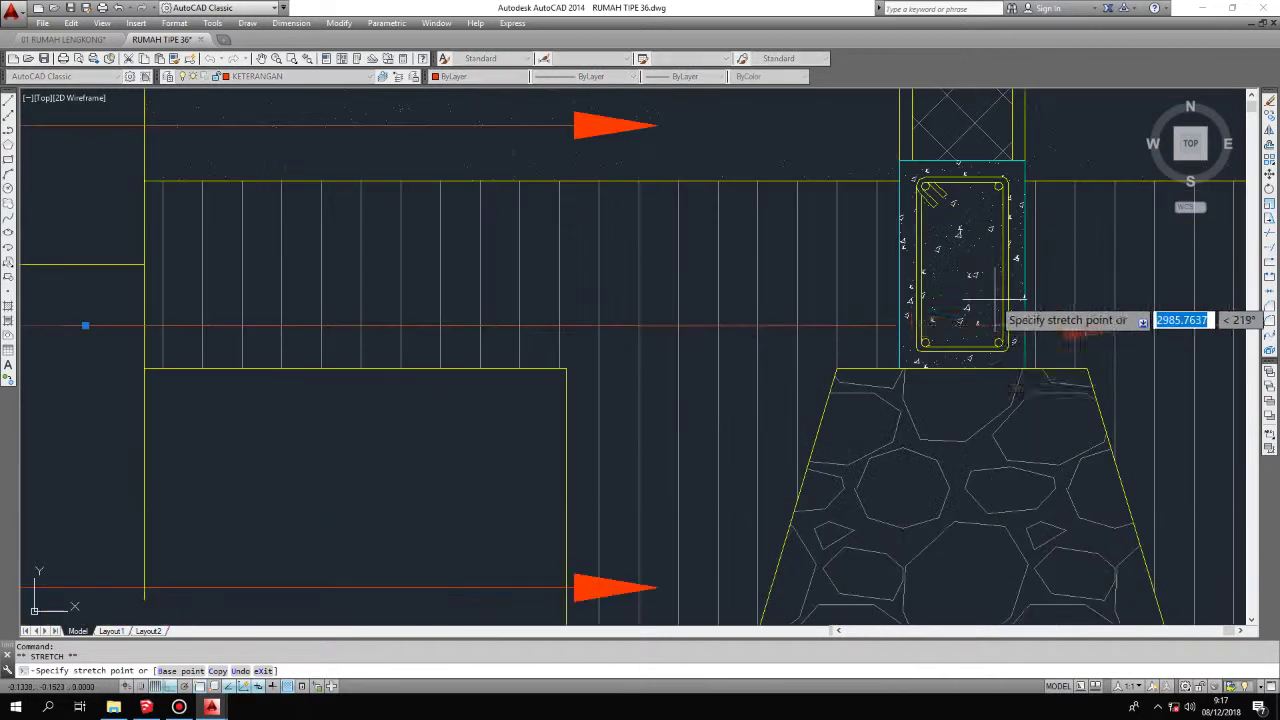
pyautogui.hotkey('ctrl', 'z')
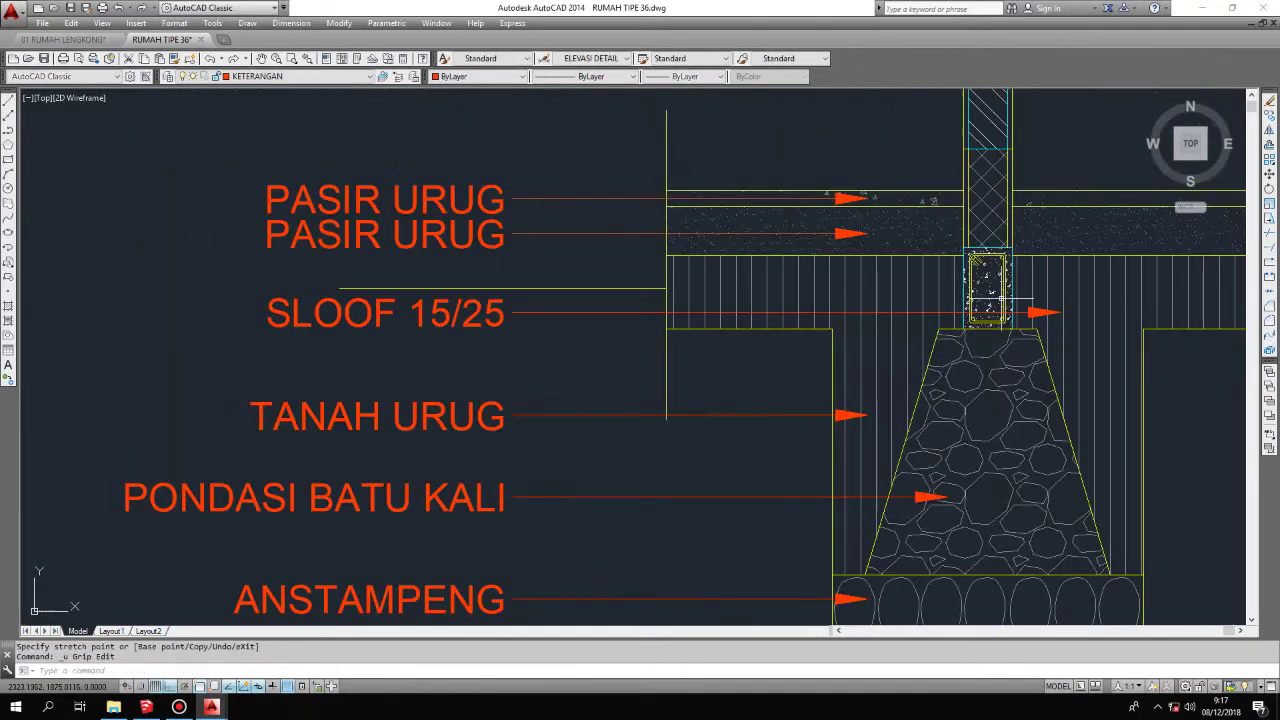
# Step: Begin a selection around the SLOOF 15/25 label to shift it left
pyautogui.click(398, 305)
pyautogui.click(480, 330)
pyautogui.click(505, 298)
# Step: Finish selecting the SLOOF 15/25 label and try shifting it left, cancelling the stretch
pyautogui.click(440, 298)
pyautogui.click(349, 334)
pyautogui.click(253, 316)
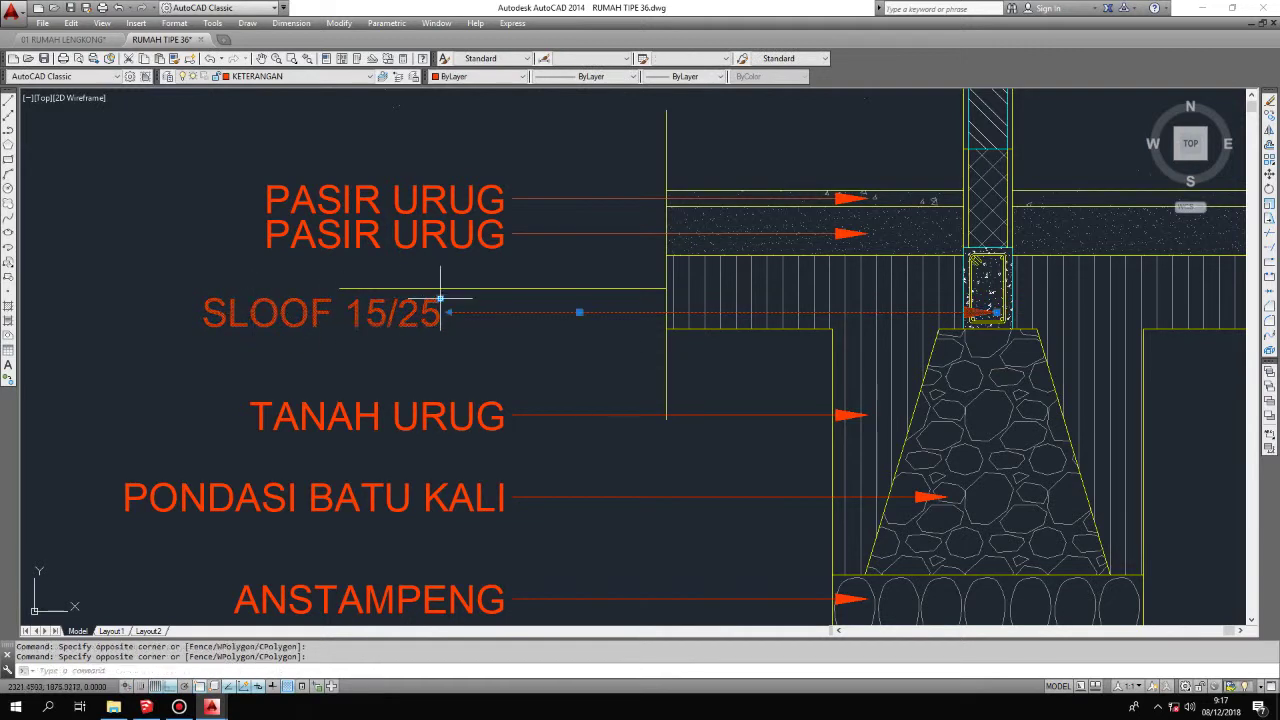
pyautogui.click(440, 298)
pyautogui.press('Escape')
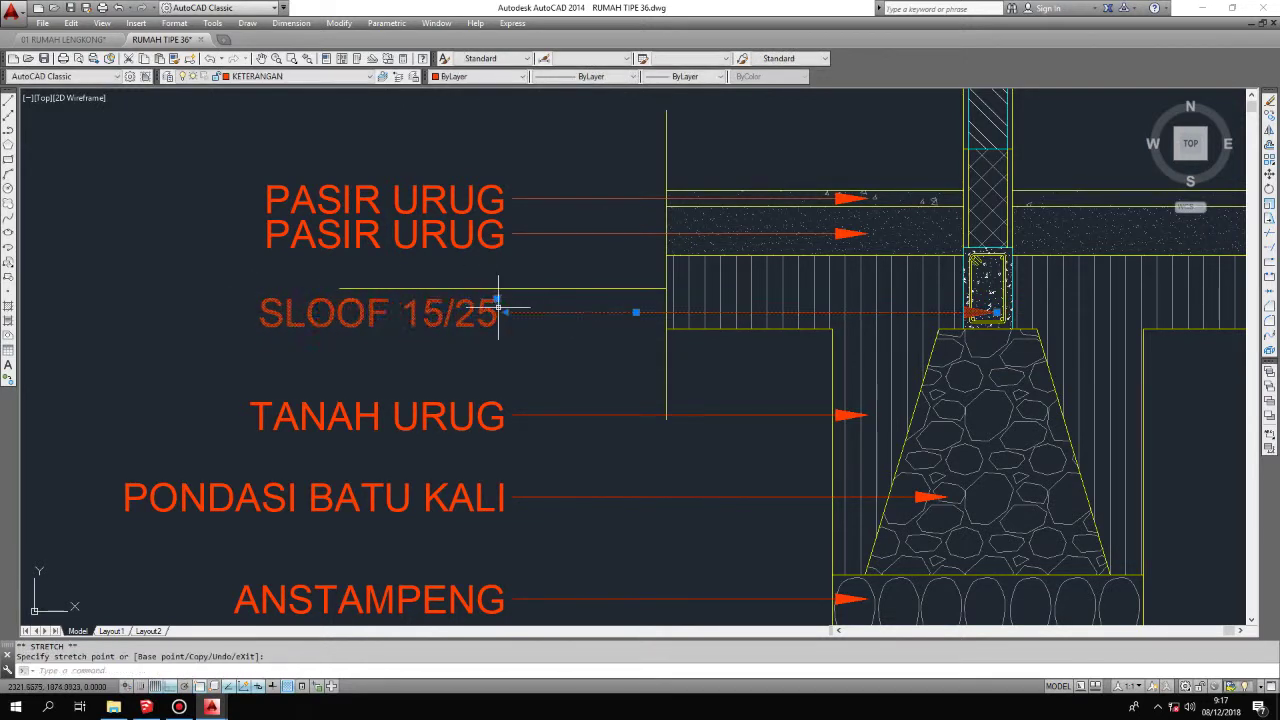
# Step: Change the upper PASIR URUG label text to RABATAN
pyautogui.scroll(-3, 500, 300)
pyautogui.scroll(5, 498, 347)
pyautogui.click(498, 347)
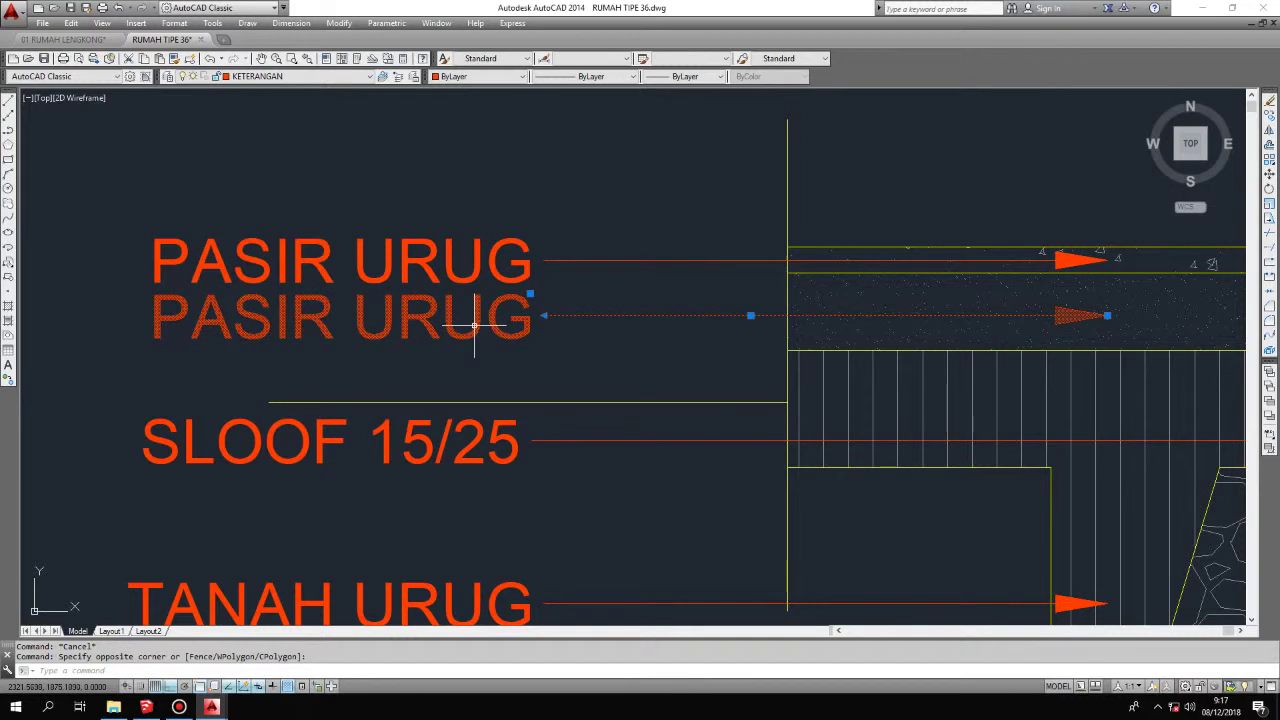
pyautogui.doubleClick(478, 280)
pyautogui.write('RABATAN')
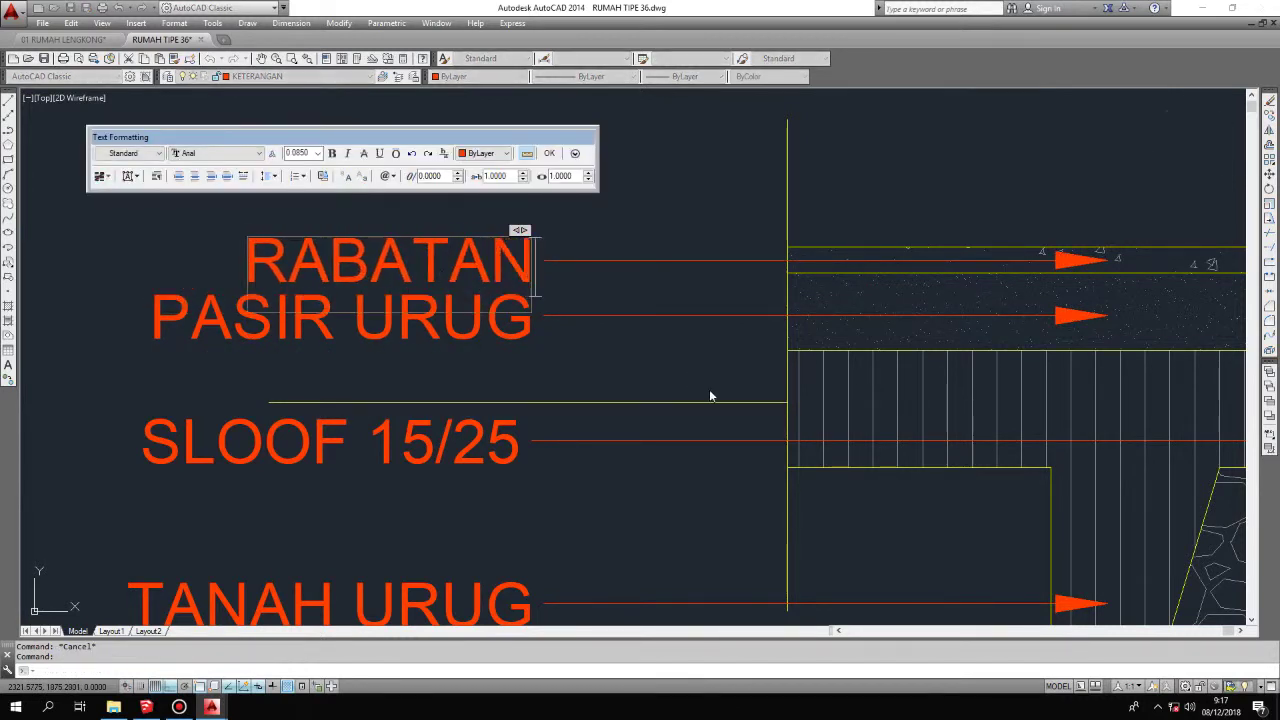
pyautogui.click(709, 394)
pyautogui.scroll(-4, 642, 397)
pyautogui.scroll(-2, 642, 397)
pyautogui.write('M')
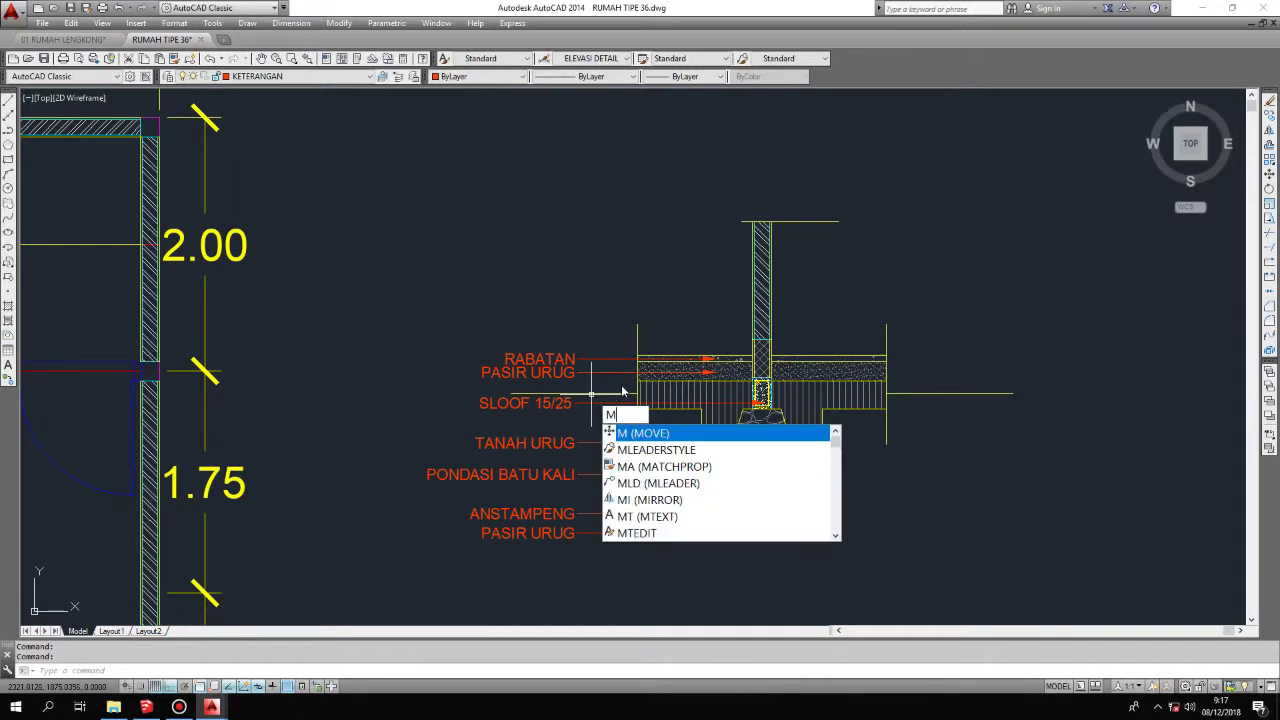
pyautogui.write('LD')
# Step: Add a leader labelled TRASSRAM pointing at the lower part of the wall
pyautogui.press('Return')
pyautogui.scroll(3, 742, 350)
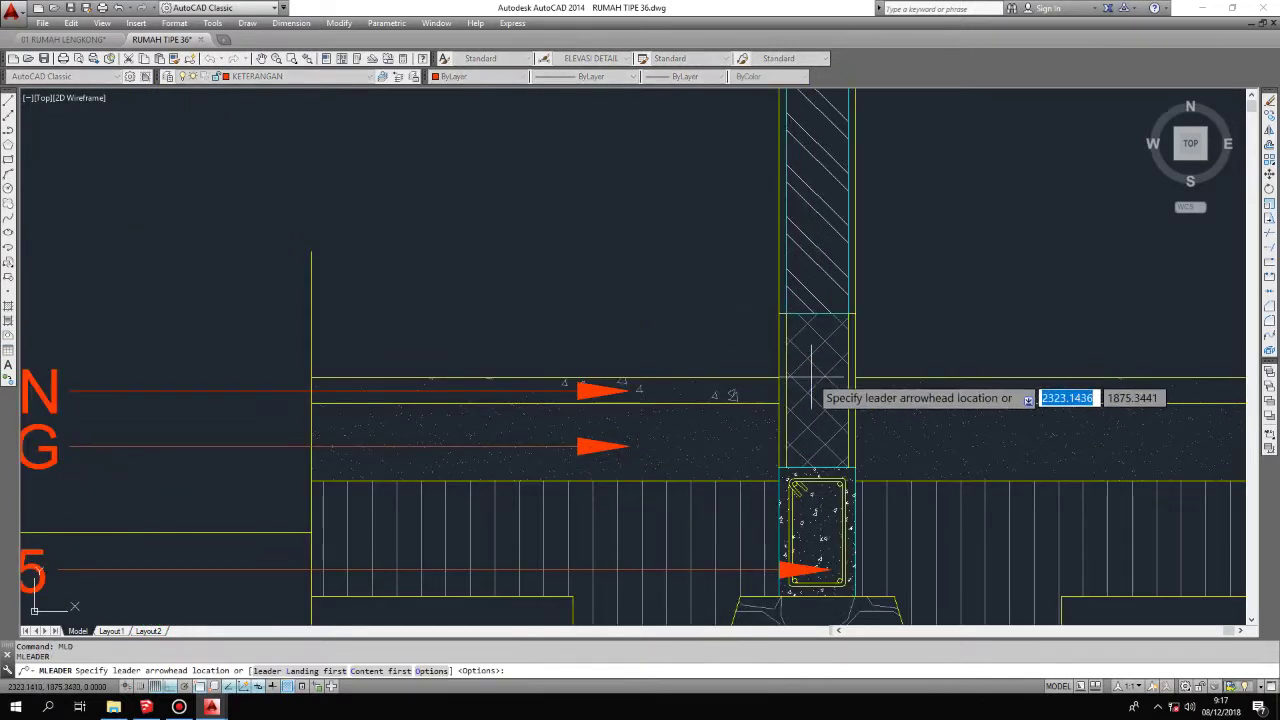
pyautogui.click(817, 383)
pyautogui.moveTo(817, 383); pyautogui.dragTo(874, 525, button='middle')
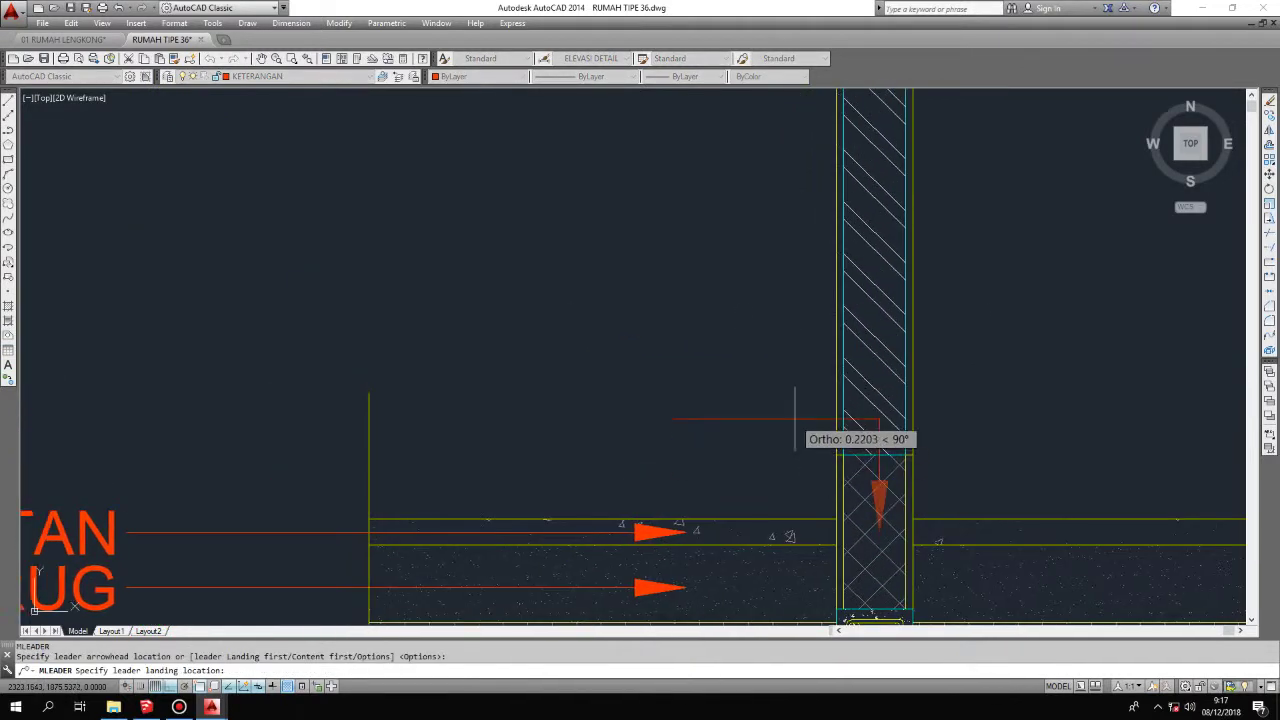
pyautogui.scroll(-2, 795, 418)
pyautogui.click(716, 363)
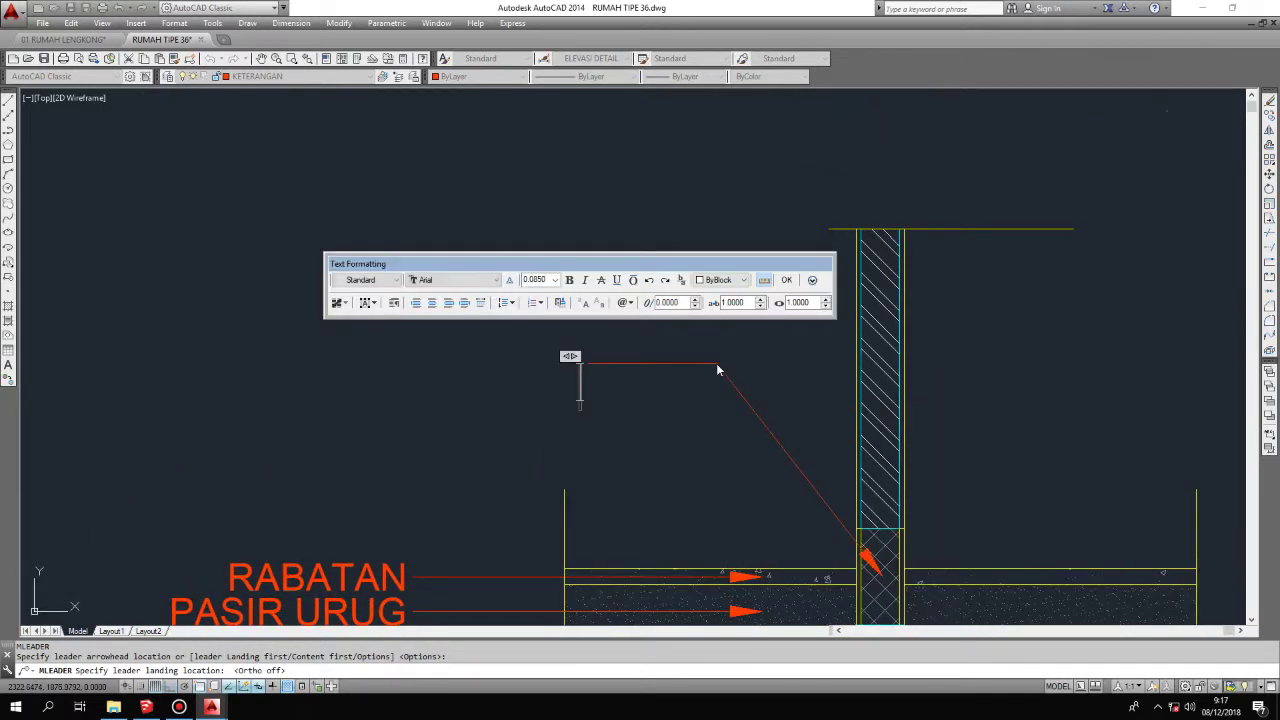
pyautogui.write('TTR')
pyautogui.press('BackSpace')
pyautogui.press('BackSpace')
pyautogui.press('BackSpace')
pyautogui.write('TRASSRAM')
pyautogui.click(670, 444)
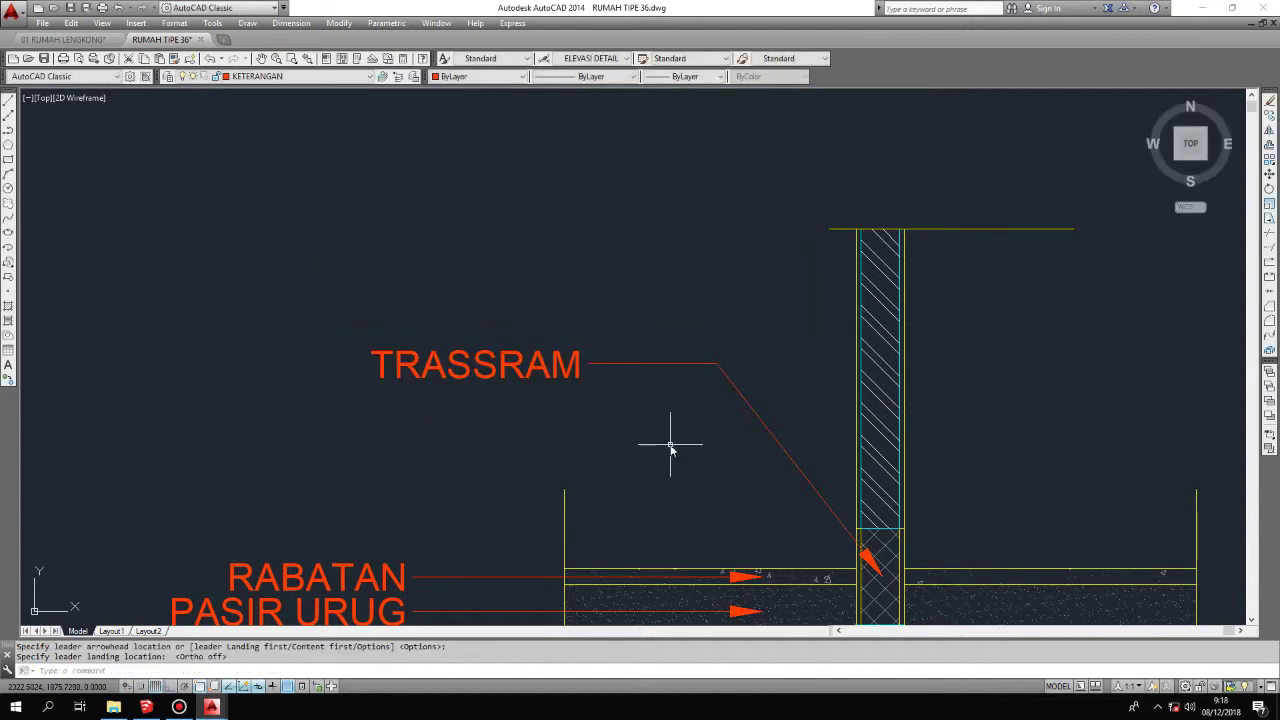
# Step: Add a horizontal leader labelled PAS. DINDING BATA MERAH pointing at the brick wall
pyautogui.write('MLD')
pyautogui.press('Return')
pyautogui.scroll(4, 856, 277)
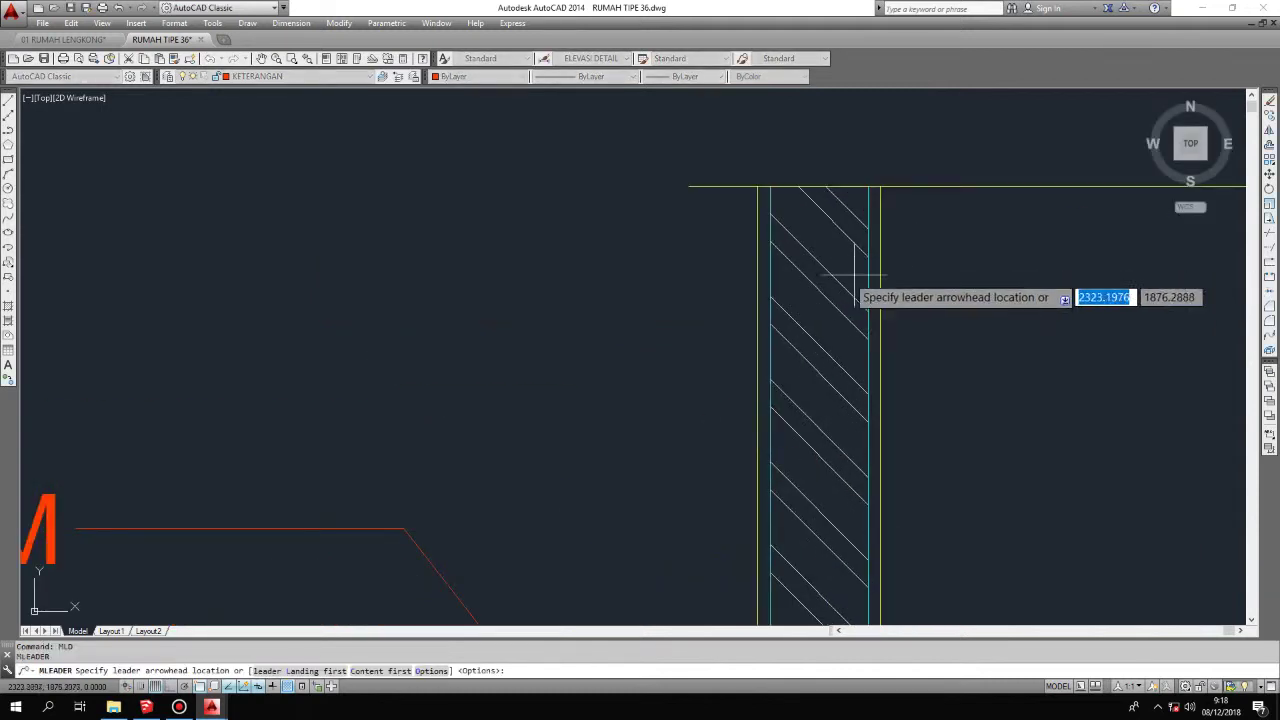
pyautogui.click(800, 312)
pyautogui.scroll(-3, 946, 308)
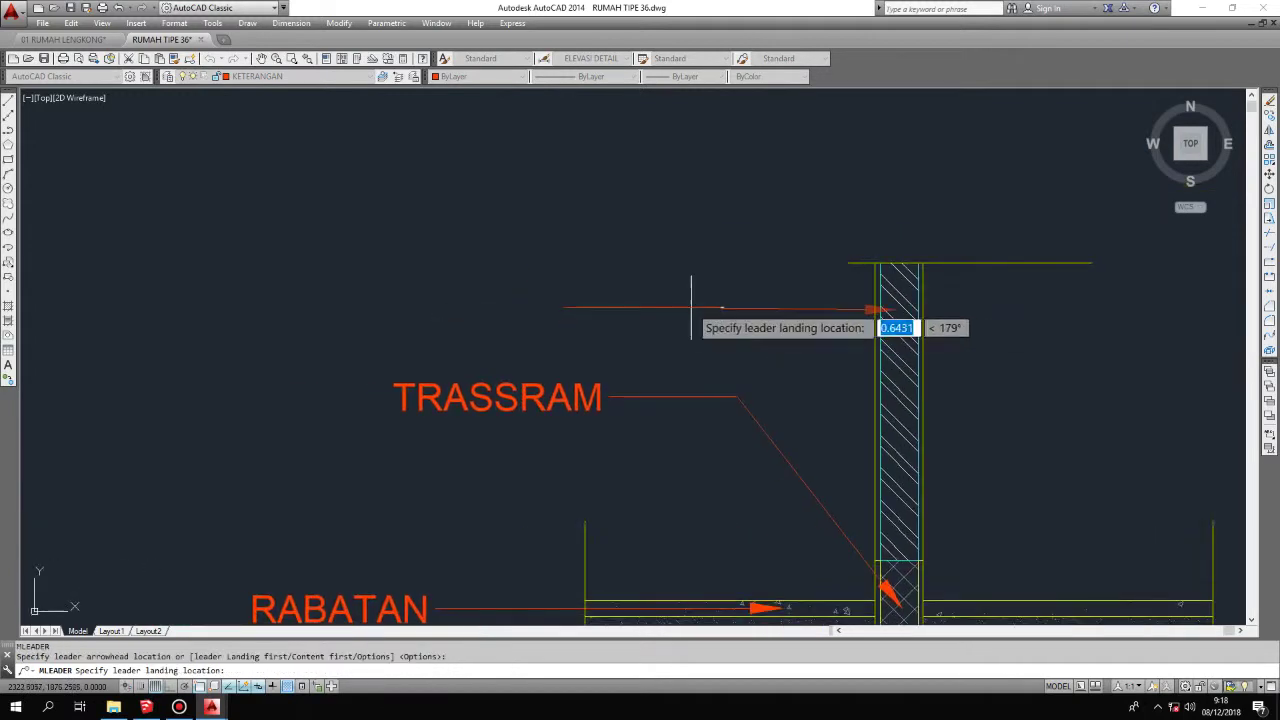
pyautogui.press('F8')
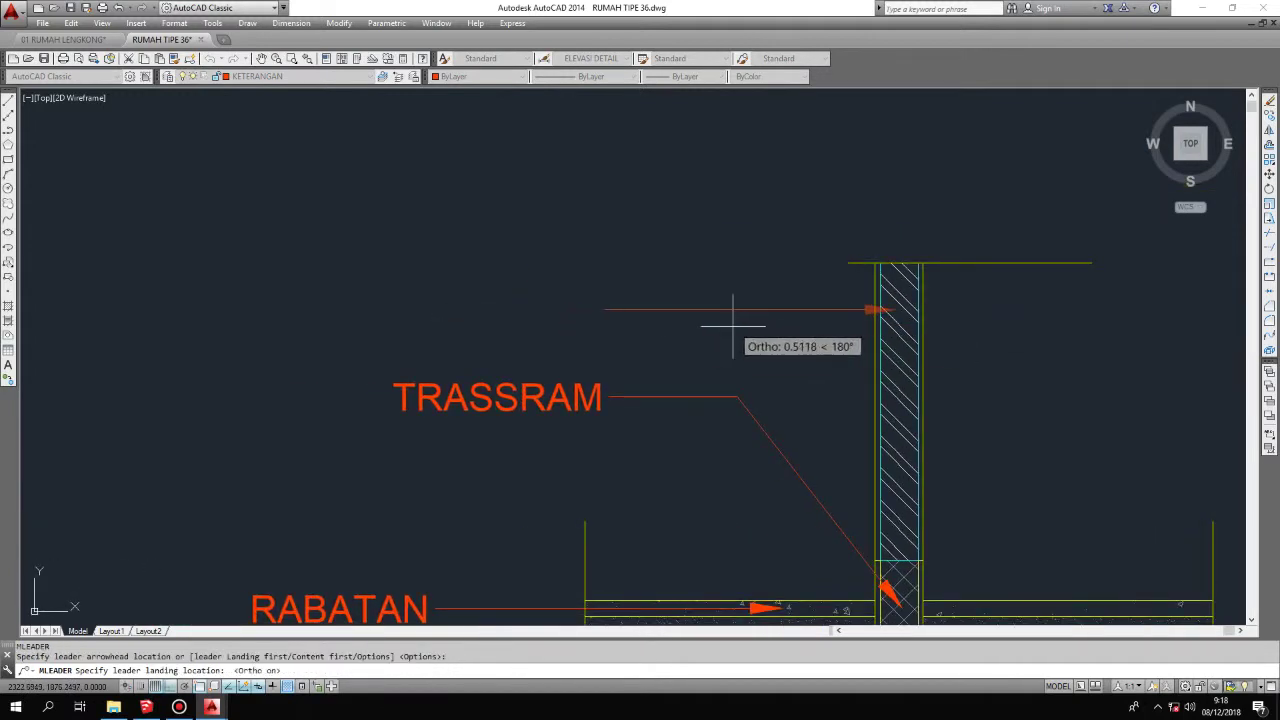
pyautogui.click(733, 325)
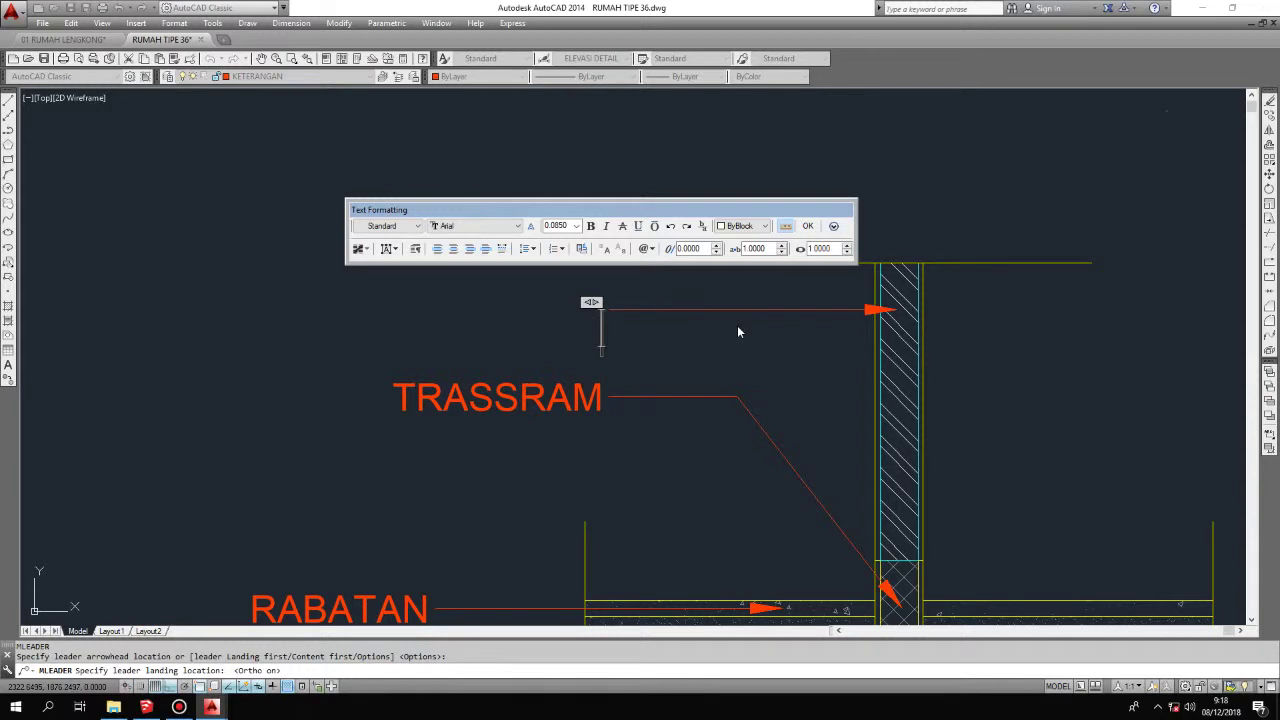
pyautogui.write('PAS')
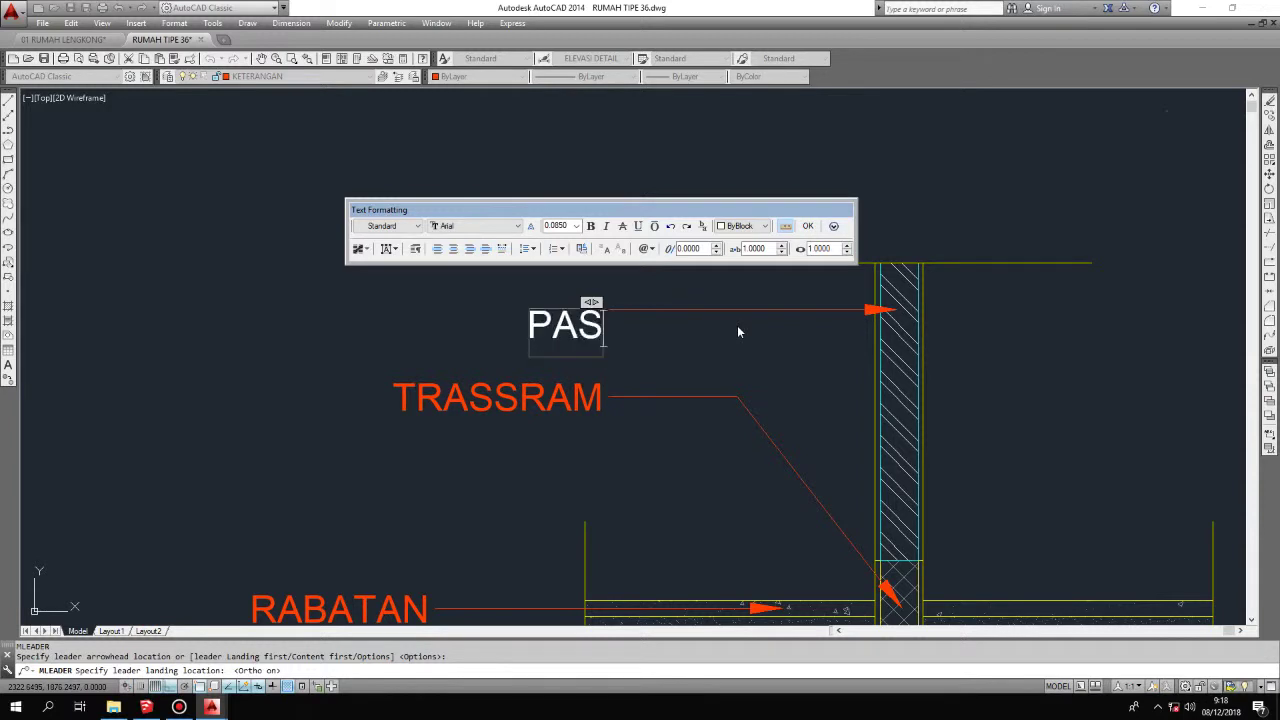
pyautogui.write('. DINDING ')
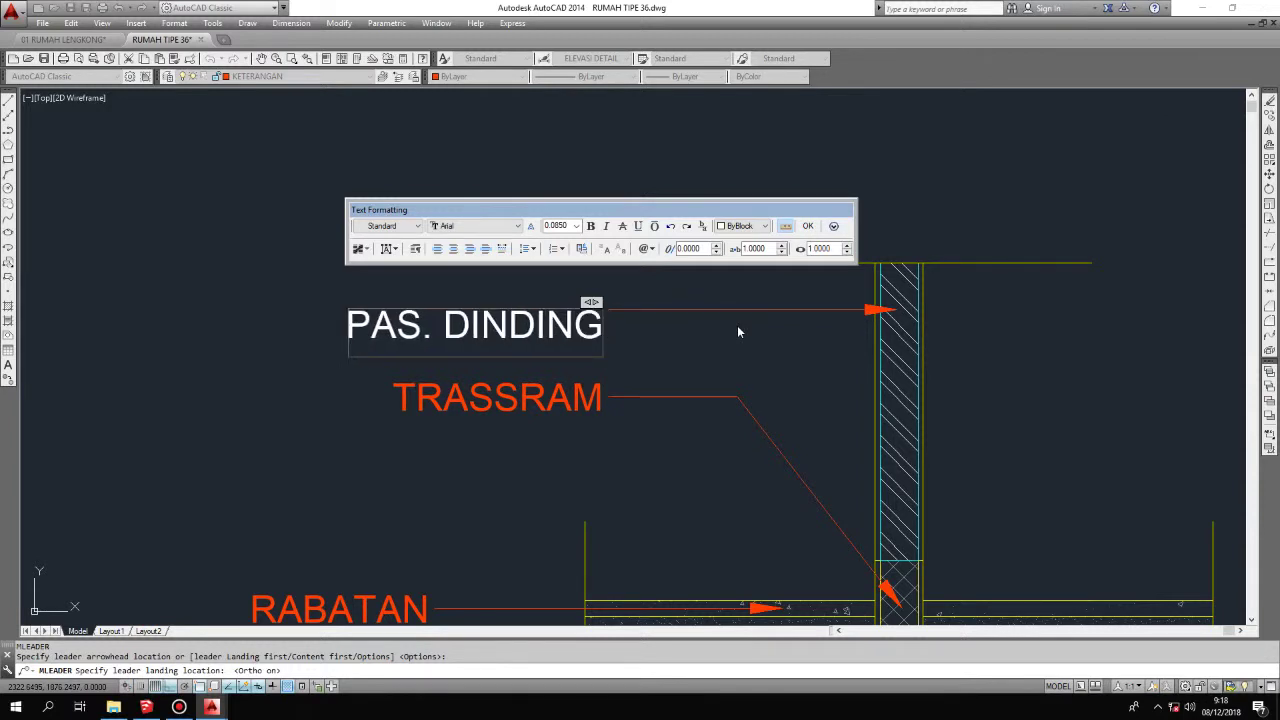
pyautogui.write('BATA MERAH')
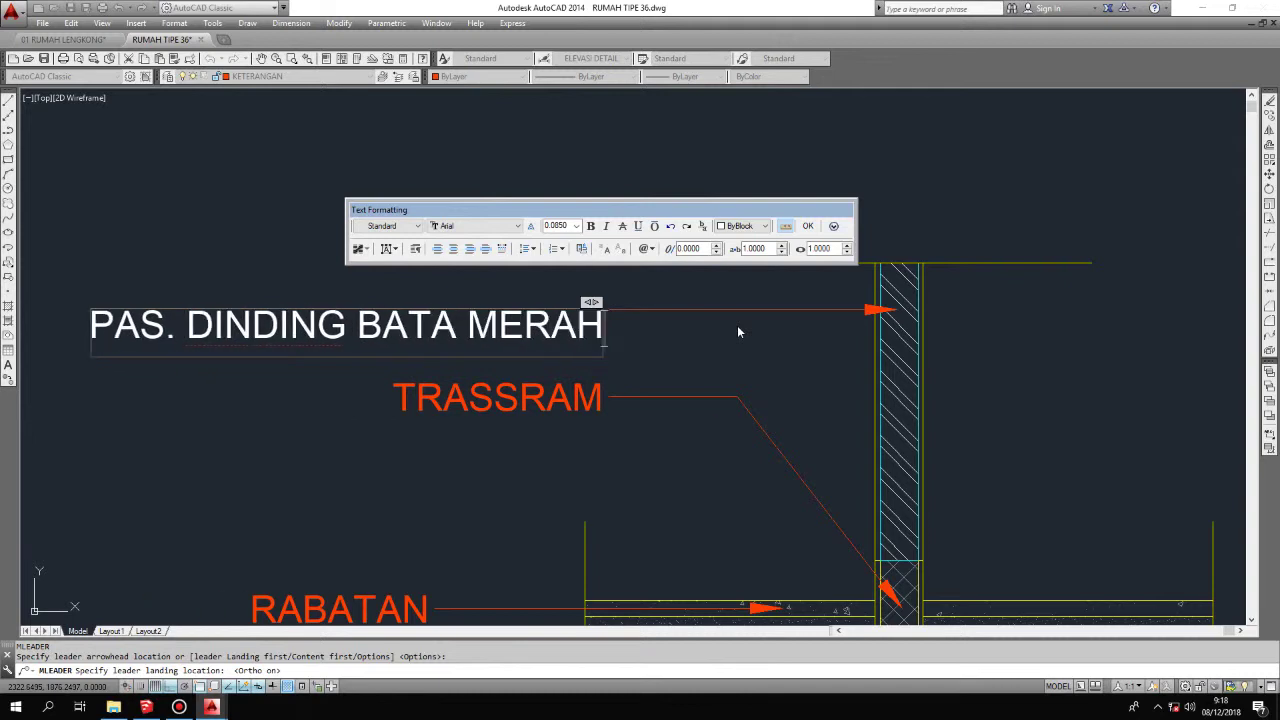
pyautogui.click(729, 525)
pyautogui.scroll(-4, 686, 409)
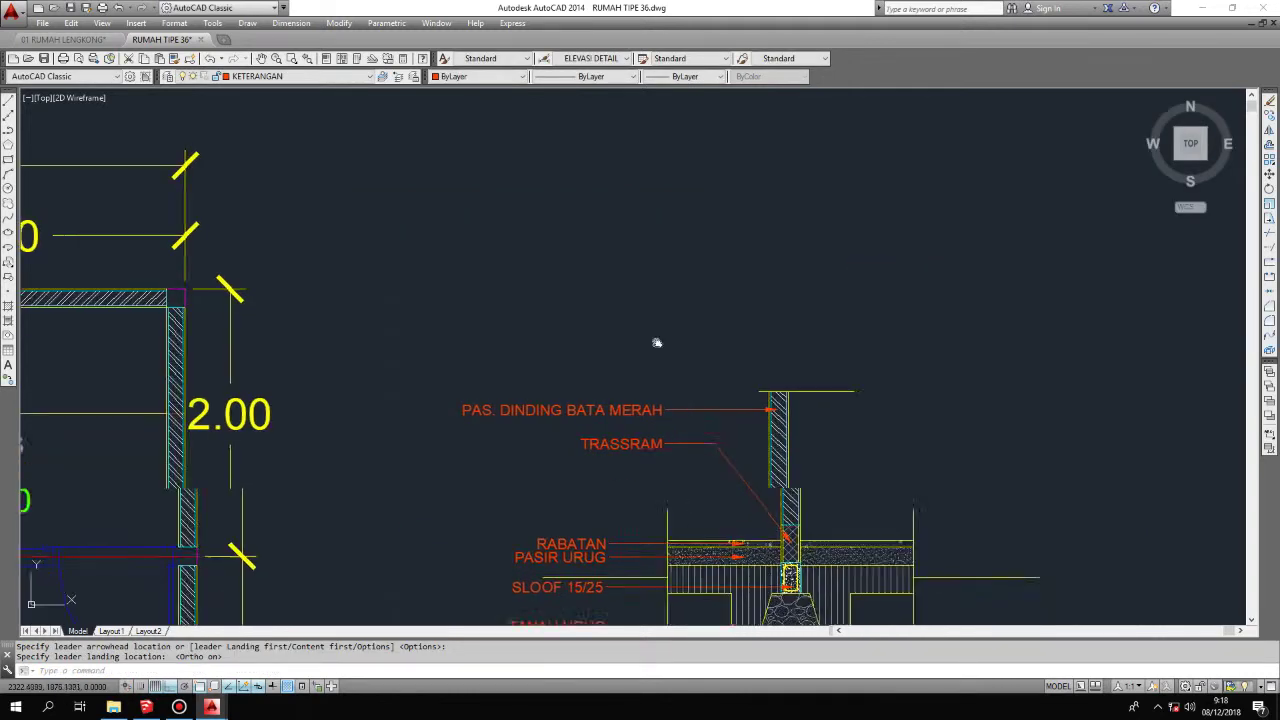
# Step: Set the Standard multileader style's text height to 0.0650 so the labels shrink
pyautogui.moveTo(686, 409); pyautogui.dragTo(631, 283, button='middle')
pyautogui.write('M')
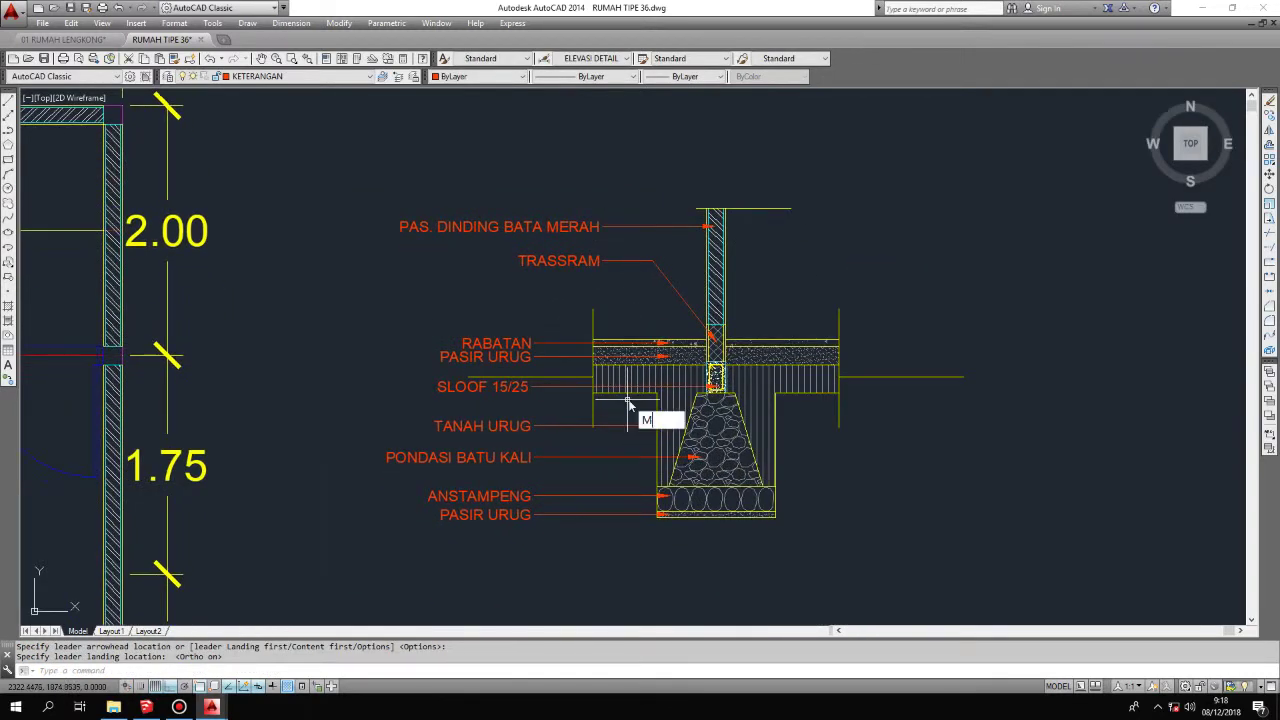
pyautogui.write('L')
pyautogui.press('Down')
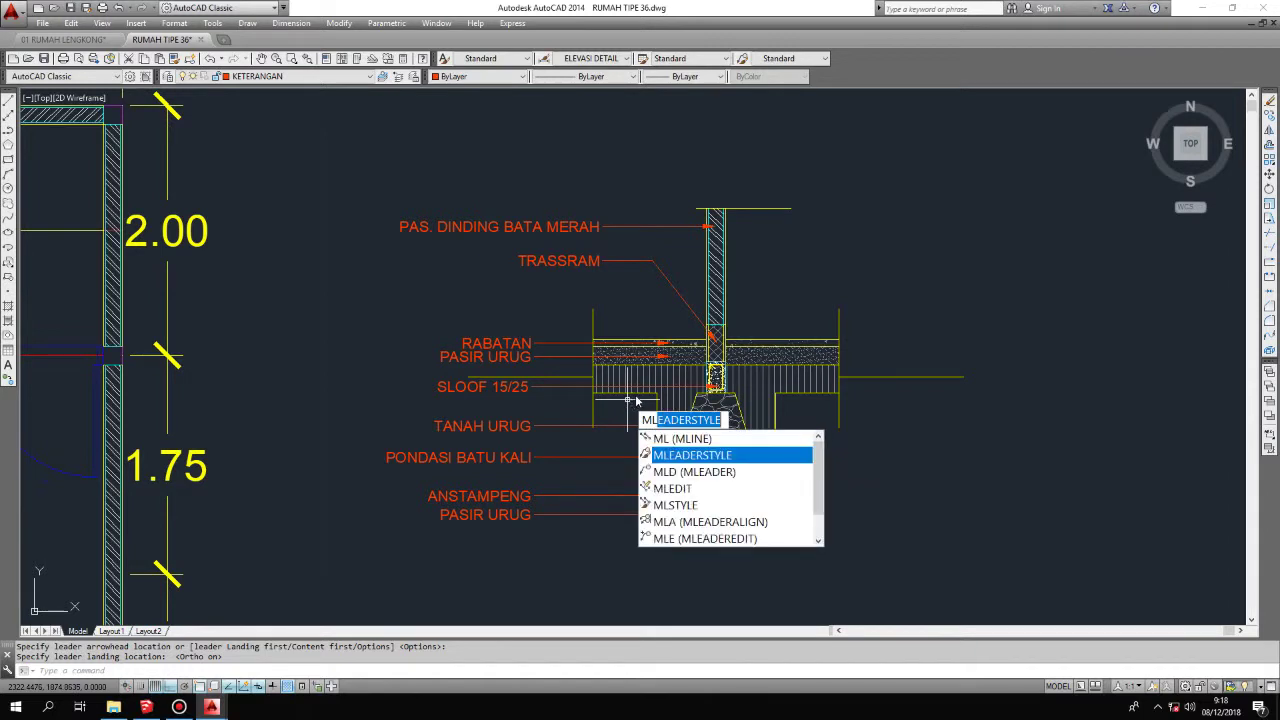
pyautogui.press('Return')
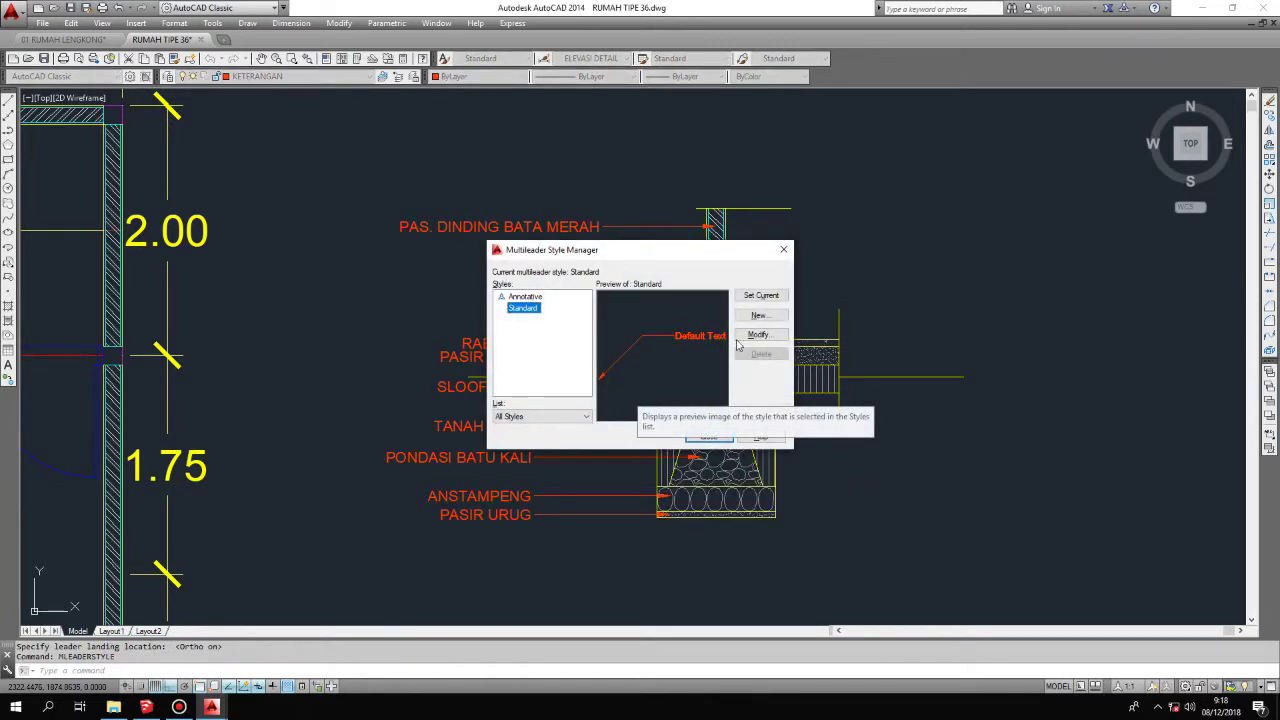
pyautogui.click(758, 334)
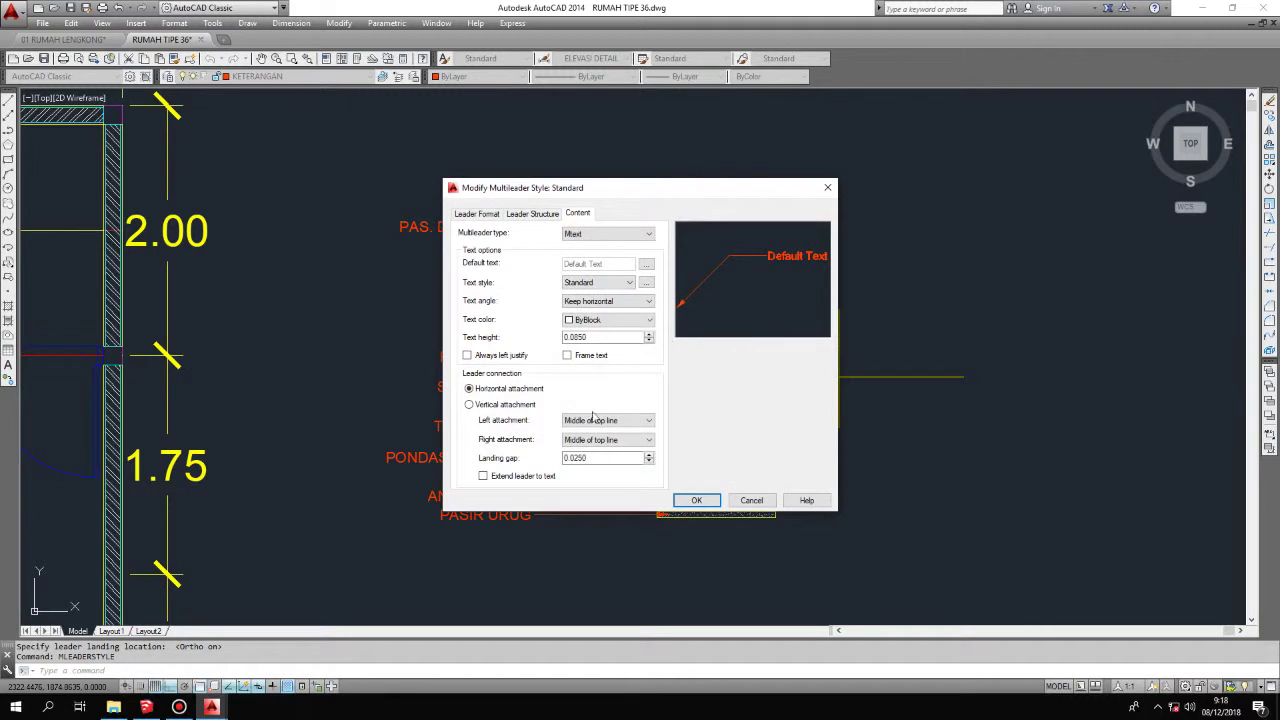
pyautogui.click(588, 340)
pyautogui.press('BackSpace')
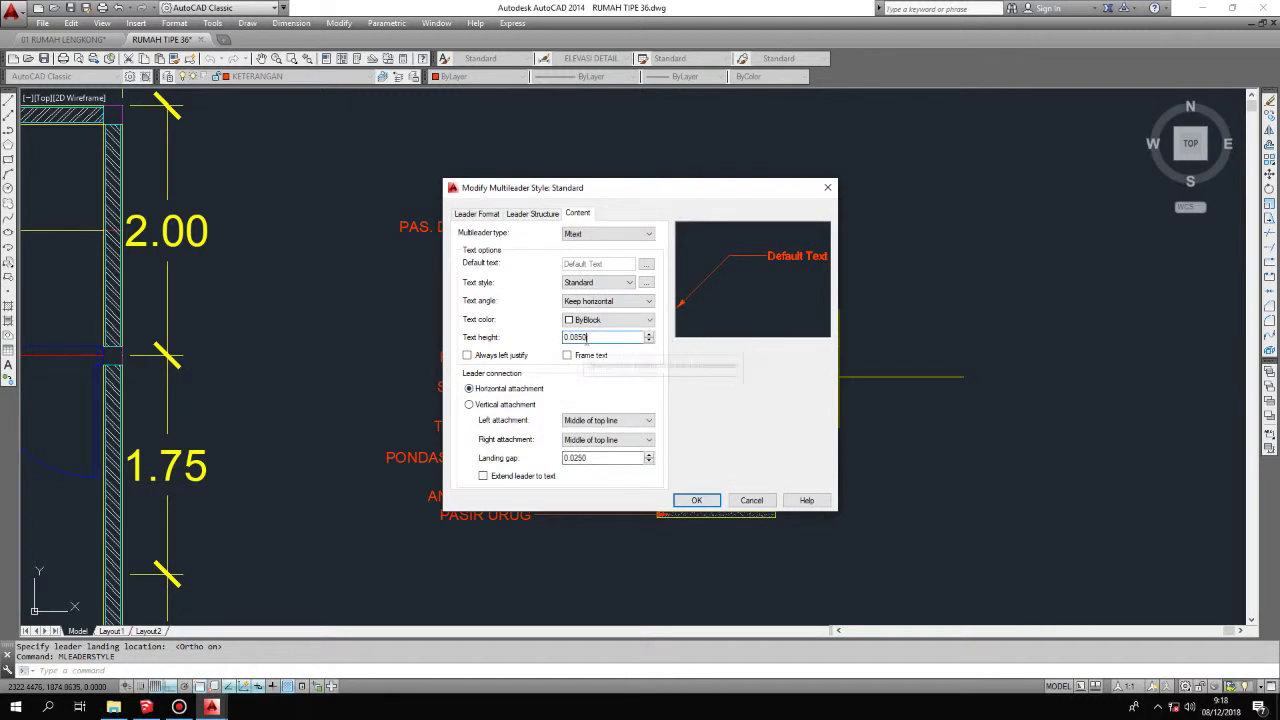
pyautogui.write('8')
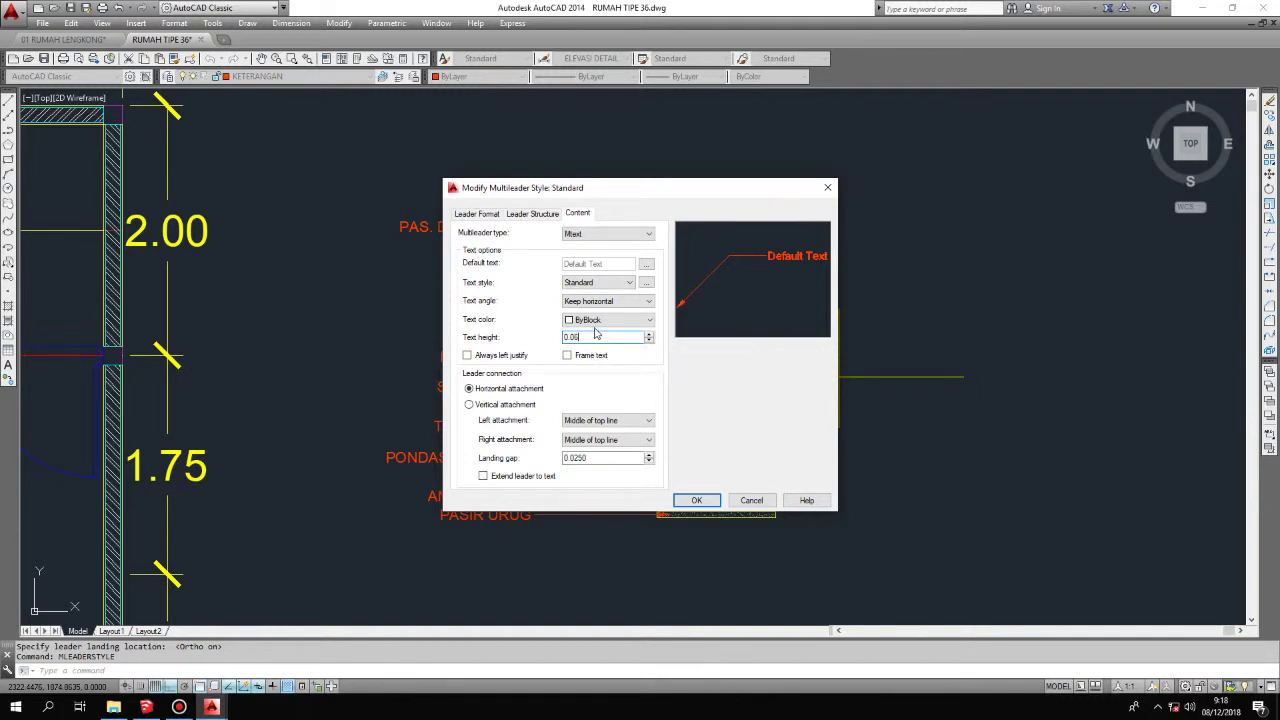
pyautogui.write('50')
pyautogui.press('Tab')
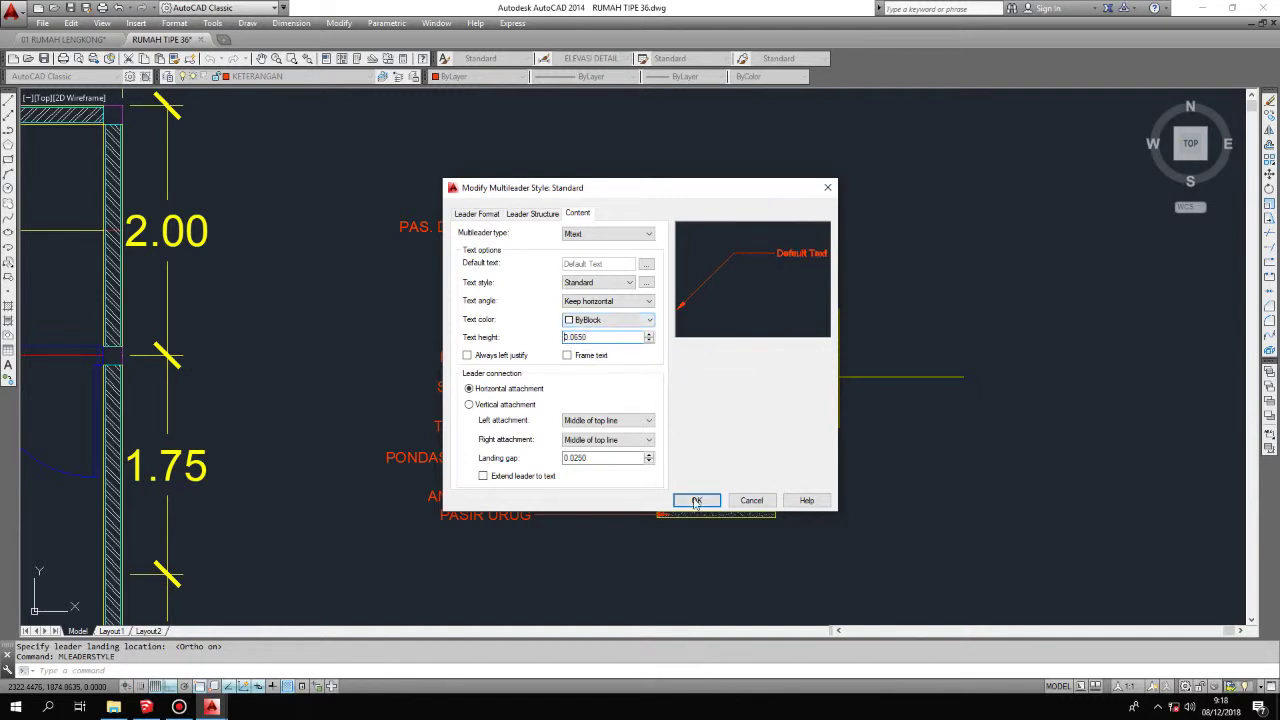
pyautogui.click(697, 501)
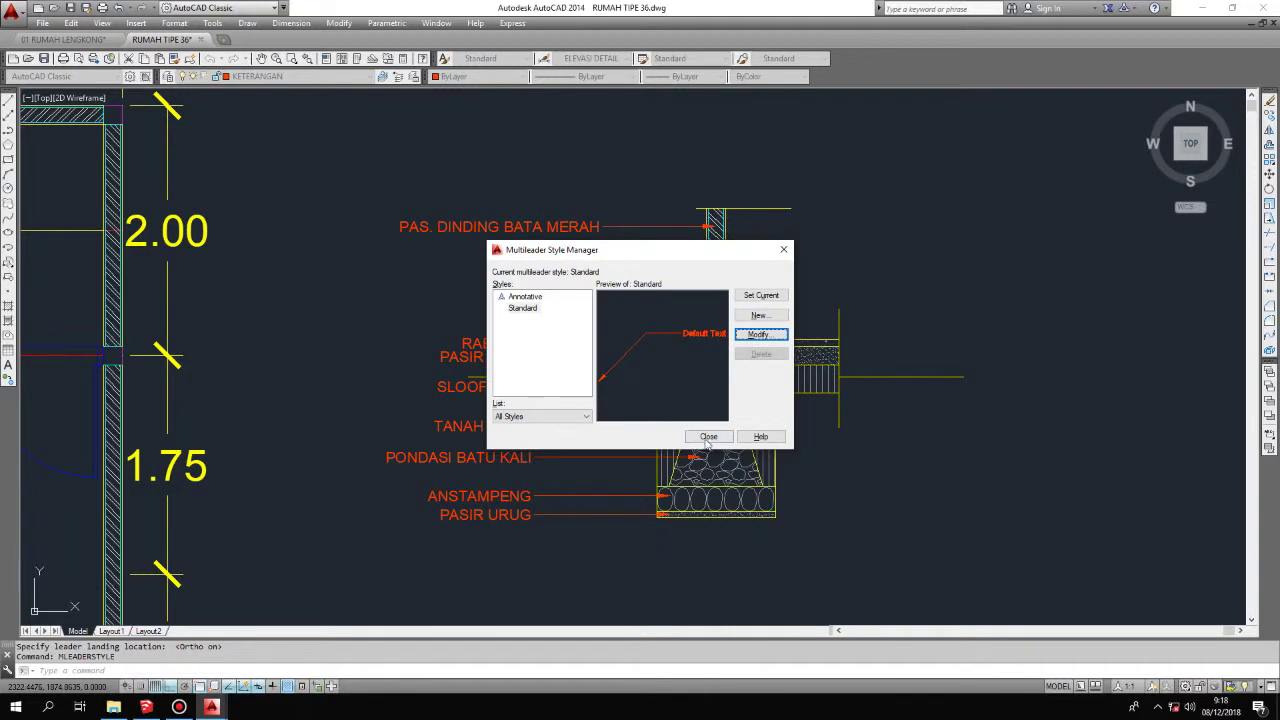
pyautogui.click(707, 437)
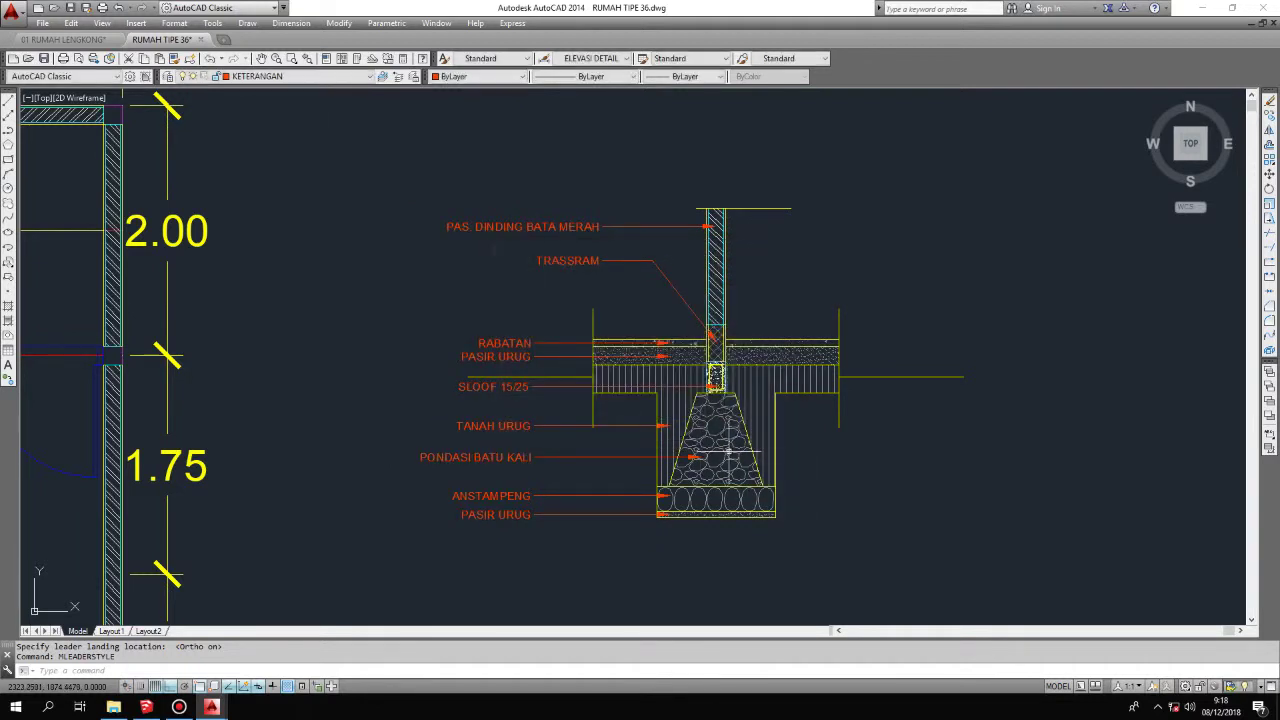
# Step: Make SKALA 1 20 the current dimension style
pyautogui.scroll(2, 728, 437)
pyautogui.scroll(2, 662, 399)
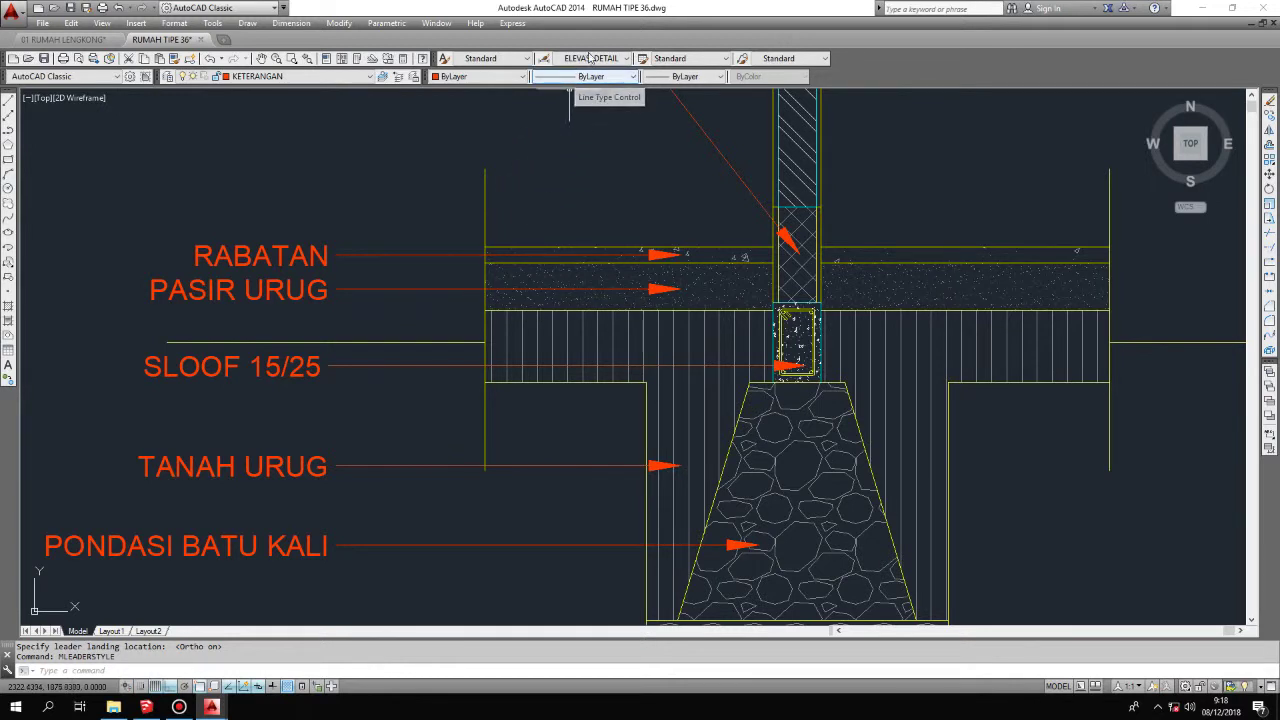
pyautogui.click(591, 58)
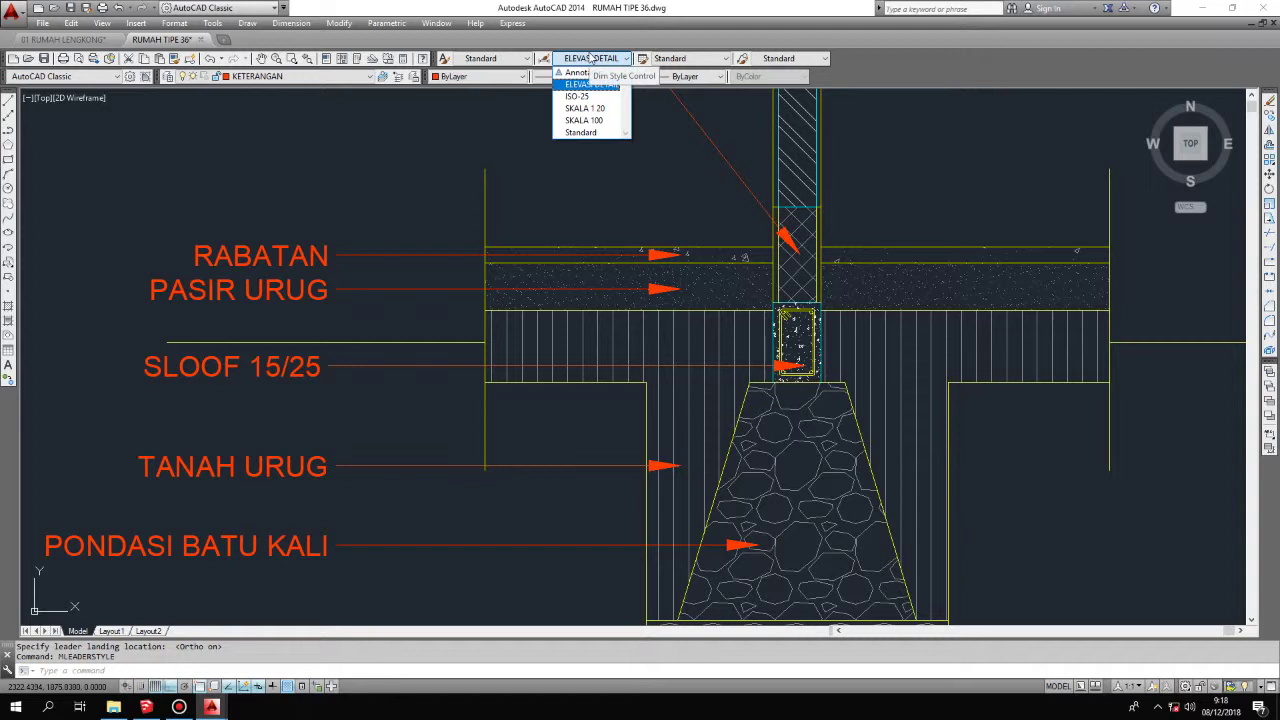
pyautogui.click(585, 108)
pyautogui.scroll(-3, 594, 114)
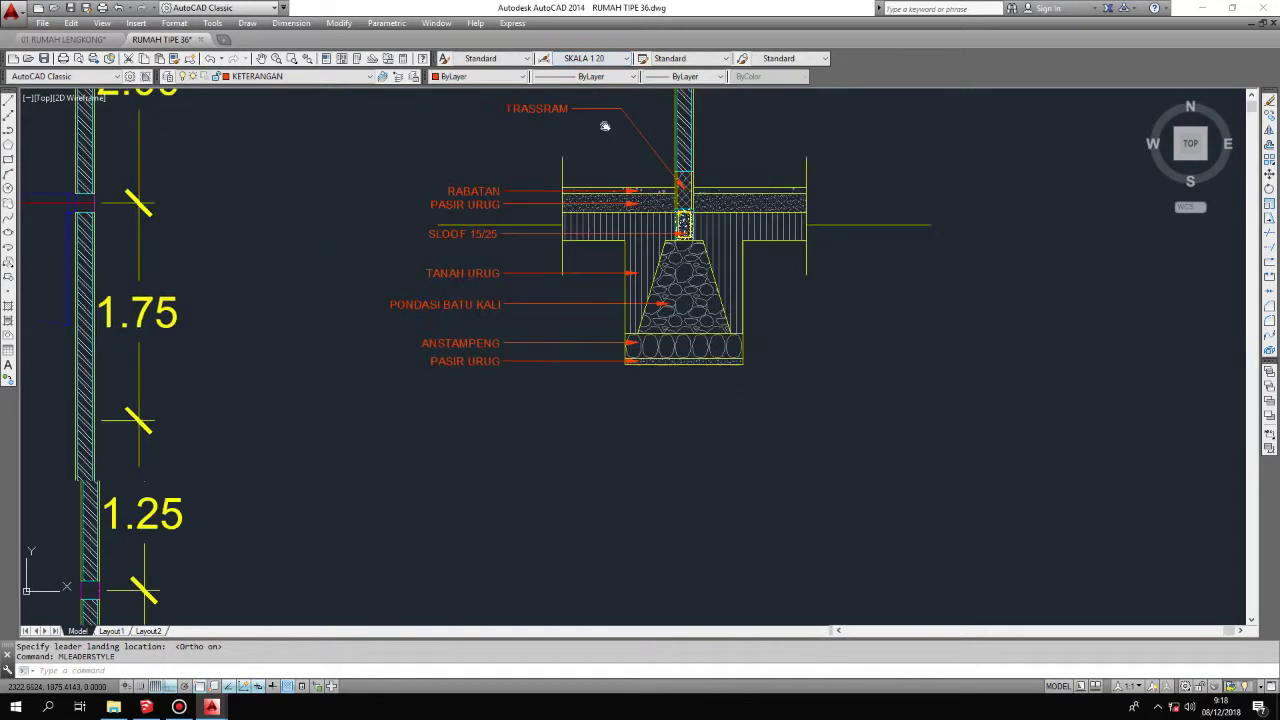
# Step: Draw a horizontal construction line (XL) beneath the footing
pyautogui.write('xl')
pyautogui.press('Return')
pyautogui.write('h')
pyautogui.press('Return')
pyautogui.click(766, 330)
pyautogui.press('Escape')
pyautogui.write('d')
pyautogui.press('Return')
pyautogui.scroll(2, 645, 172)
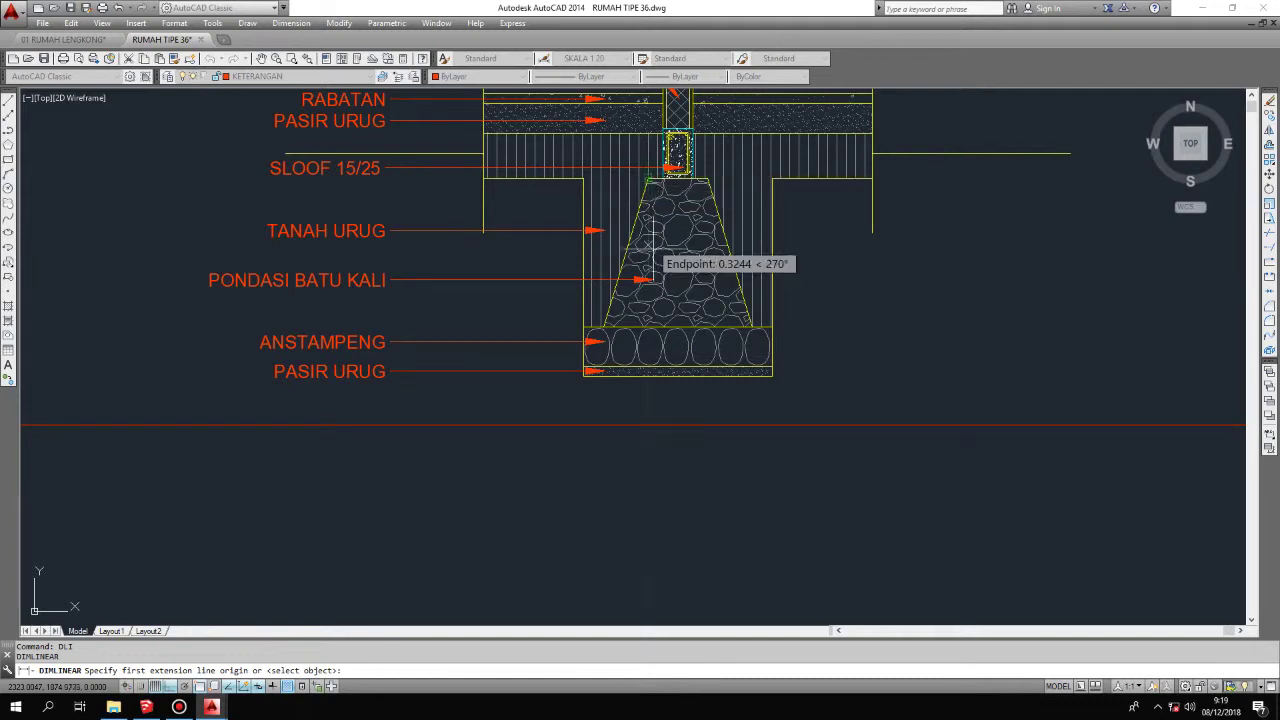
# Step: Draw vertical construction lines at the foundation's top corners and the ANSTAMPENG edges
pyautogui.write('xl')
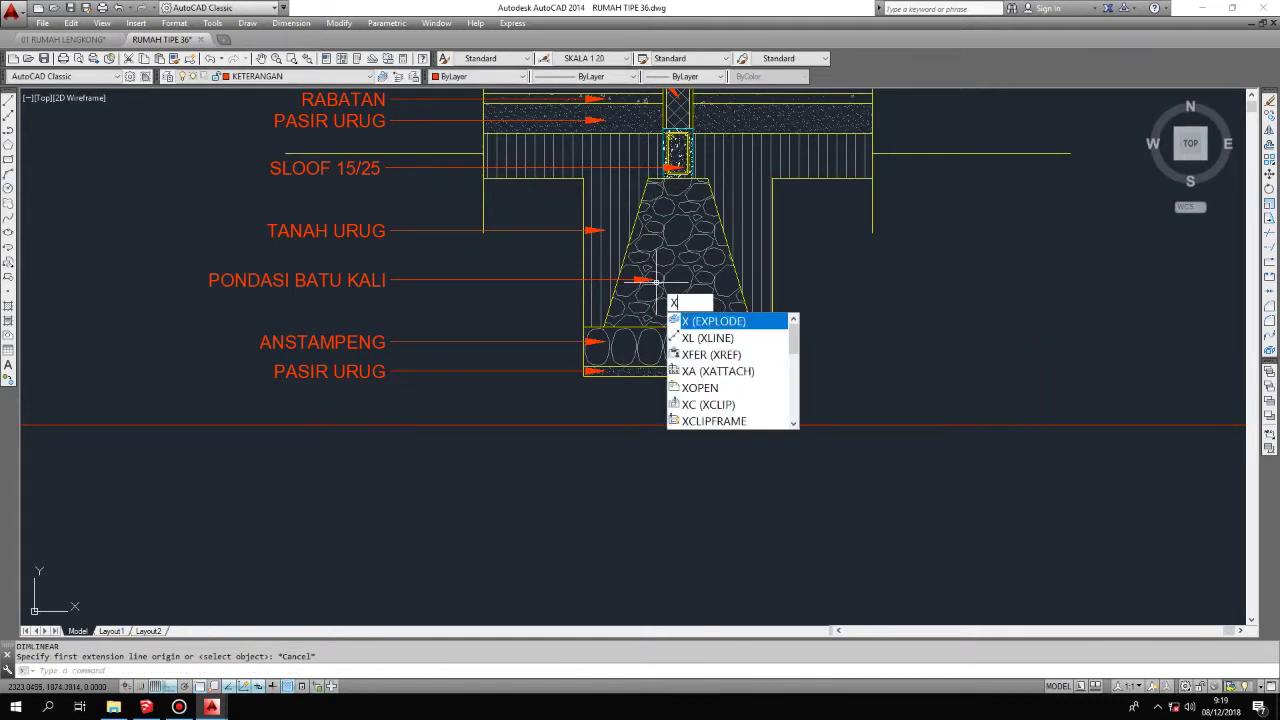
pyautogui.press('Return')
pyautogui.write('v')
pyautogui.press('Return')
pyautogui.scroll(6, 640, 180)
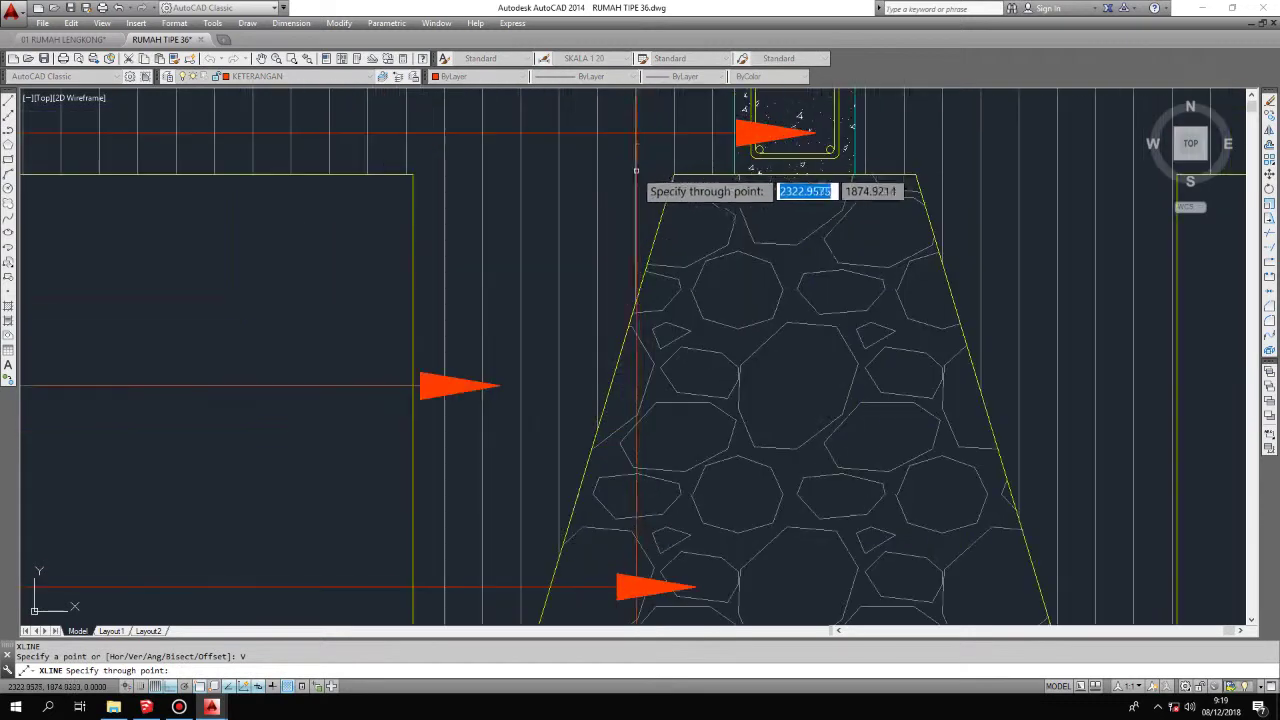
pyautogui.click(674, 176)
pyautogui.click(884, 176)
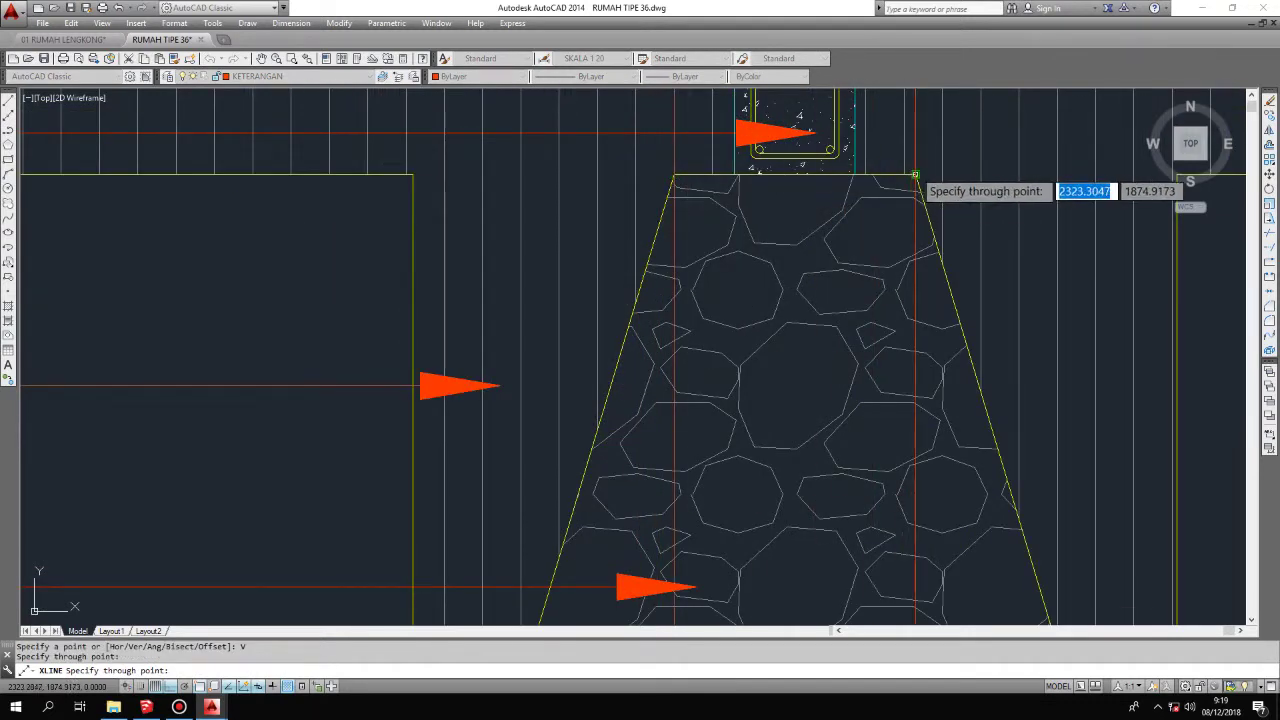
pyautogui.scroll(-3, 843, 194)
pyautogui.scroll(2, 870, 325)
pyautogui.scroll(2, 646, 328)
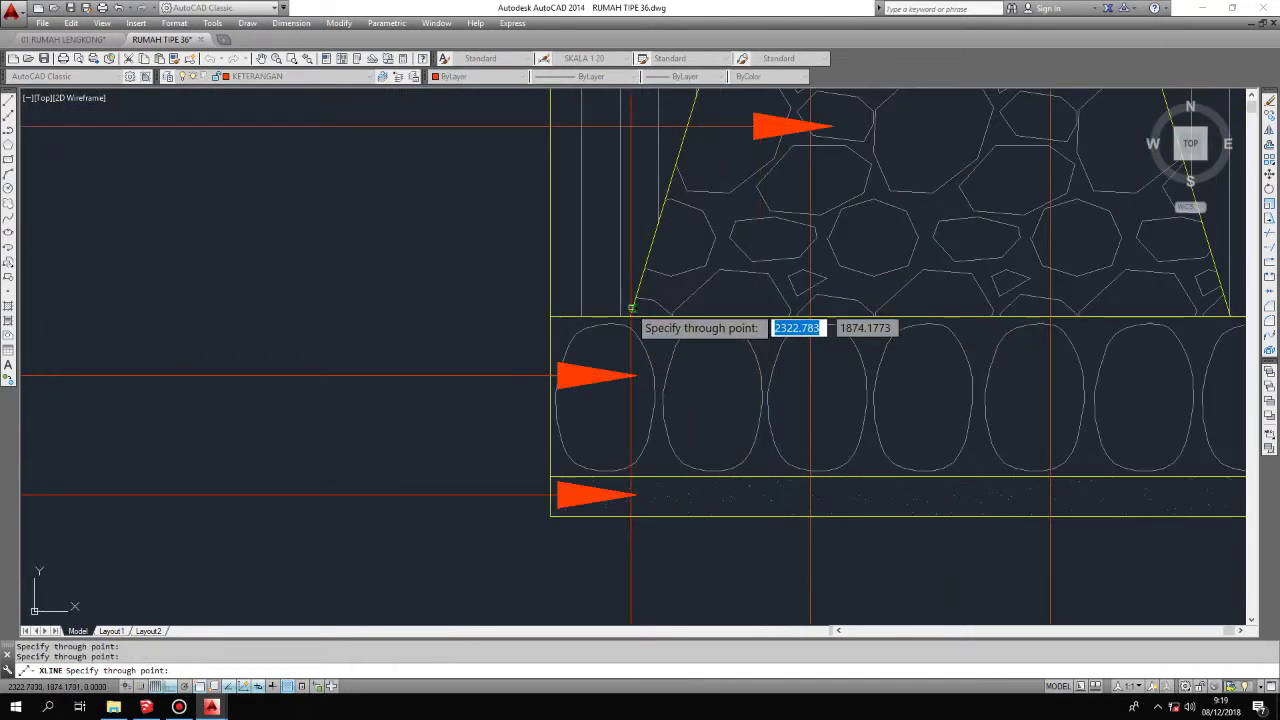
pyautogui.scroll(-2, 729, 334)
pyautogui.scroll(4, 931, 319)
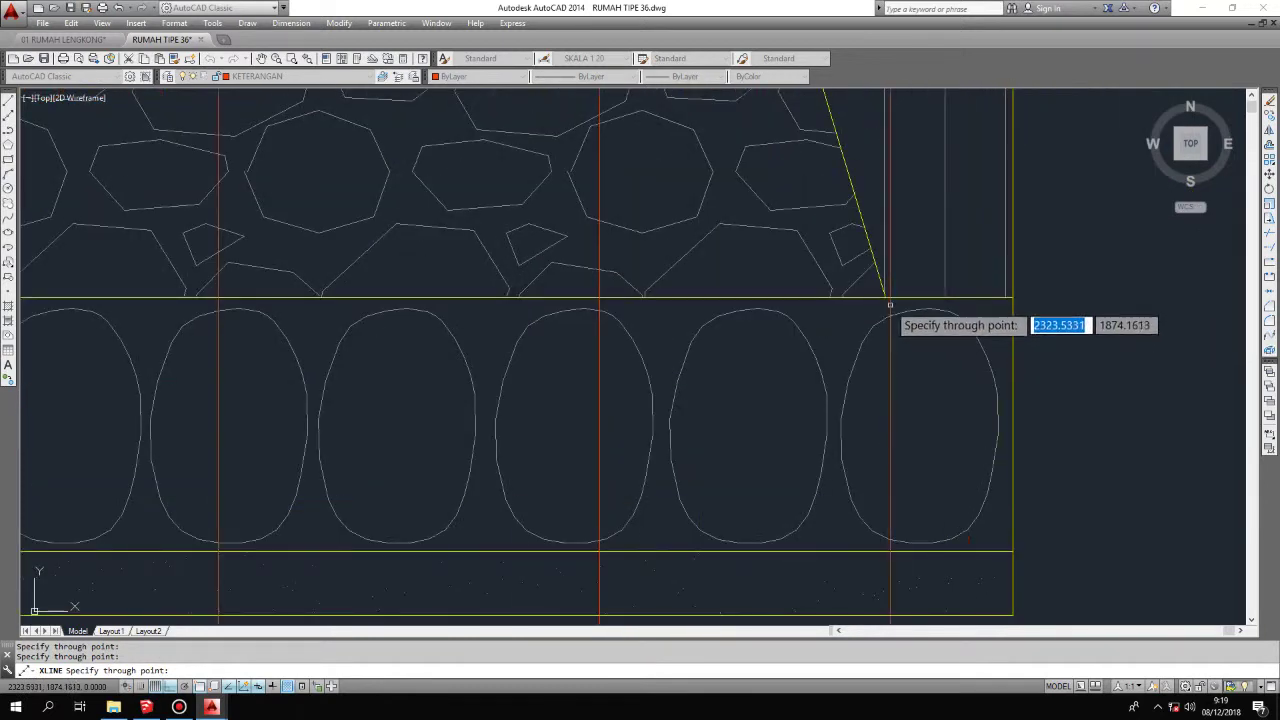
pyautogui.scroll(-4, 900, 310)
pyautogui.click(927, 342)
pyautogui.click(455, 342)
pyautogui.press('Escape')
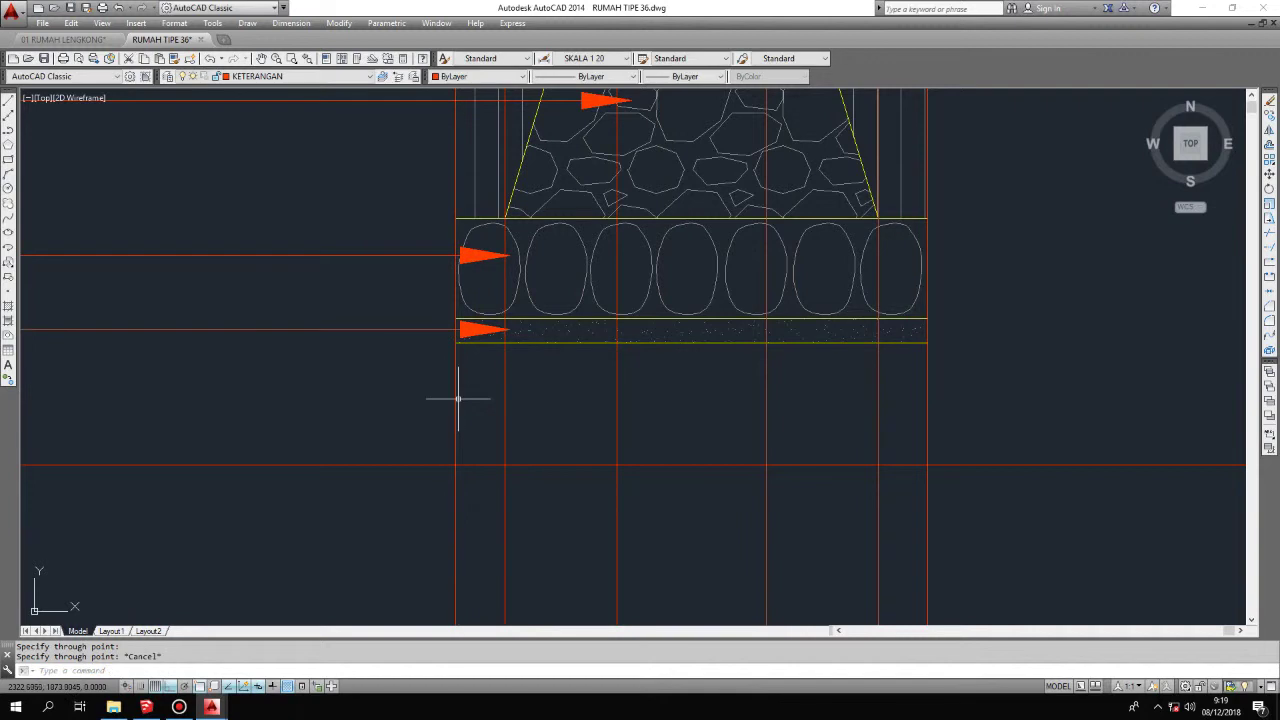
# Step: Make DIMENSI the current layer and dimension the 30 width below the footing
pyautogui.press('Escape')
pyautogui.click(330, 76)
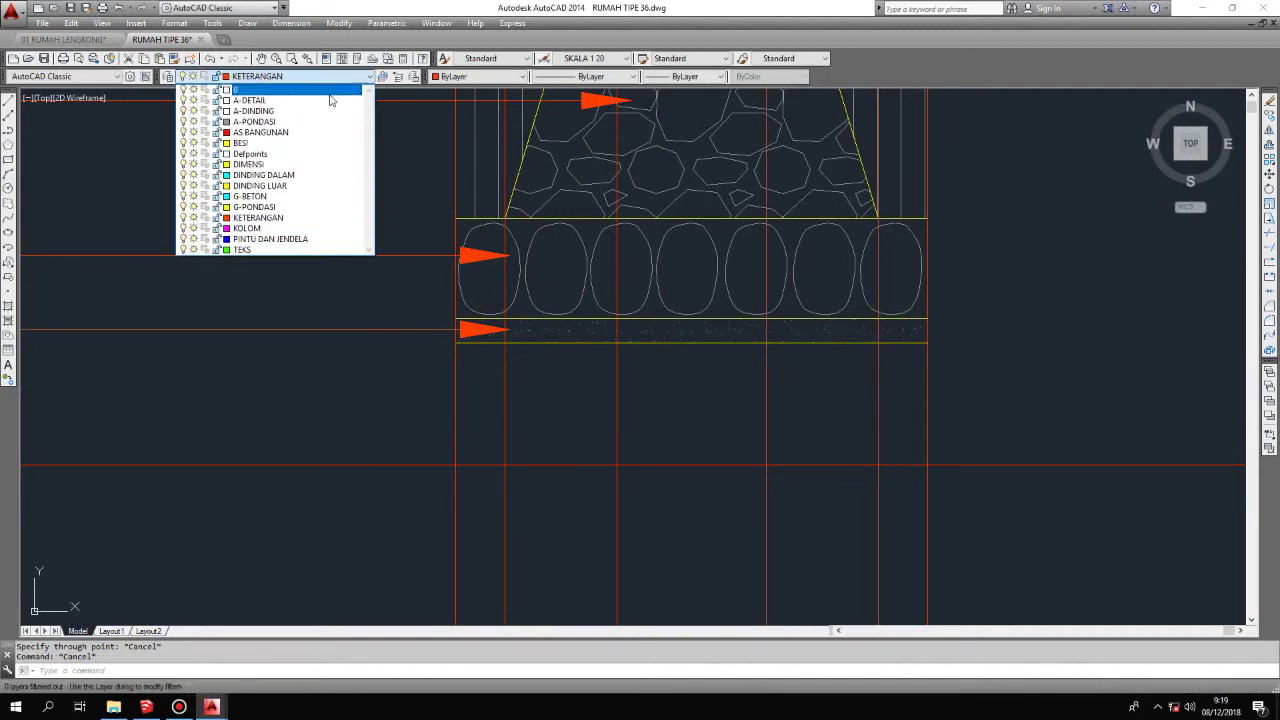
pyautogui.click(325, 170)
pyautogui.write('DLI')
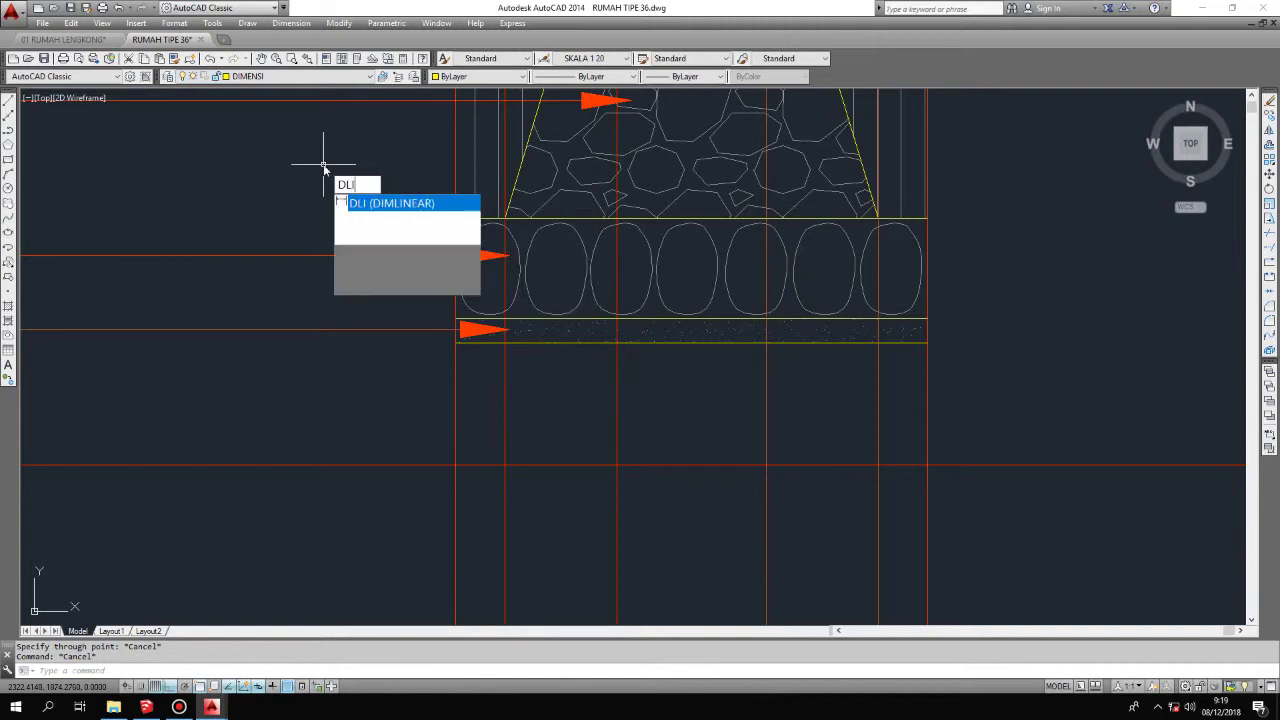
pyautogui.press('Return')
pyautogui.click(617, 342)
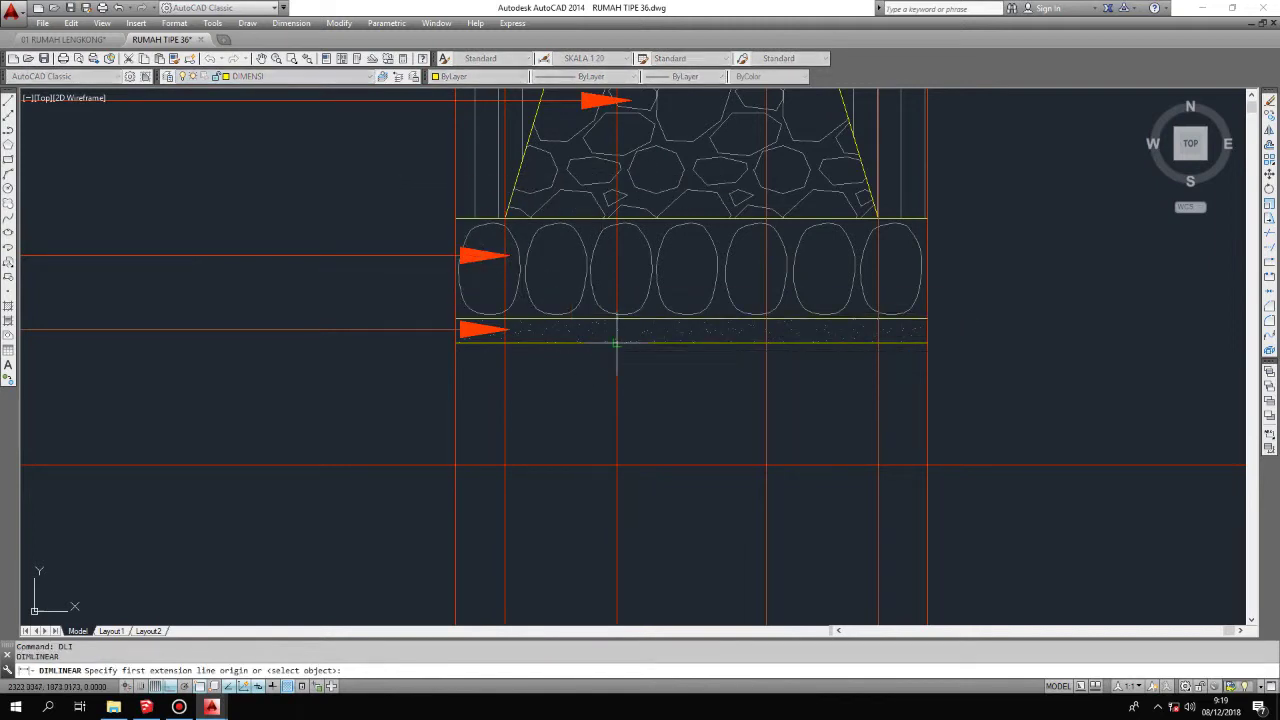
pyautogui.click(760, 342)
pyautogui.click(762, 466)
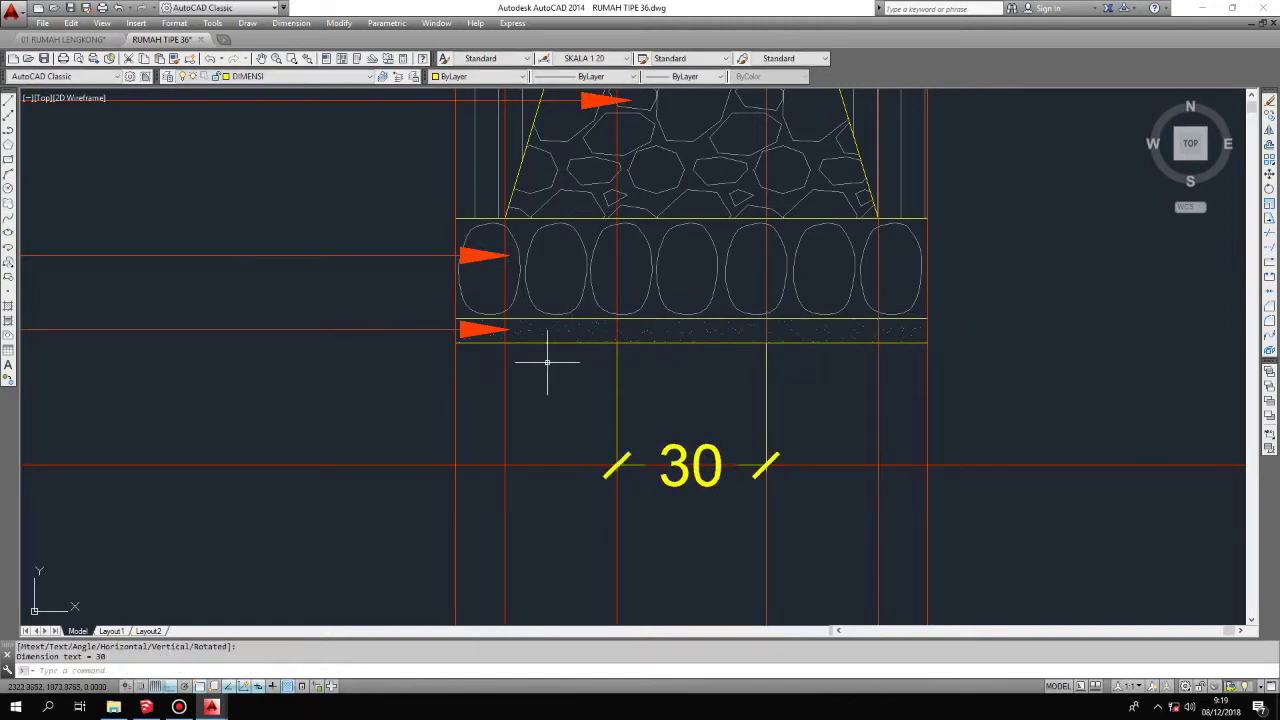
# Step: Add the 75 and 95 width dimensions stacked below the 30
pyautogui.press('Return')
pyautogui.click(505, 342)
pyautogui.click(878, 342)
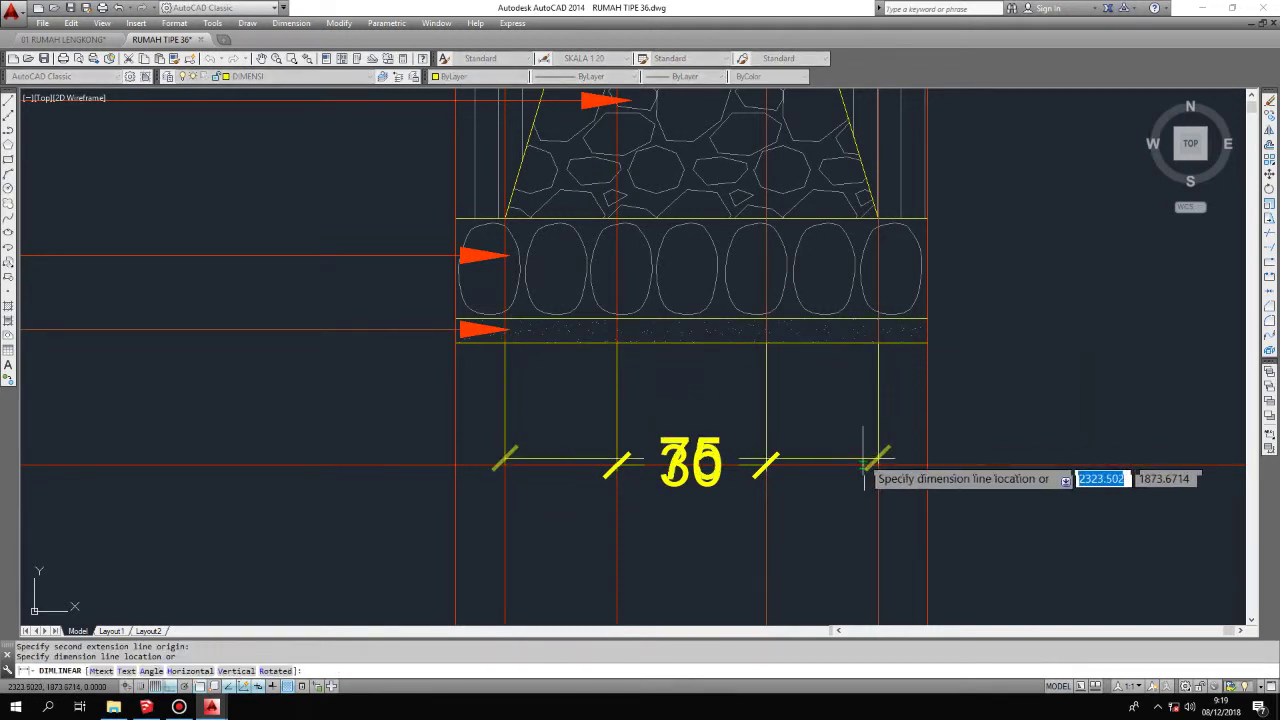
pyautogui.click(898, 530)
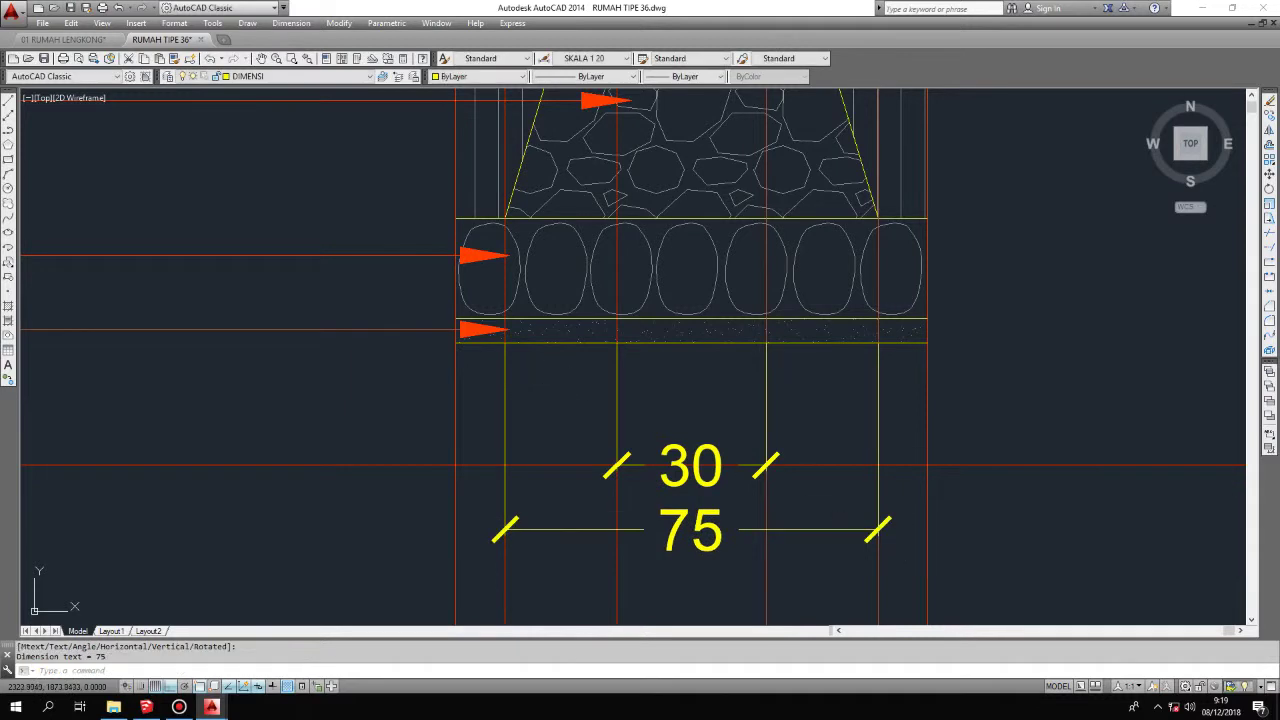
pyautogui.press('Return')
pyautogui.click(455, 343)
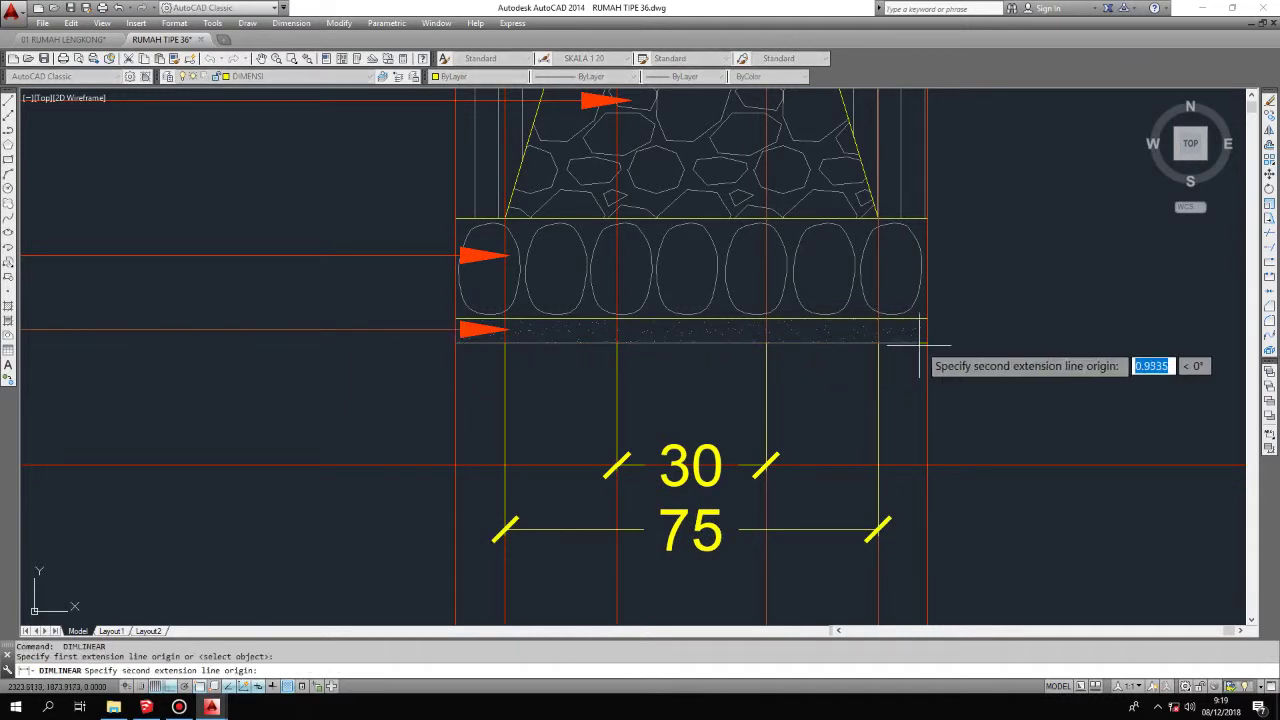
pyautogui.click(927, 342)
pyautogui.moveTo(943, 488); pyautogui.dragTo(910, 393, button='middle')
pyautogui.click(894, 512)
pyautogui.scroll(-3, 894, 512)
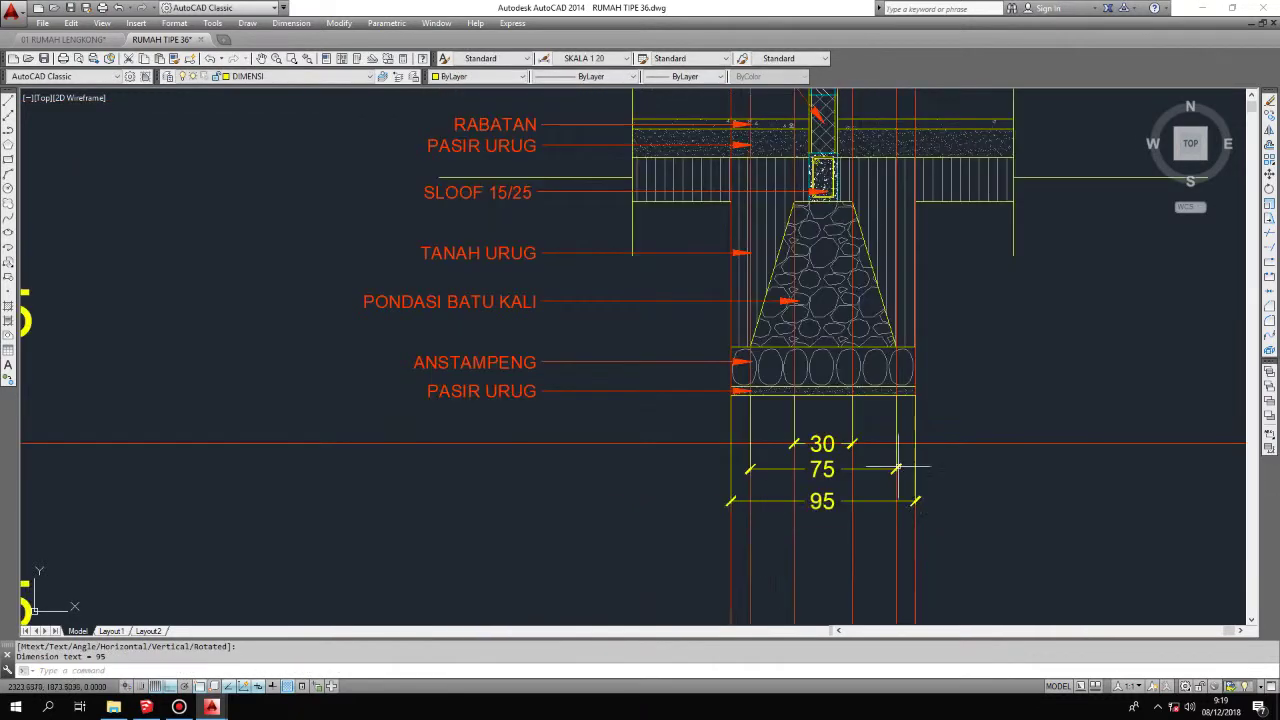
pyautogui.scroll(1, 1023, 457)
# Step: Erase the stray short red line
pyautogui.moveTo(1023, 457); pyautogui.dragTo(980, 377)
pyautogui.write('e')
pyautogui.press('Return')
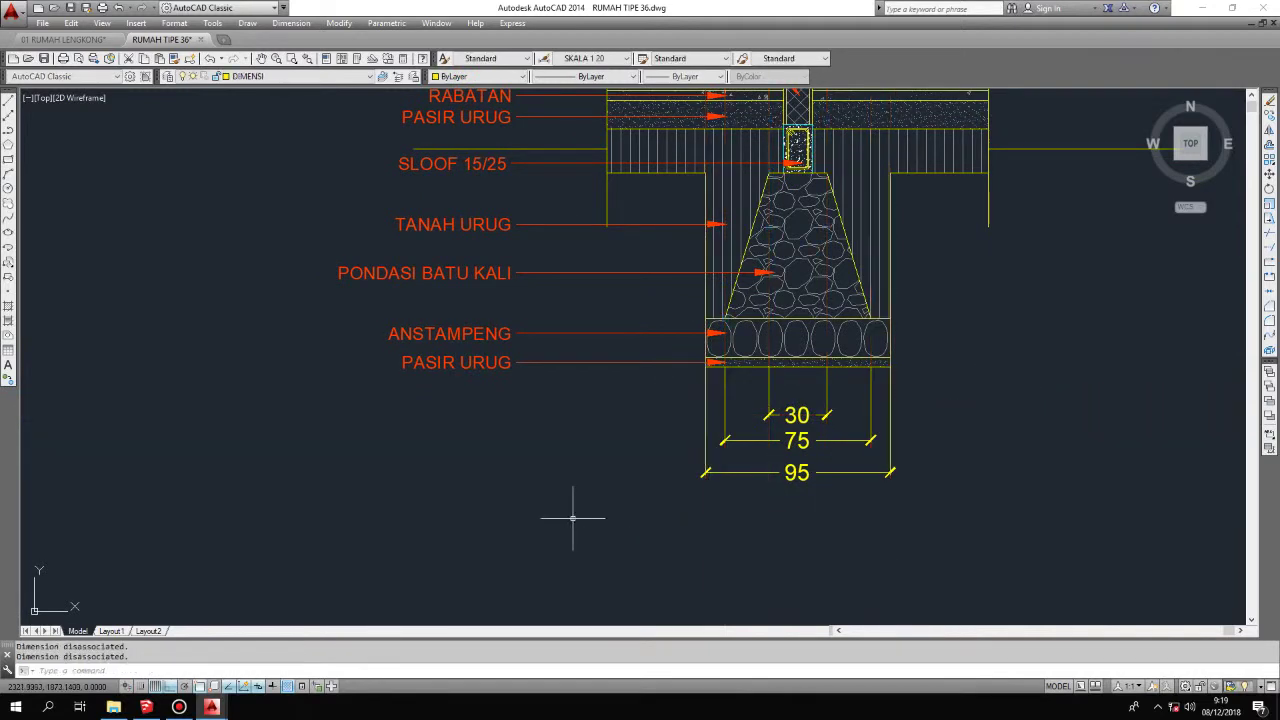
pyautogui.scroll(-2, 680, 457)
pyautogui.scroll(6, 735, 442)
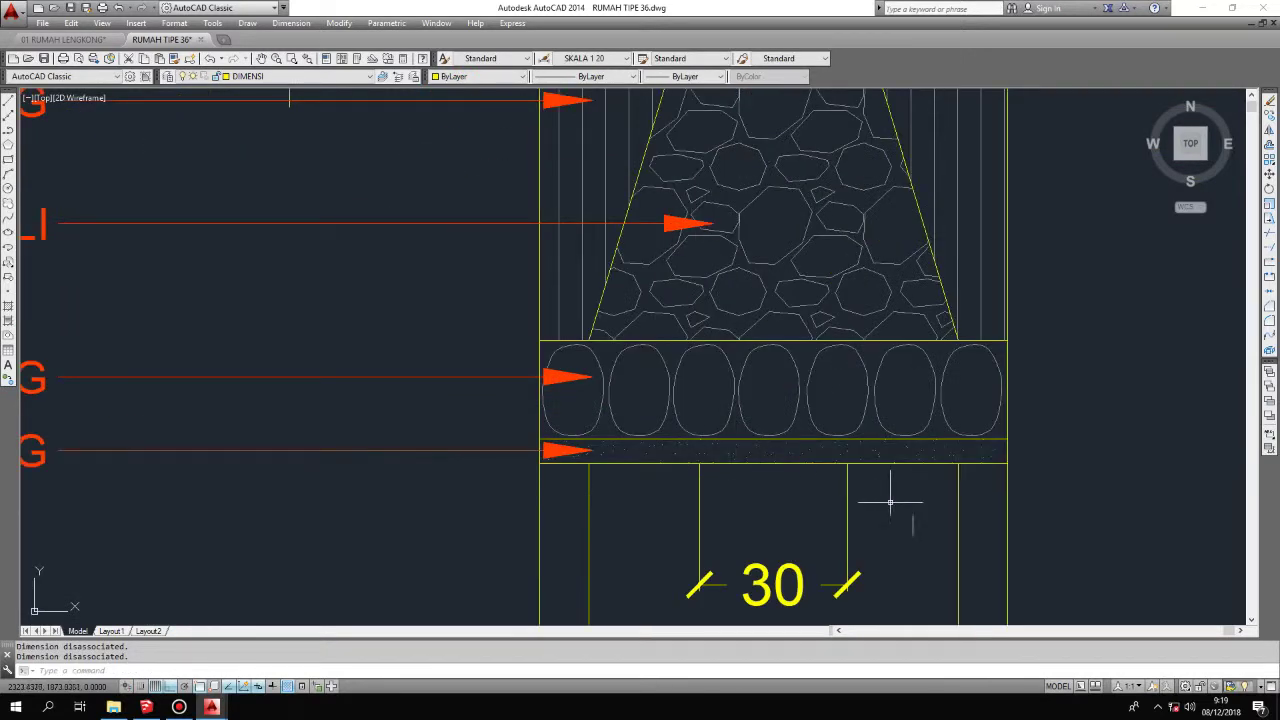
pyautogui.write('X')
# Step: Place a horizontal construction line below the footing, then crossing-select and deselect the 30 dimension
pyautogui.press('Return')
pyautogui.click(1045, 508)
pyautogui.click(1063, 520)
pyautogui.press('Escape')
pyautogui.click(1061, 498)
pyautogui.click(455, 531)
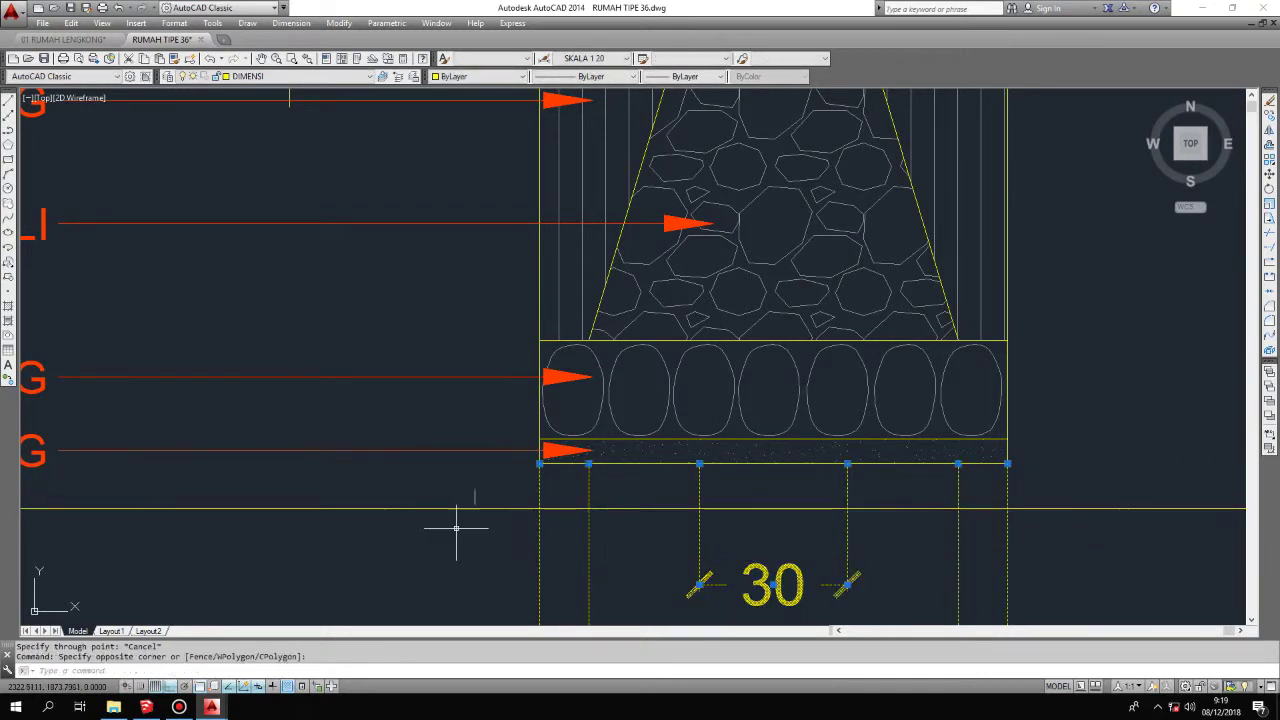
pyautogui.press('Escape')
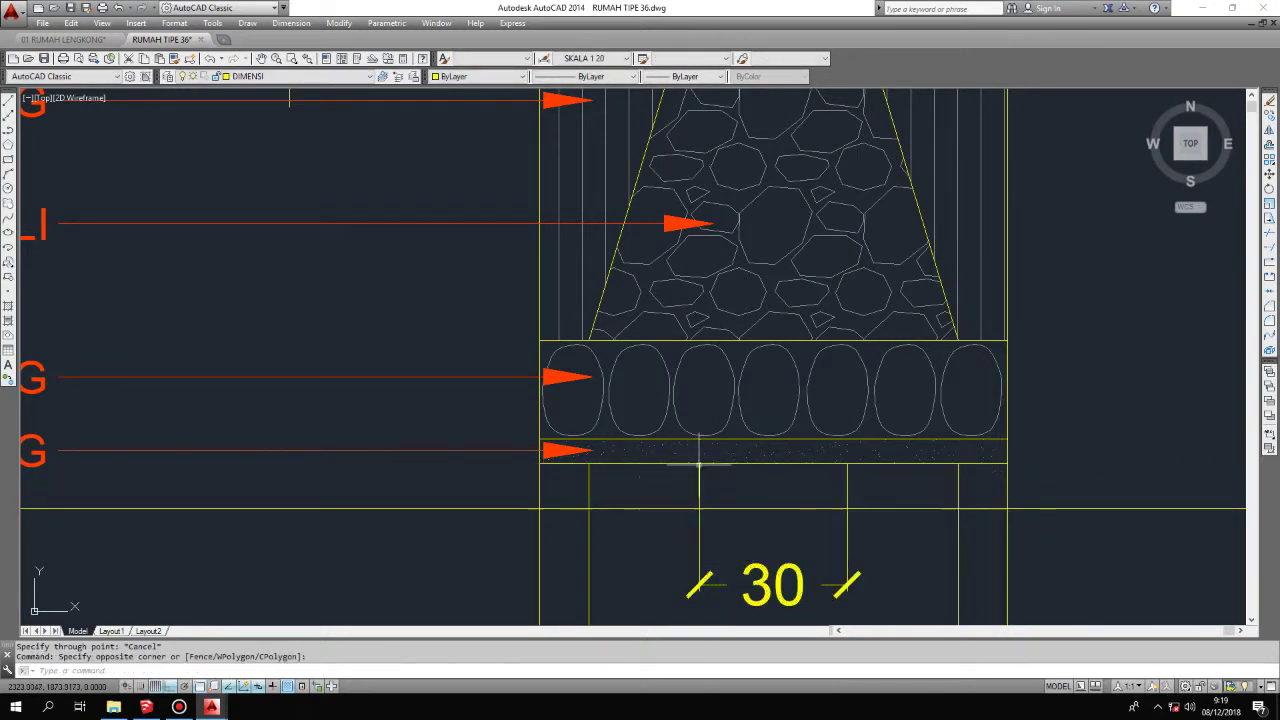
# Step: Open the SKALA 1 20 dimension style for modification via the D command
pyautogui.write('d')
pyautogui.press('Return')
pyautogui.click(774, 326)
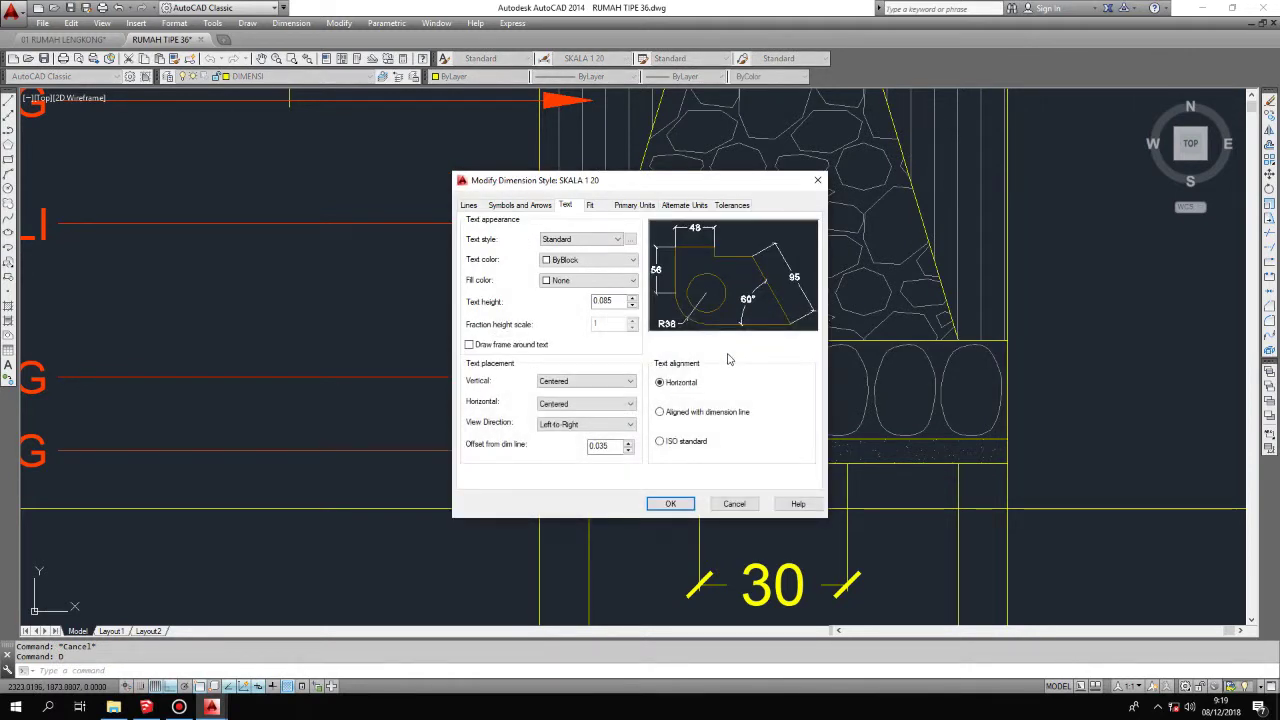
# Step: Increase the extension line offset from origin from 0.001 and close the style manager
pyautogui.click(468, 205)
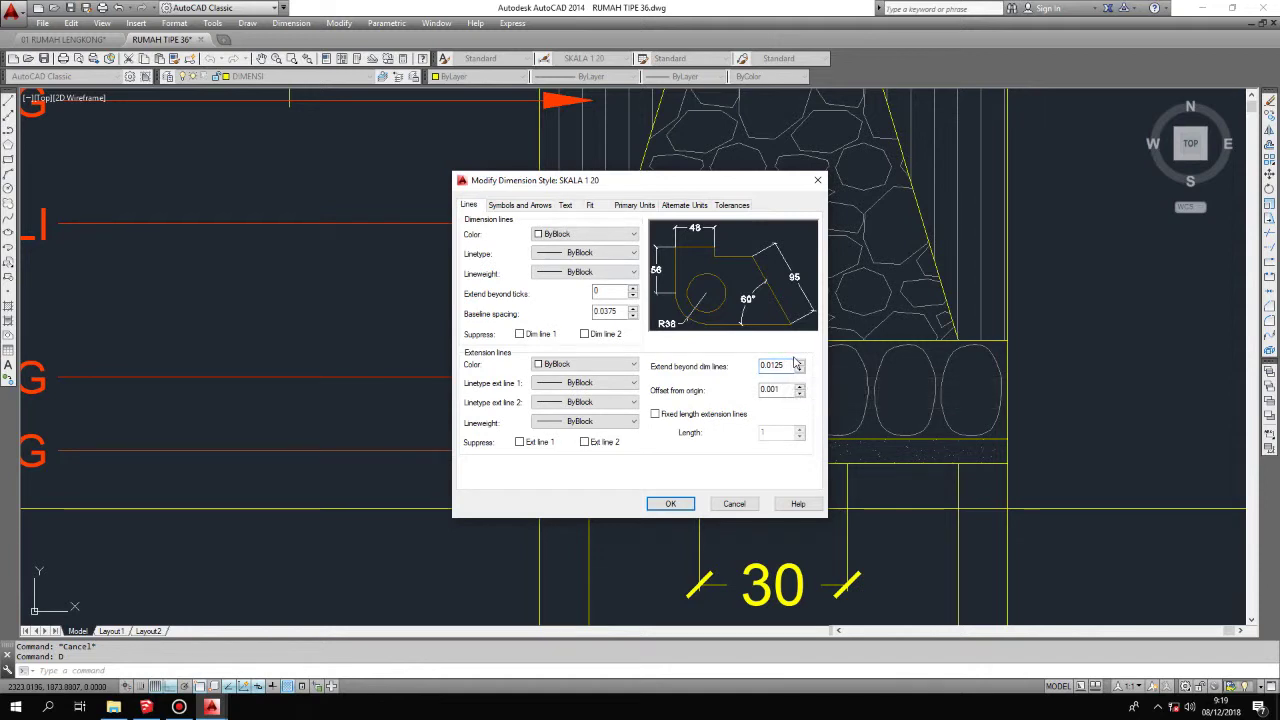
pyautogui.click(784, 390)
pyautogui.press('BackSpace')
pyautogui.press('BackSpace')
pyautogui.click(667, 505)
pyautogui.click(721, 453)
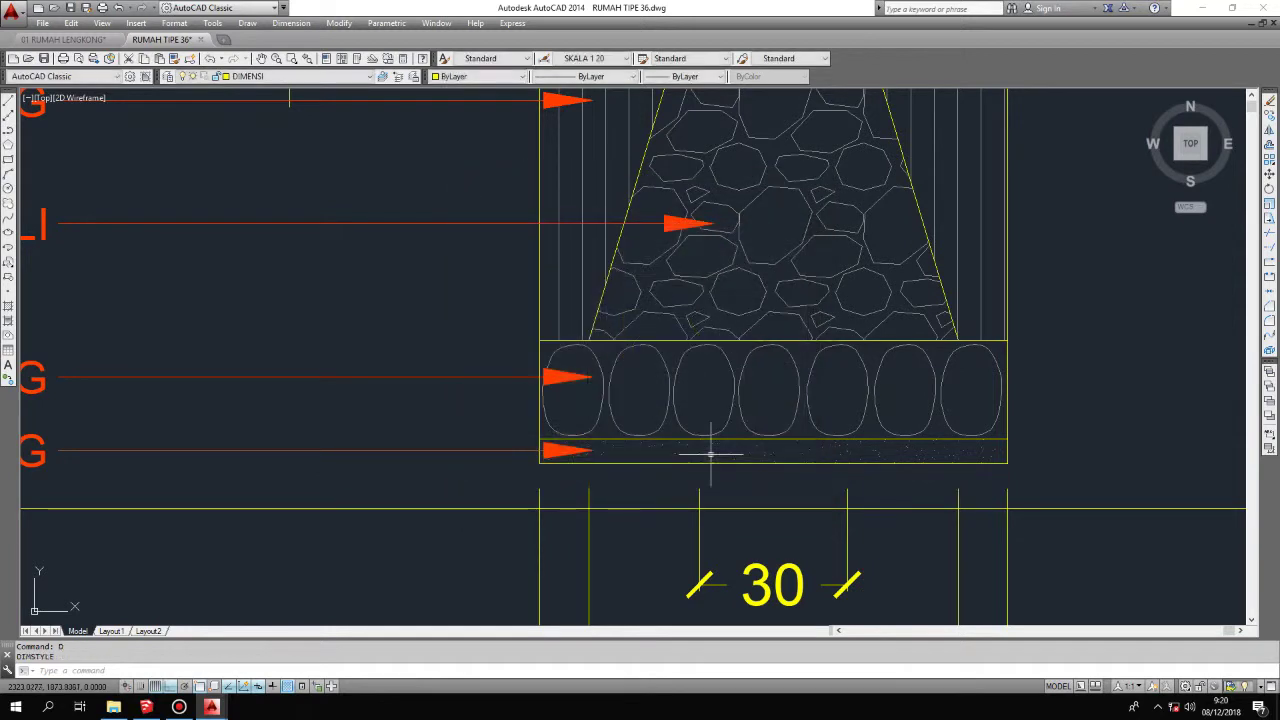
# Step: Reopen SKALA 1 20 and review its arrowhead settings and dimension text height
pyautogui.scroll(-3, 708, 449)
pyautogui.scroll(-3, 862, 489)
pyautogui.moveTo(862, 489); pyautogui.dragTo(742, 532, button='middle')
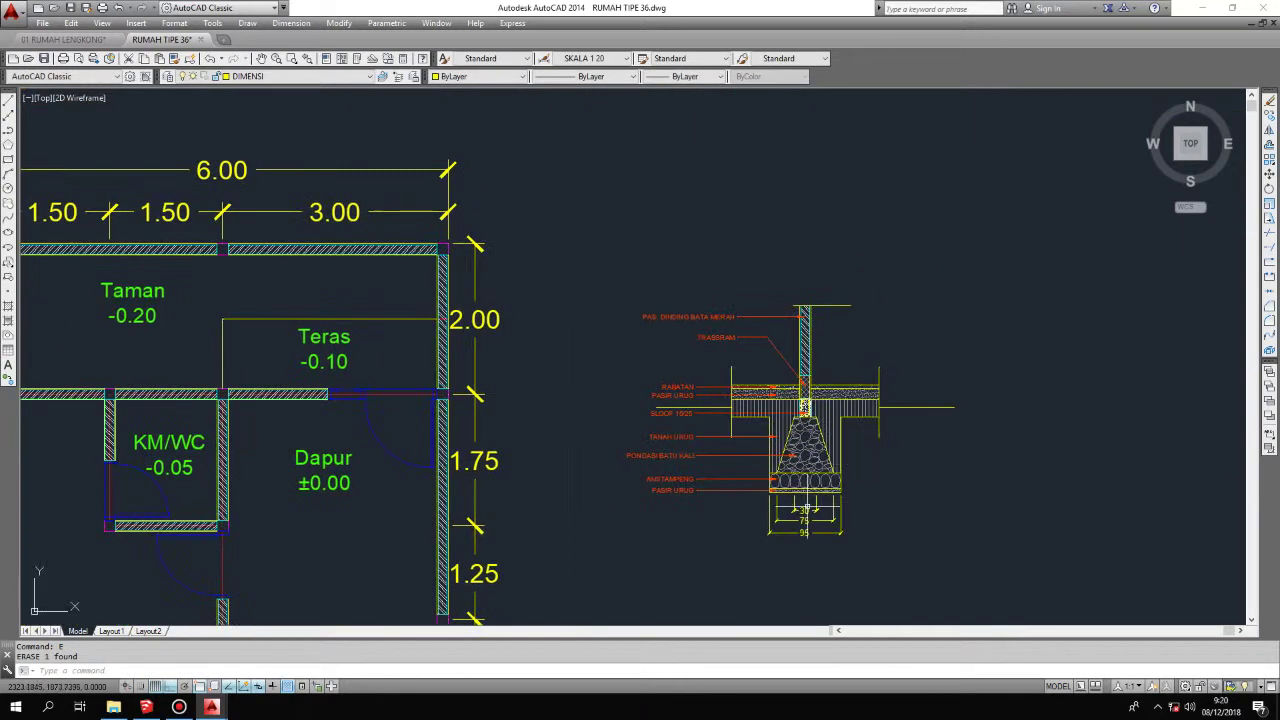
pyautogui.write('d')
pyautogui.press('Return')
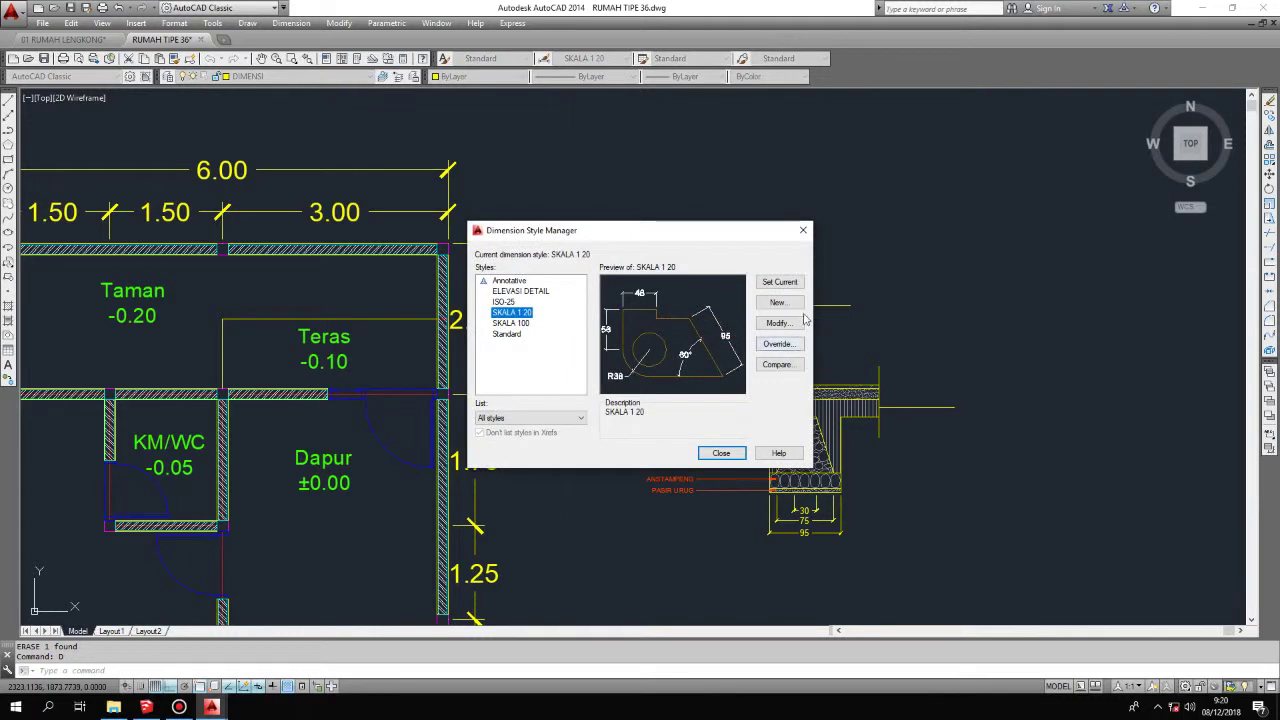
pyautogui.click(779, 323)
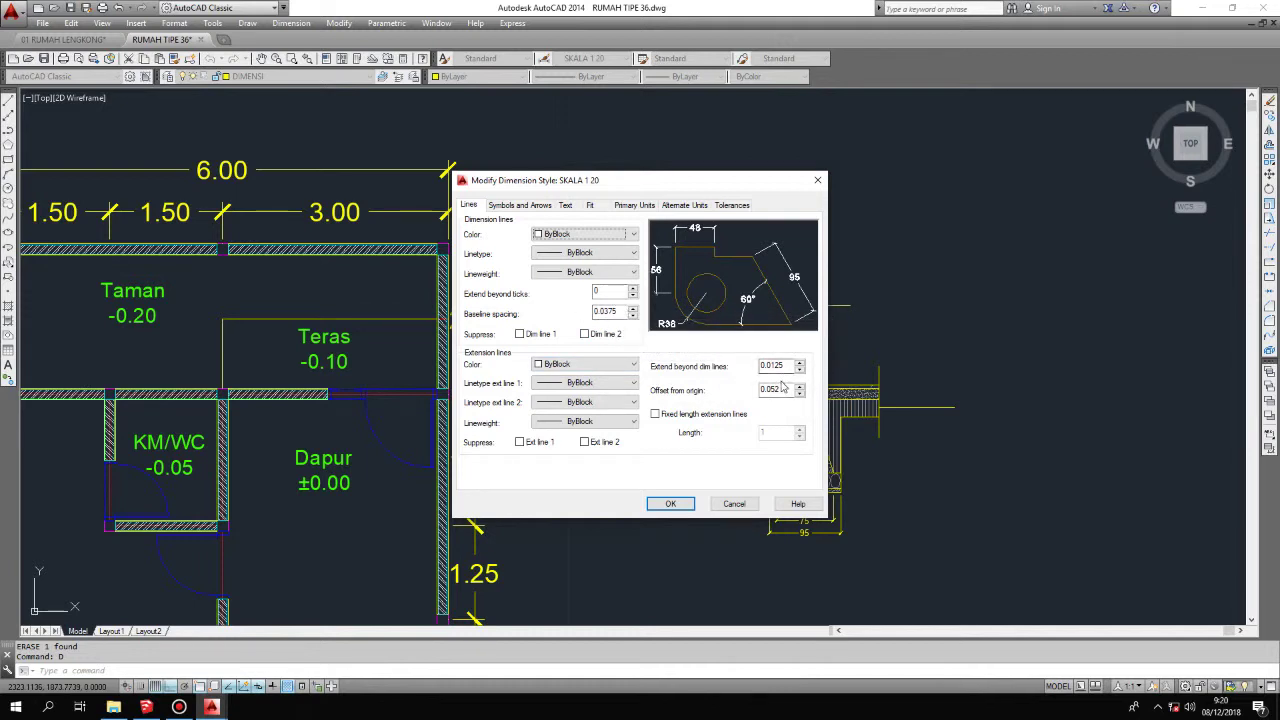
pyautogui.click(519, 206)
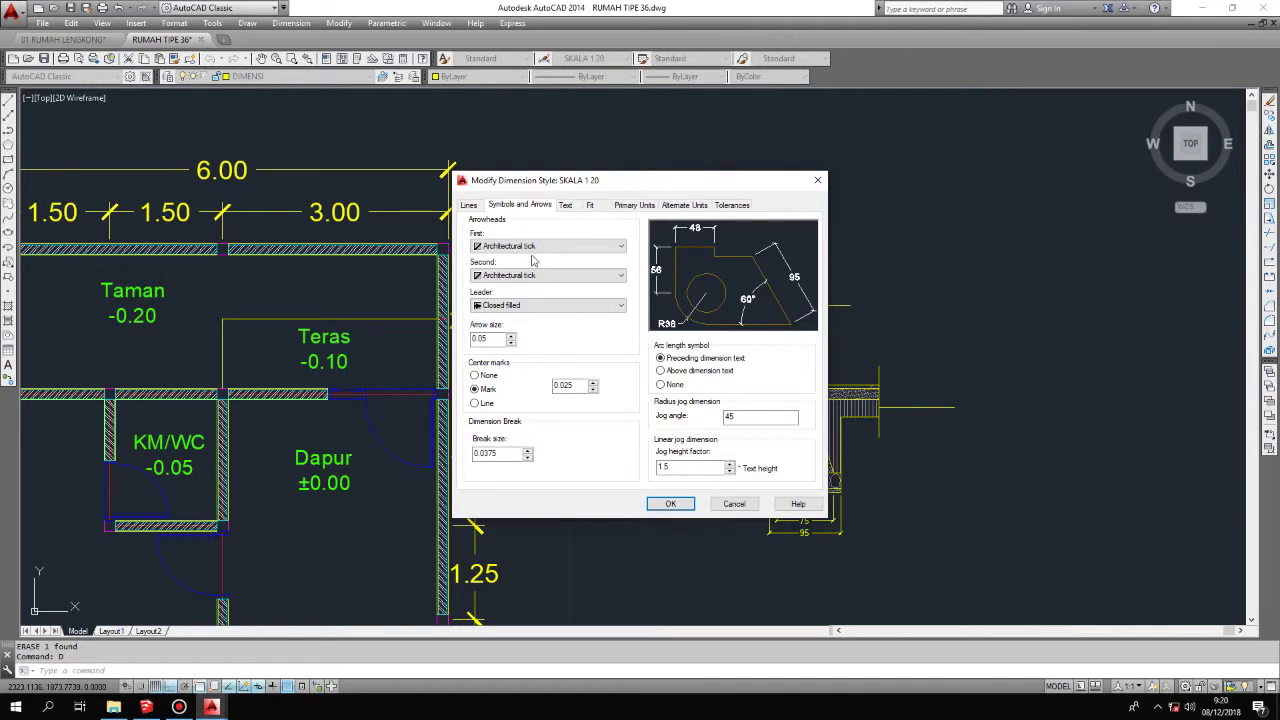
pyautogui.click(565, 206)
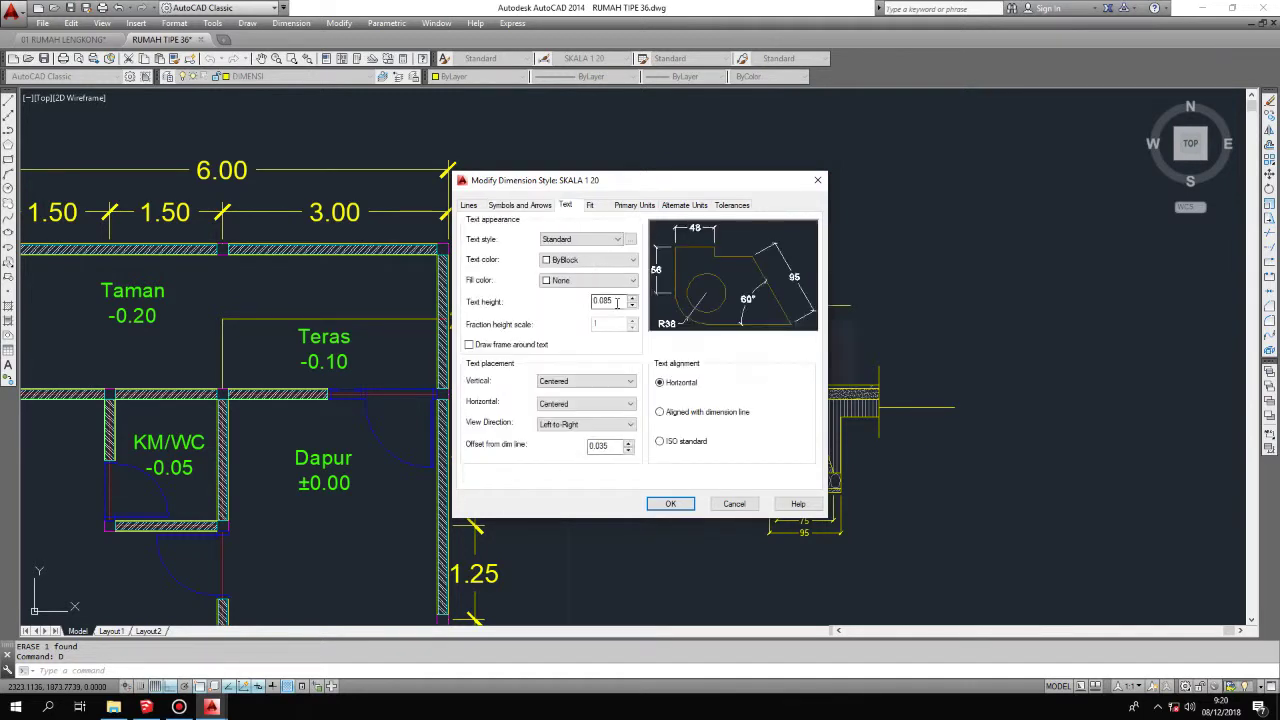
pyautogui.click(620, 302)
# Step: Keep the linear precision at 0 decimals and confirm the style changes
pyautogui.click(615, 206)
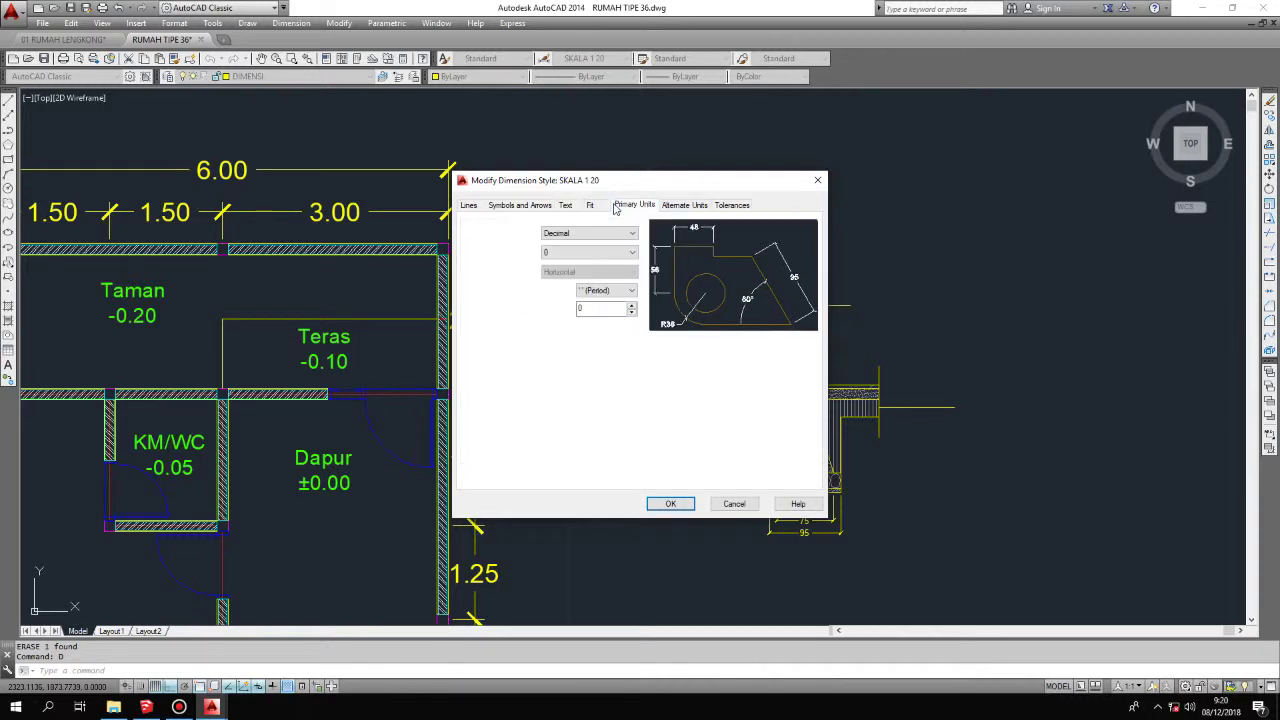
pyautogui.click(590, 252)
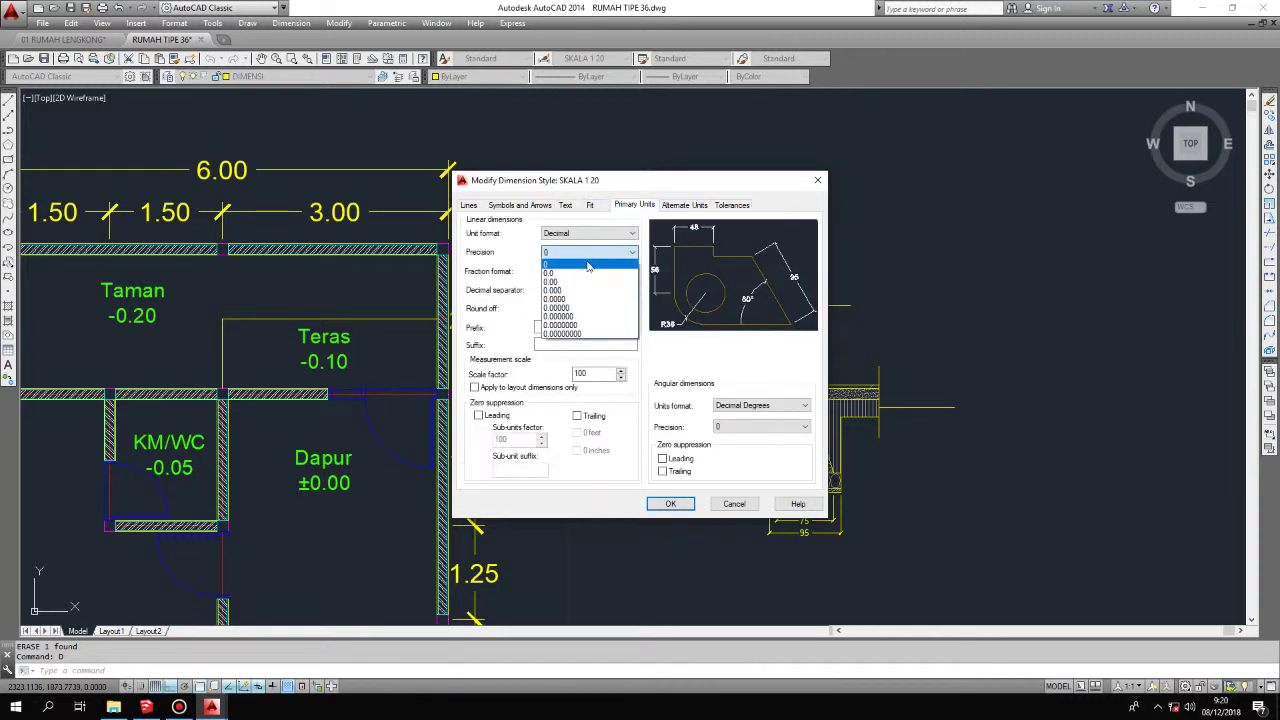
pyautogui.click(588, 266)
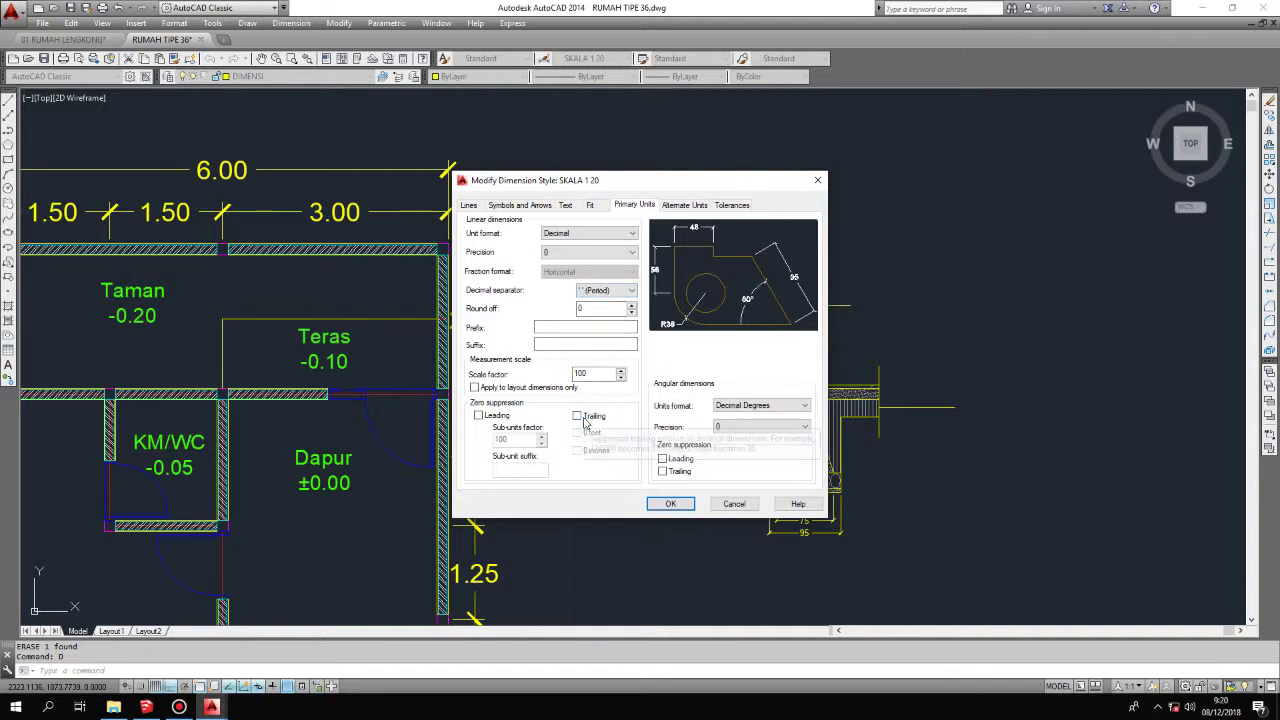
pyautogui.click(680, 505)
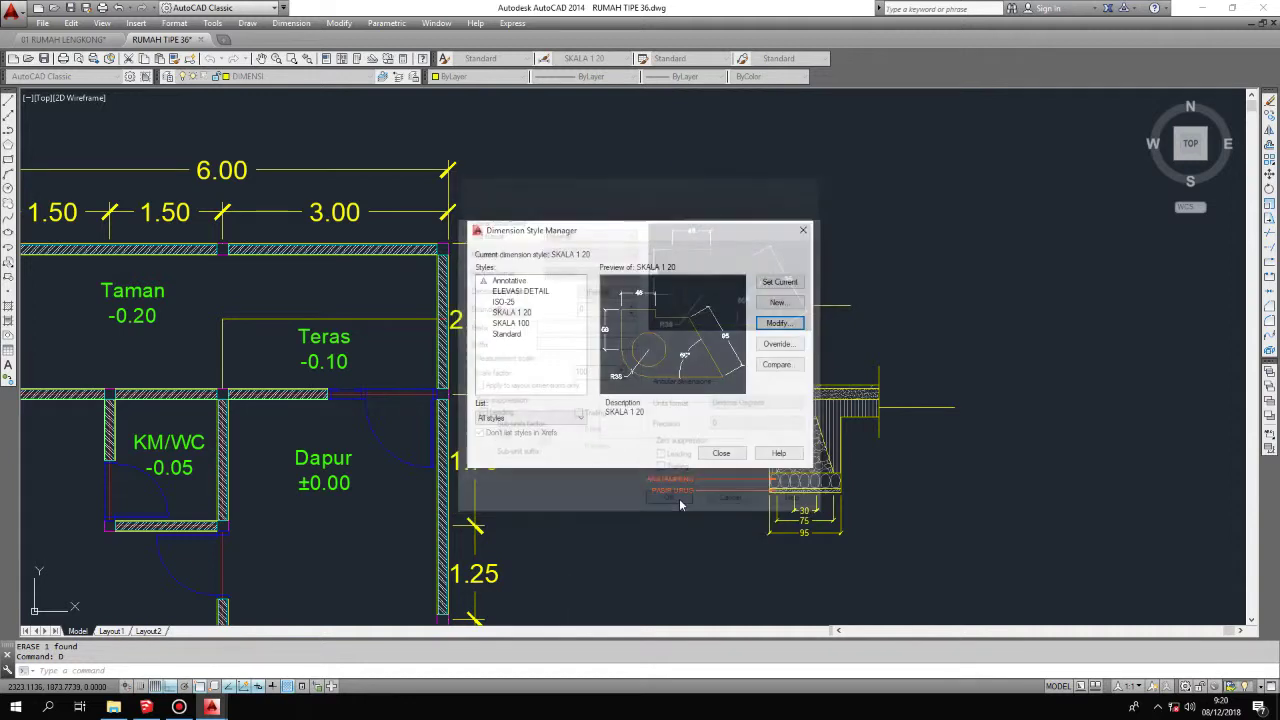
pyautogui.click(715, 452)
pyautogui.scroll(4, 891, 453)
# Step: Make ELEVASI DETAIL the current dimension style
pyautogui.moveTo(877, 400)
pyautogui.mouseDown(button='middle')
pyautogui.moveTo(821, 271)
pyautogui.moveTo(773, 382)
pyautogui.mouseUp(button='middle')
pyautogui.scroll(-2, 821, 271)
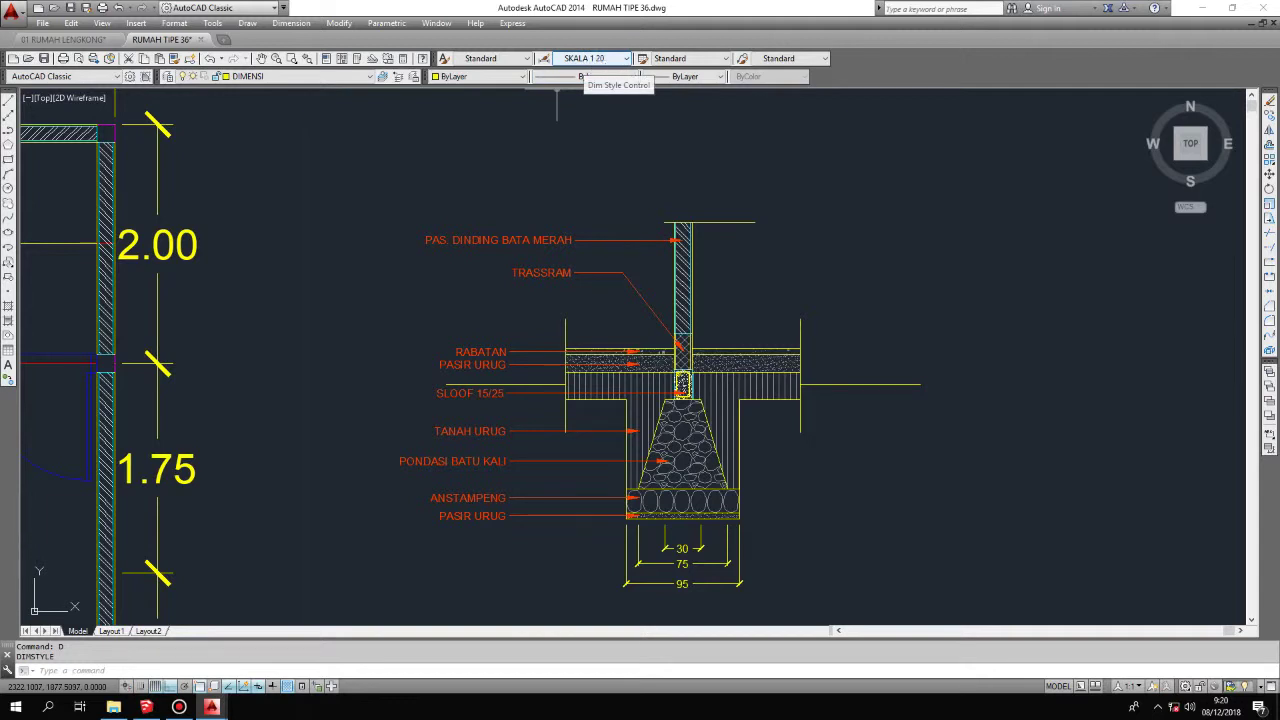
pyautogui.click(604, 61)
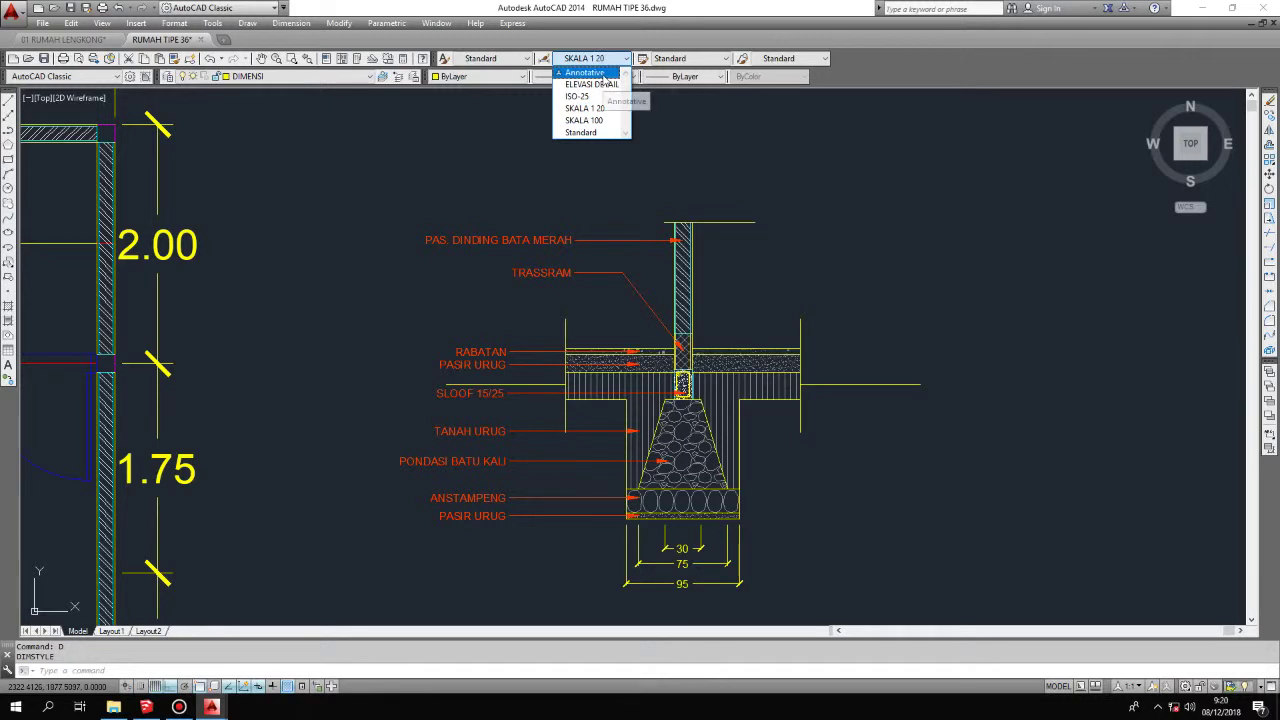
pyautogui.click(604, 85)
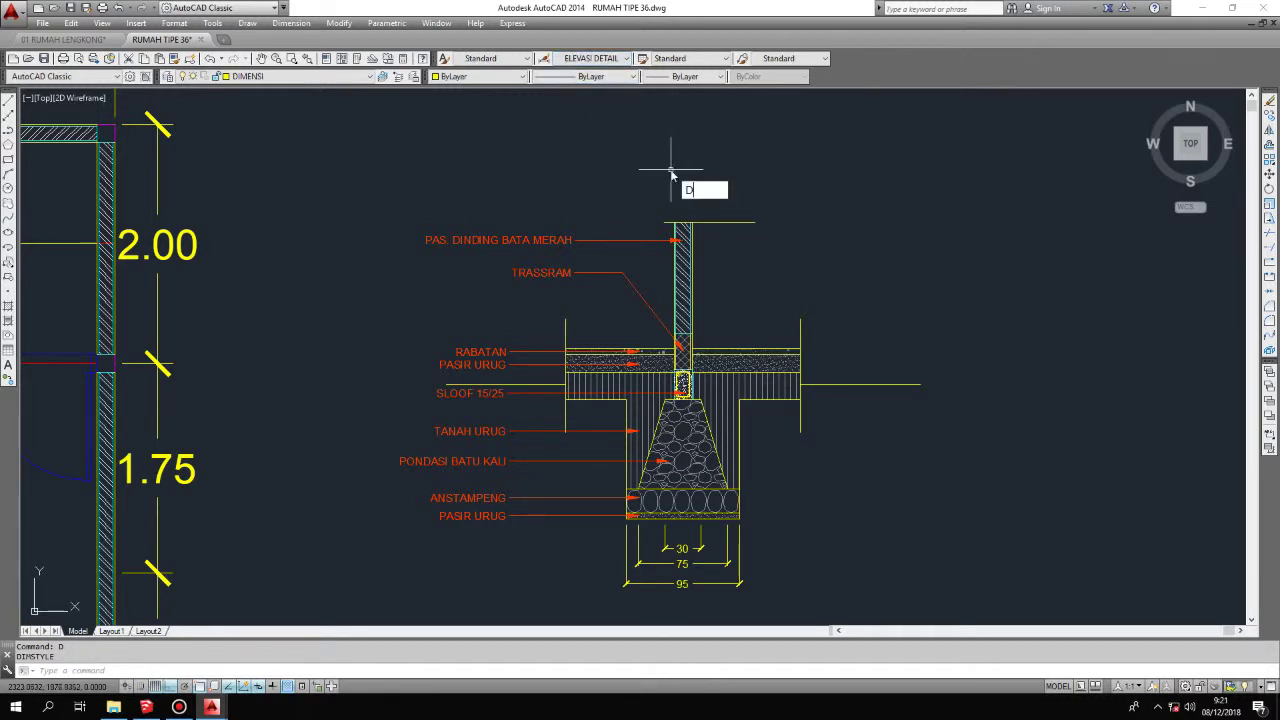
# Step: Add the -0.05 and -0.20 level dimensions to the right of the slab
pyautogui.write('LI')
pyautogui.press('Return')
pyautogui.scroll(5, 797, 365)
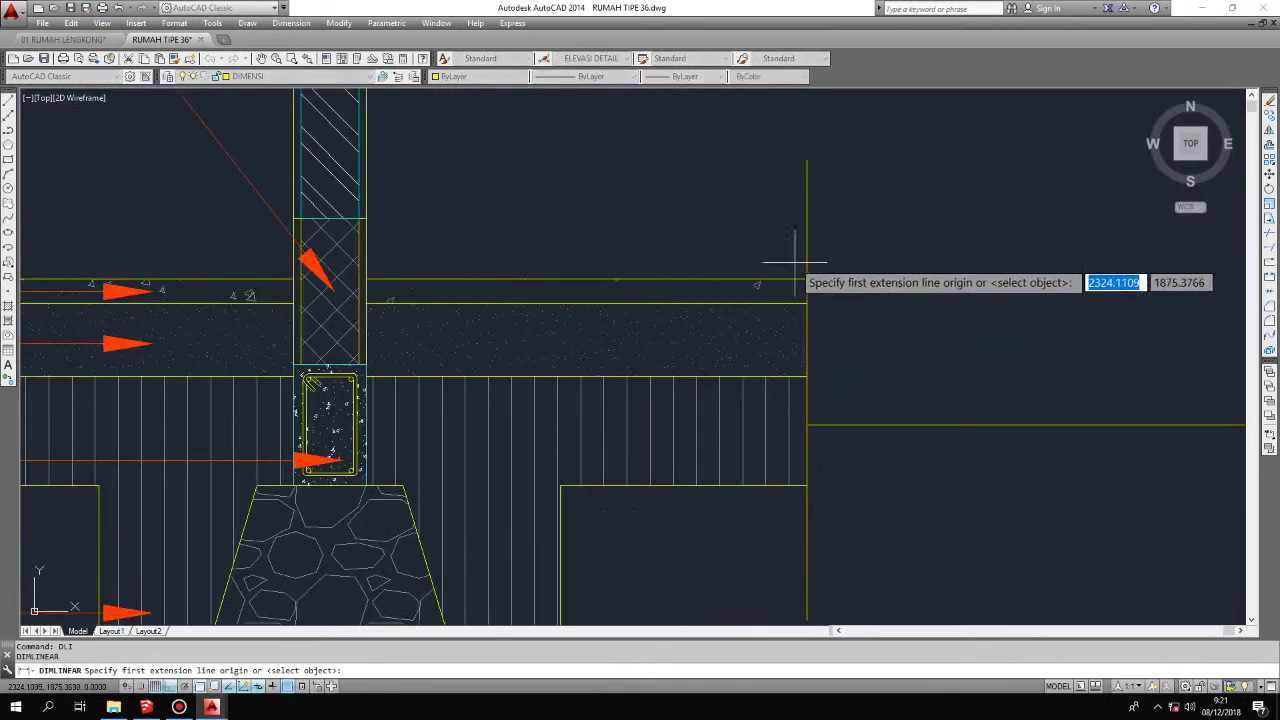
pyautogui.click(807, 302)
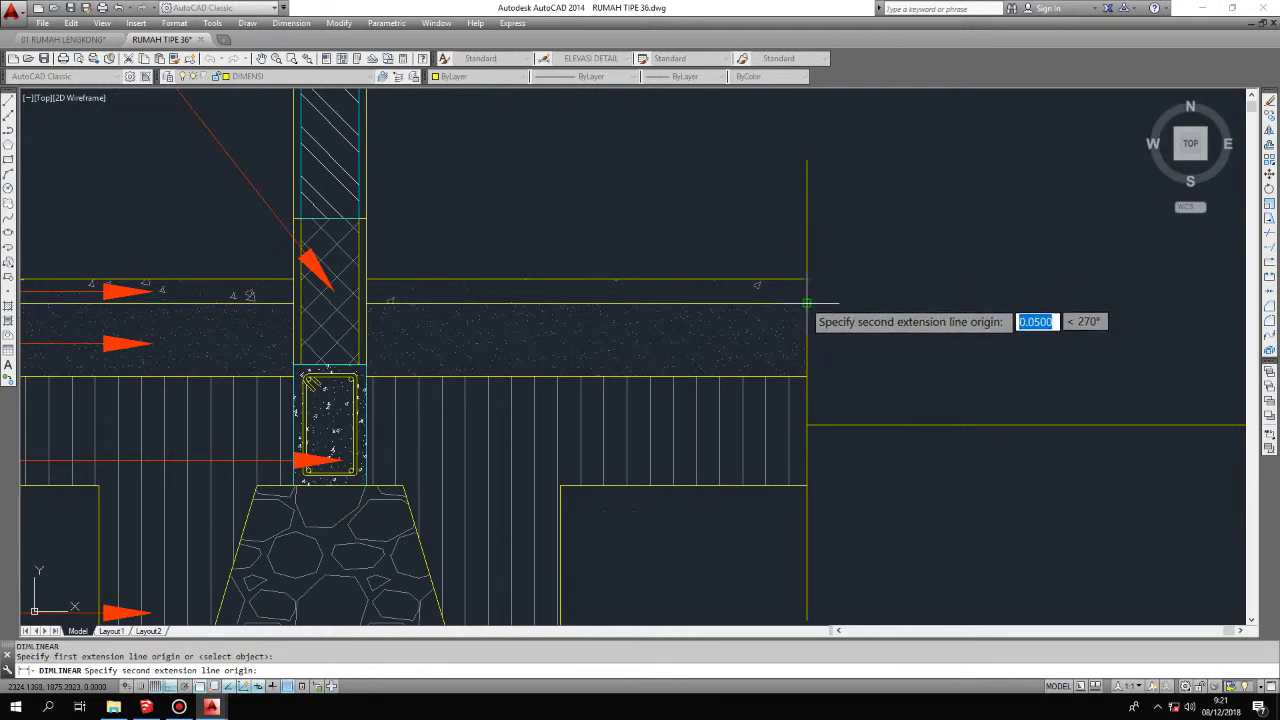
pyautogui.click(807, 302)
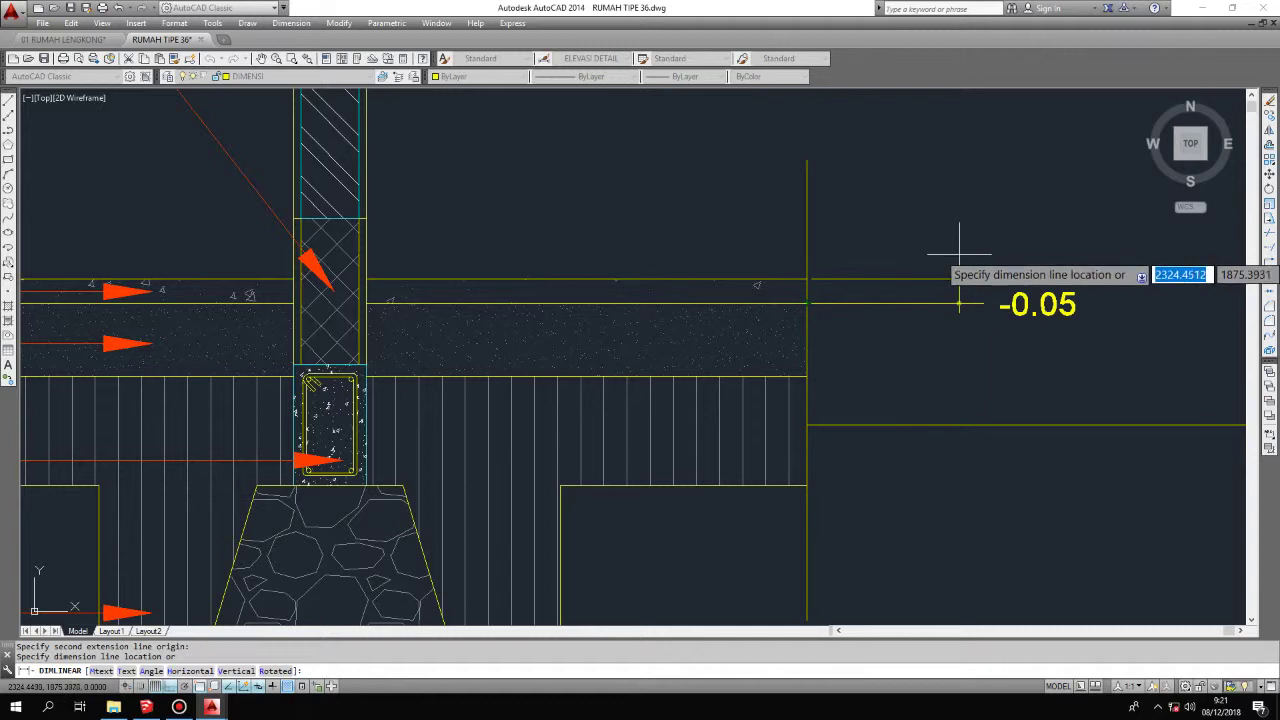
pyautogui.click(922, 238)
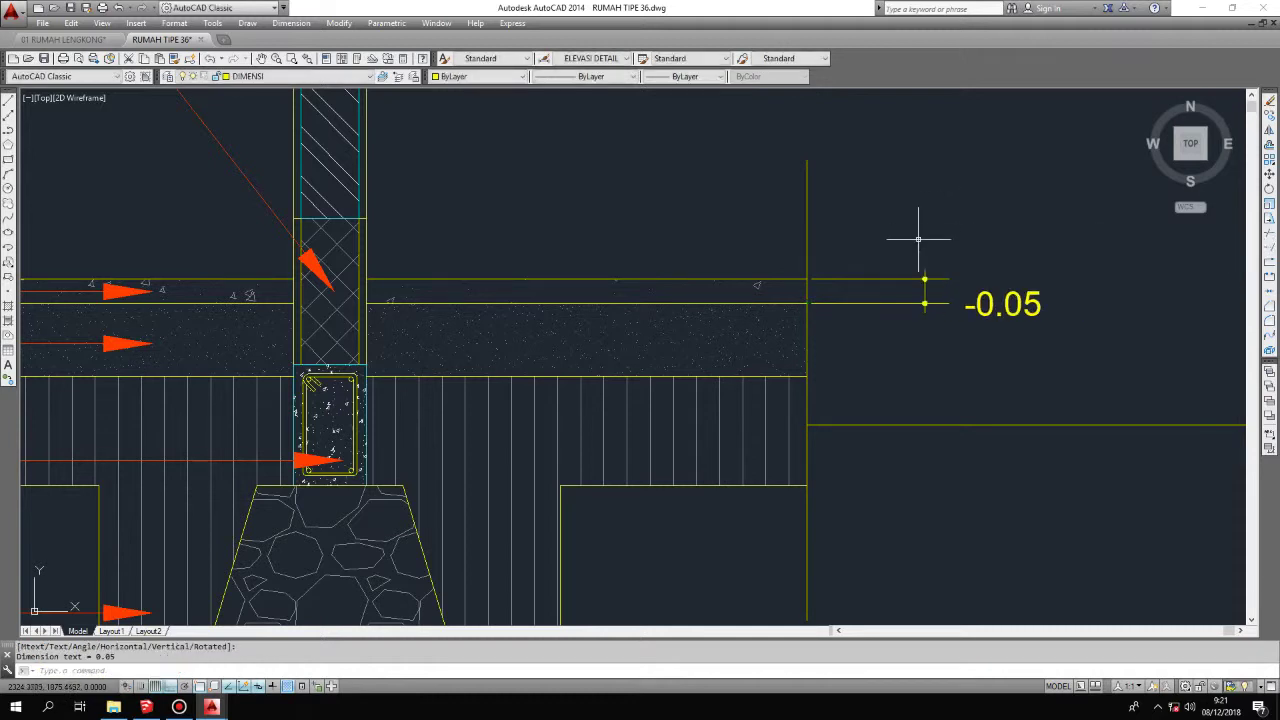
pyautogui.write('DLI')
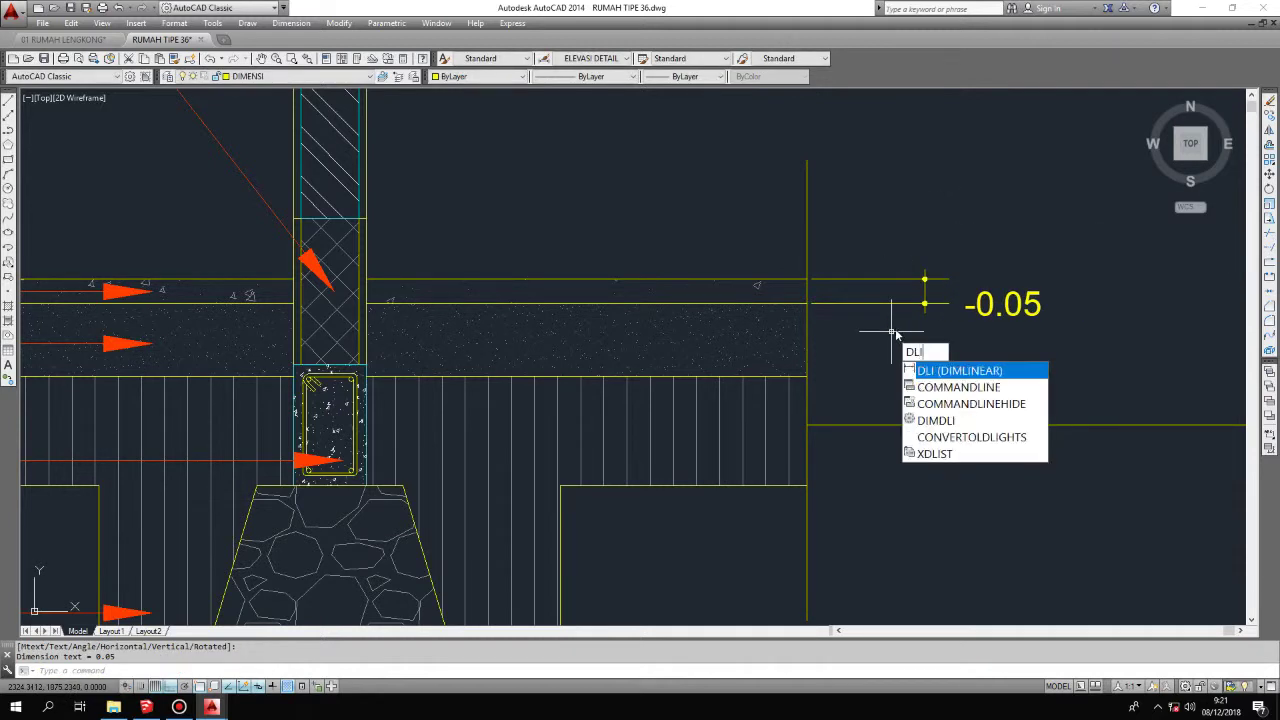
pyautogui.press('Return')
pyautogui.click(807, 279)
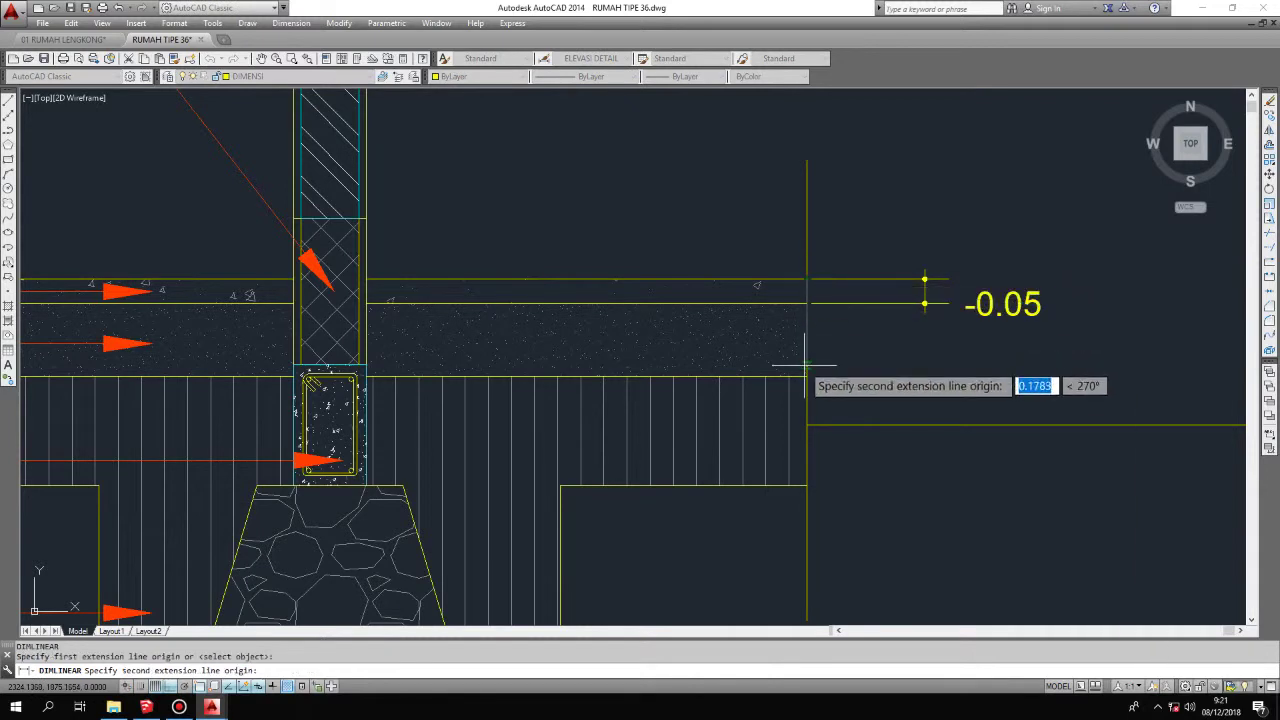
pyautogui.click(925, 390)
pyautogui.scroll(3, 955, 366)
pyautogui.scroll(2, 928, 248)
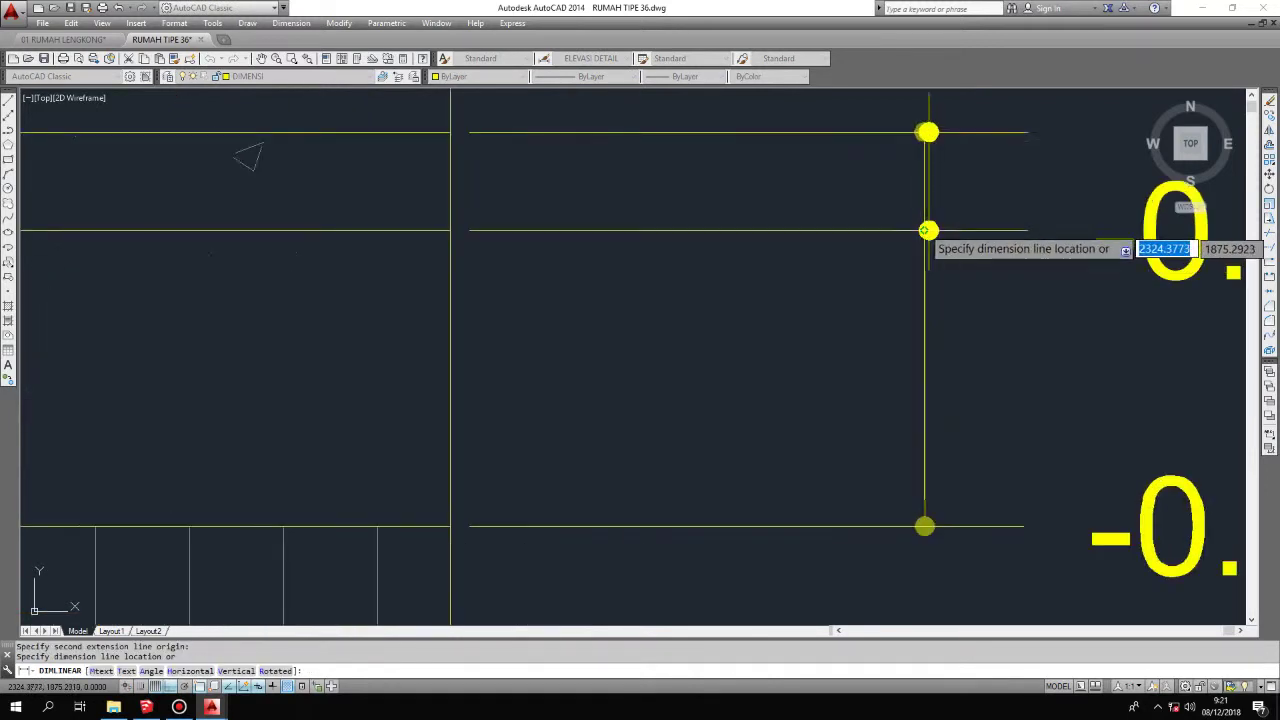
pyautogui.click(929, 231)
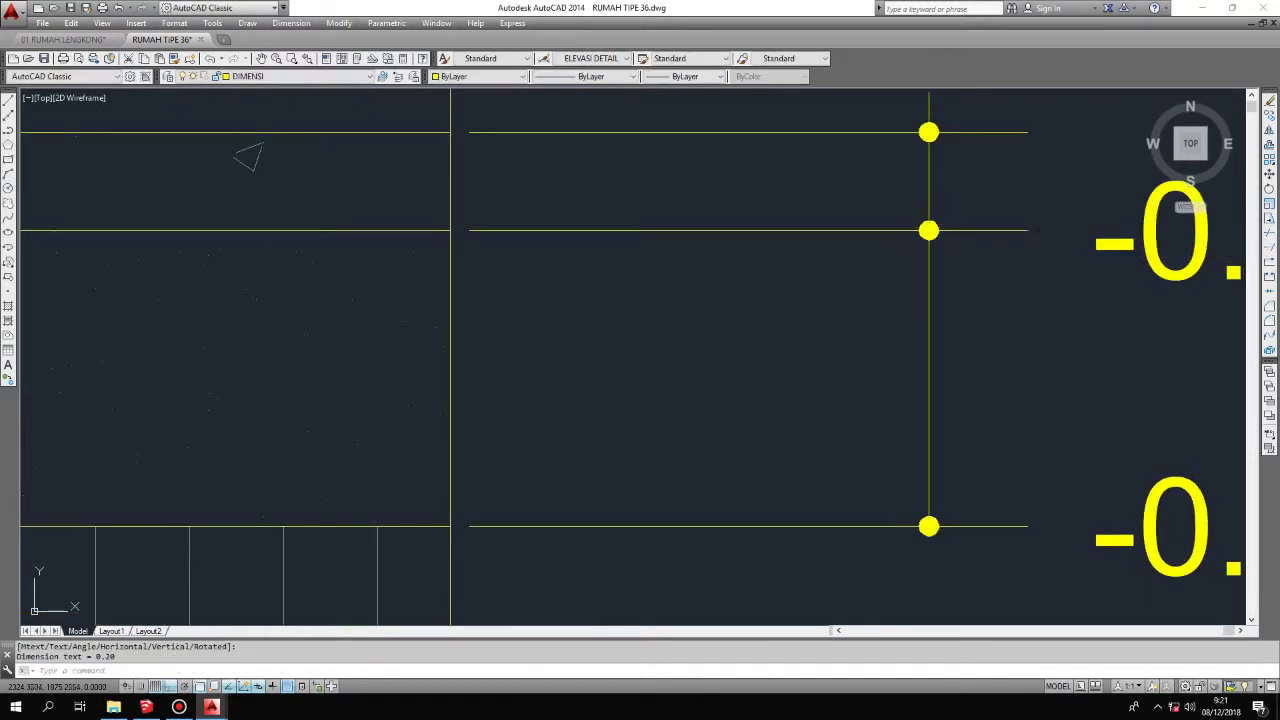
pyautogui.scroll(-4, 887, 291)
# Step: Dimension from the upper level line down to the -0.43 ground line
pyautogui.press('Return')
pyautogui.click(714, 230)
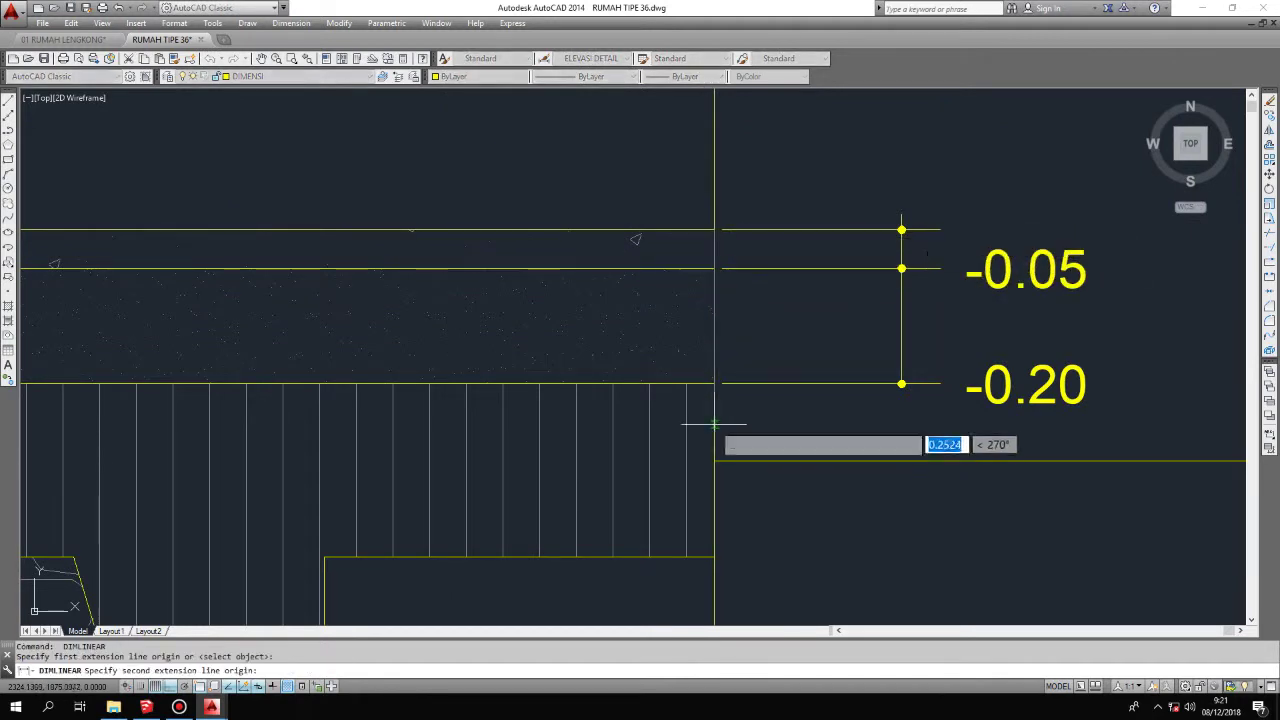
pyautogui.click(714, 557)
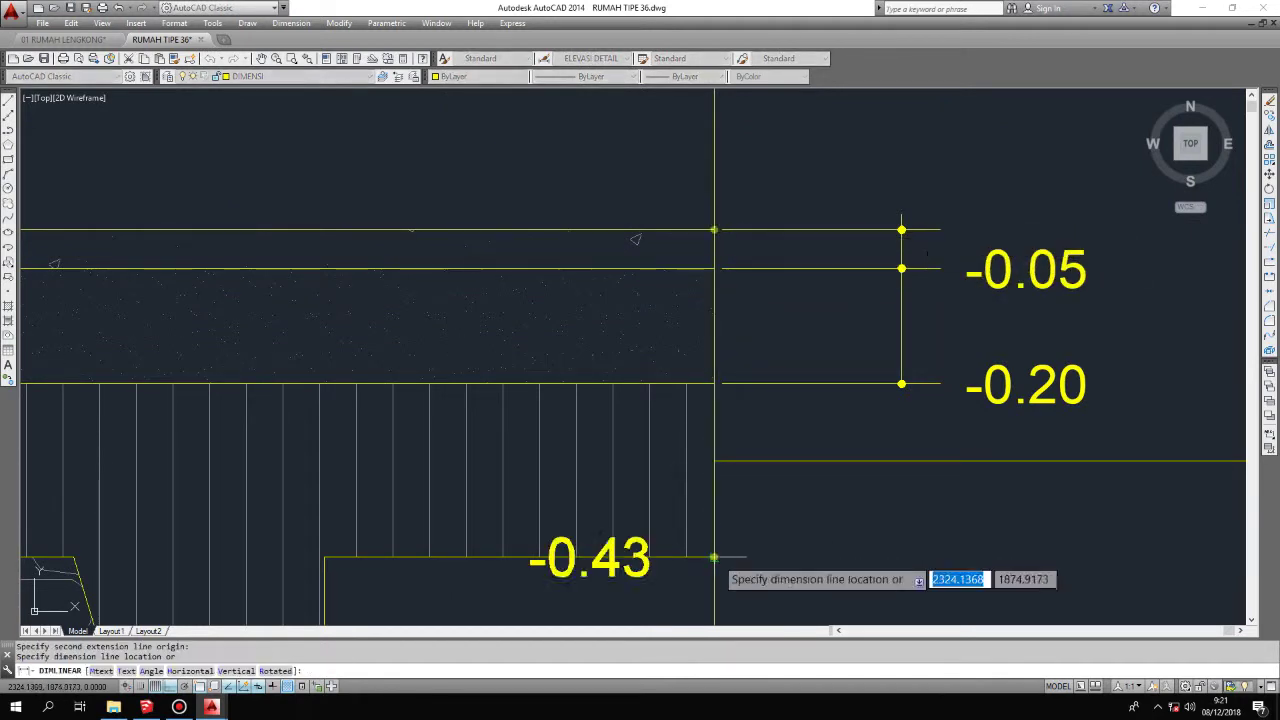
pyautogui.scroll(3, 906, 390)
pyautogui.click(899, 366)
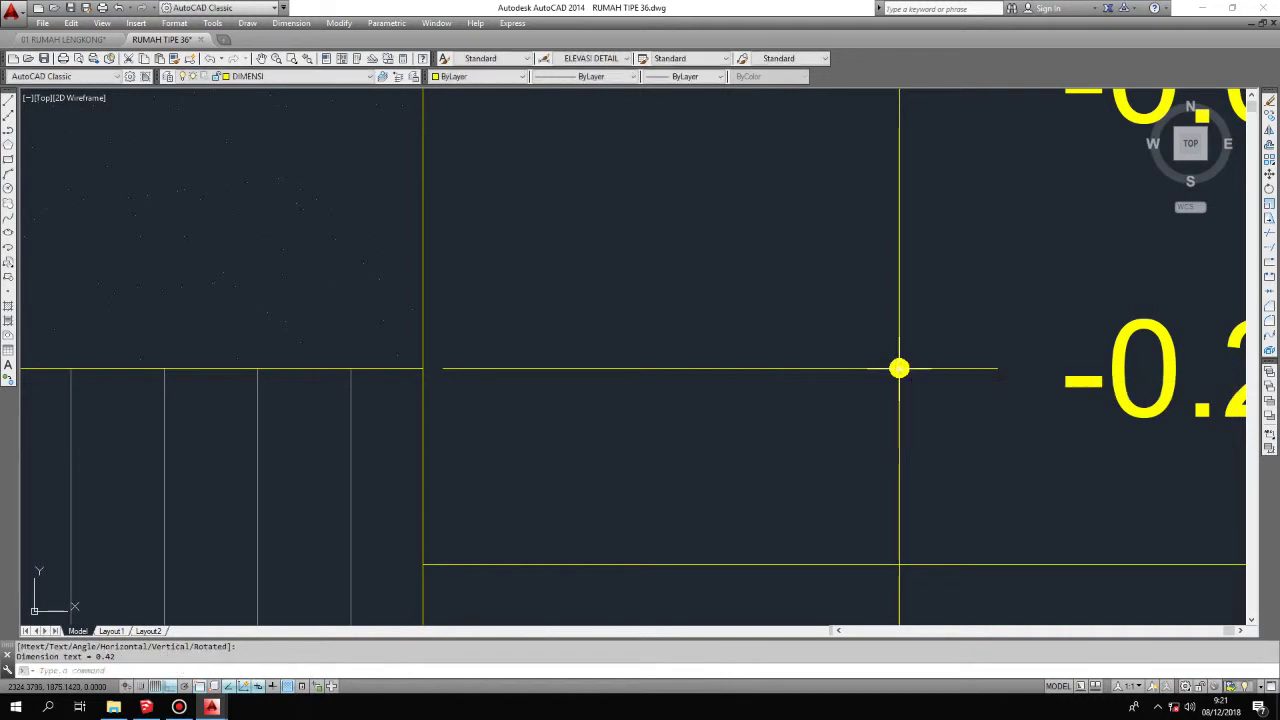
pyautogui.scroll(-3, 898, 368)
pyautogui.press('Return')
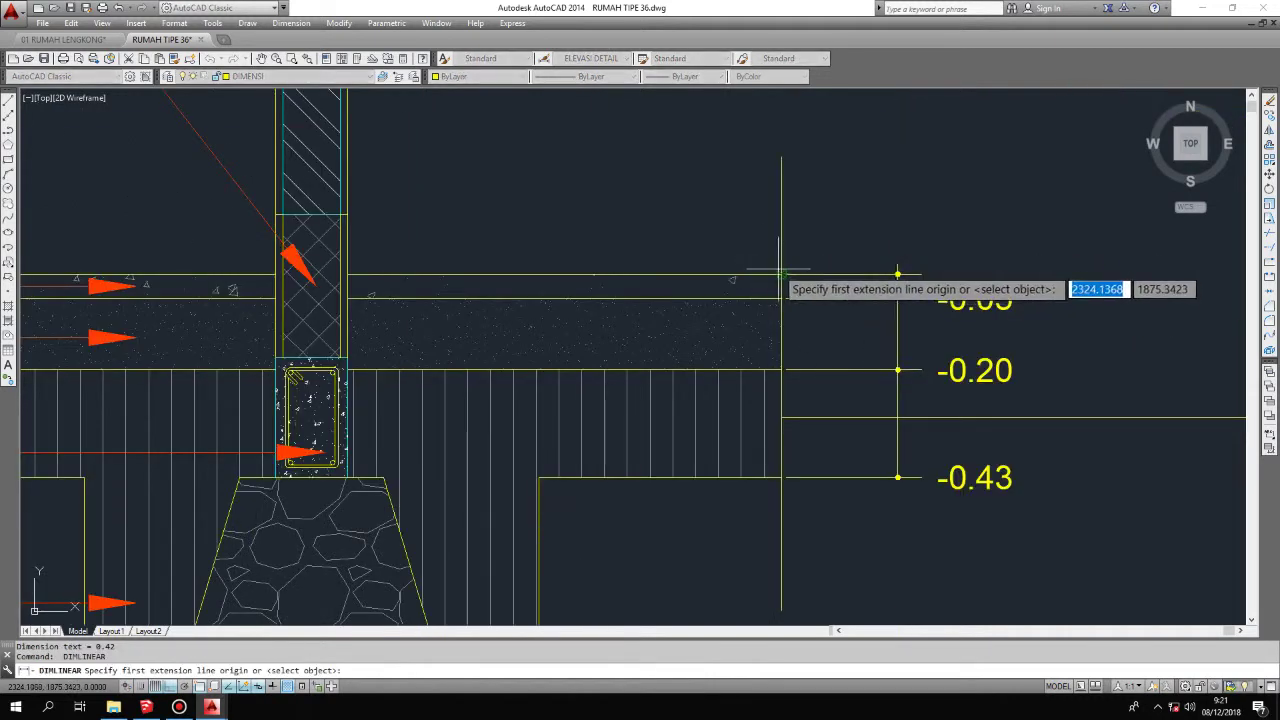
# Step: Dimension from the upper level line to the stone pad top, marking -1.18
pyautogui.scroll(5, 786, 272)
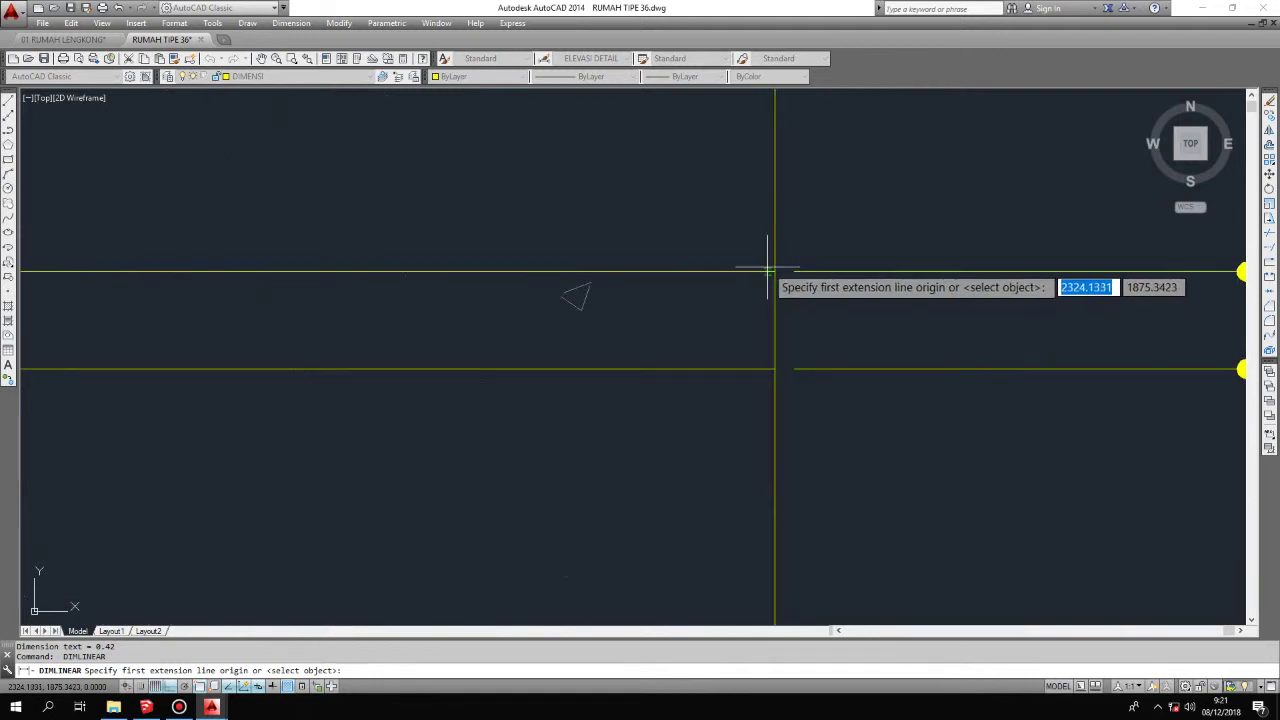
pyautogui.click(775, 270)
pyautogui.scroll(-5, 760, 268)
pyautogui.scroll(-2, 677, 351)
pyautogui.scroll(2, 640, 440)
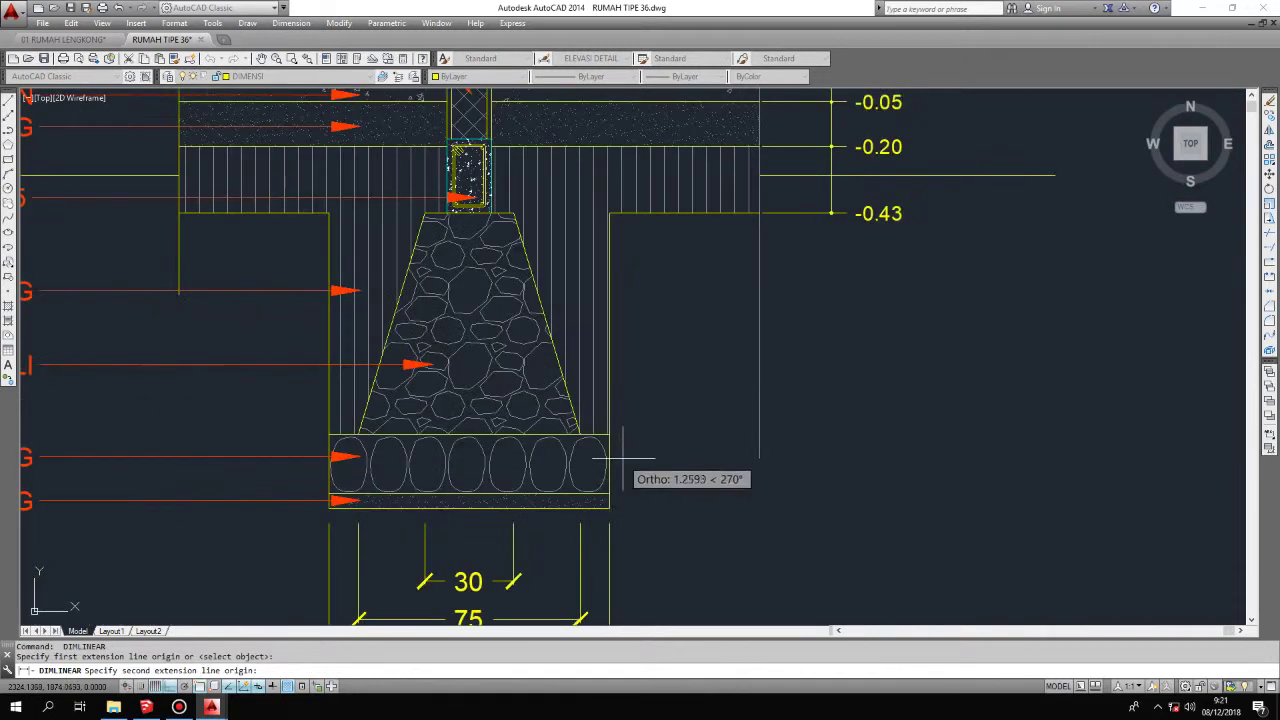
pyautogui.click(613, 431)
pyautogui.scroll(3, 870, 195)
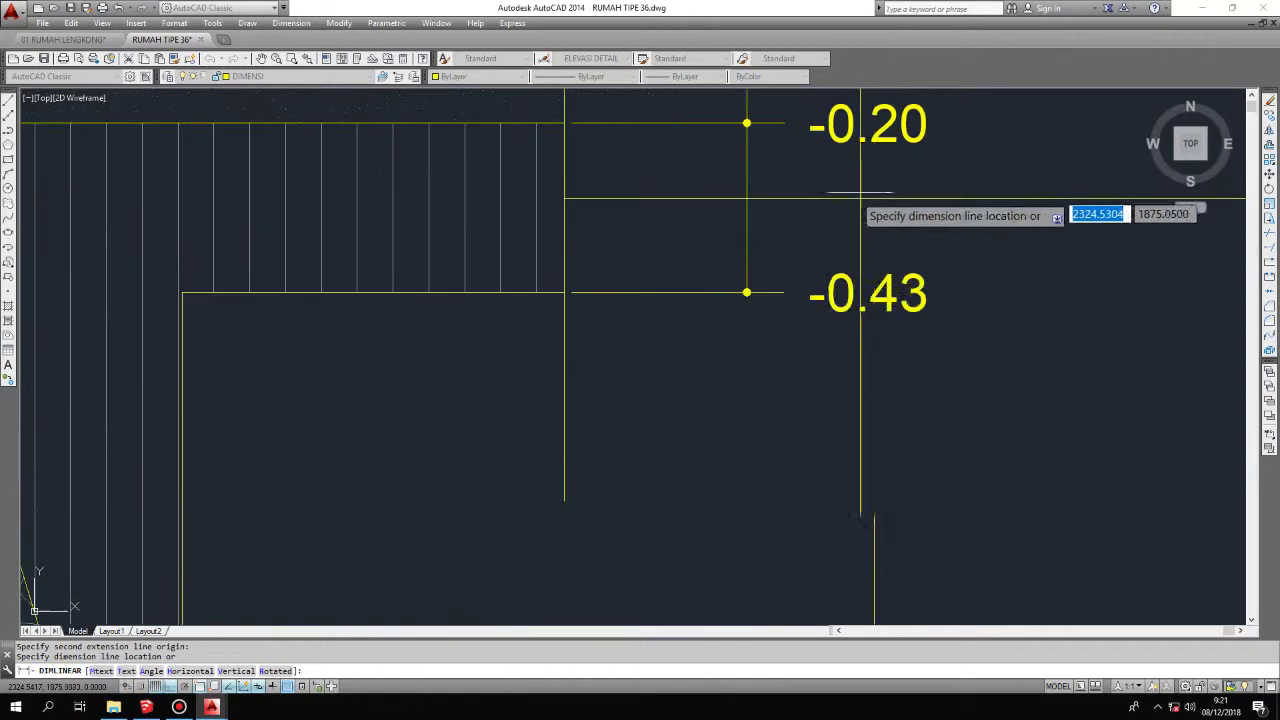
pyautogui.scroll(2, 746, 292)
pyautogui.scroll(2, 746, 291)
pyautogui.click(741, 290)
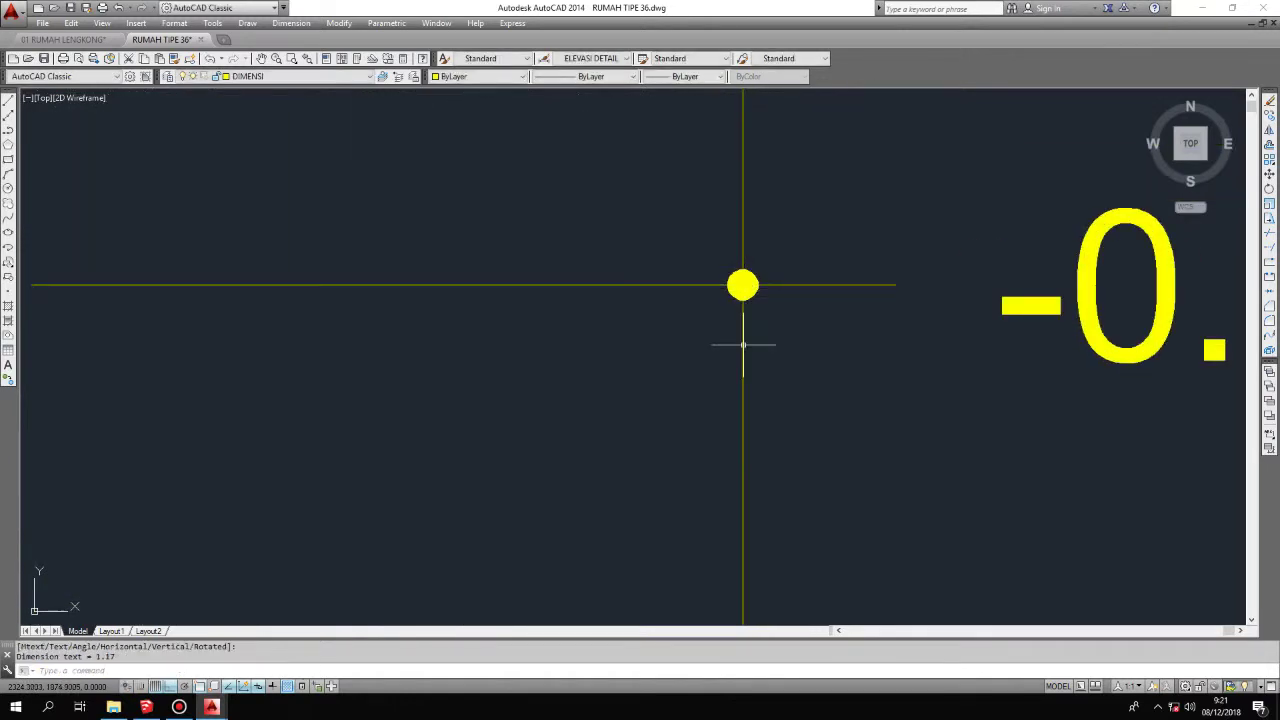
pyautogui.scroll(-5, 743, 300)
pyautogui.scroll(-5, 739, 283)
pyautogui.scroll(3, 680, 260)
pyautogui.scroll(2, 675, 258)
pyautogui.scroll(2, 672, 256)
# Step: Add the -1.38 level dimension down to the bottom of the stone pad
pyautogui.press('Return')
pyautogui.click(672, 256)
pyautogui.scroll(-5, 686, 360)
pyautogui.scroll(3, 686, 290)
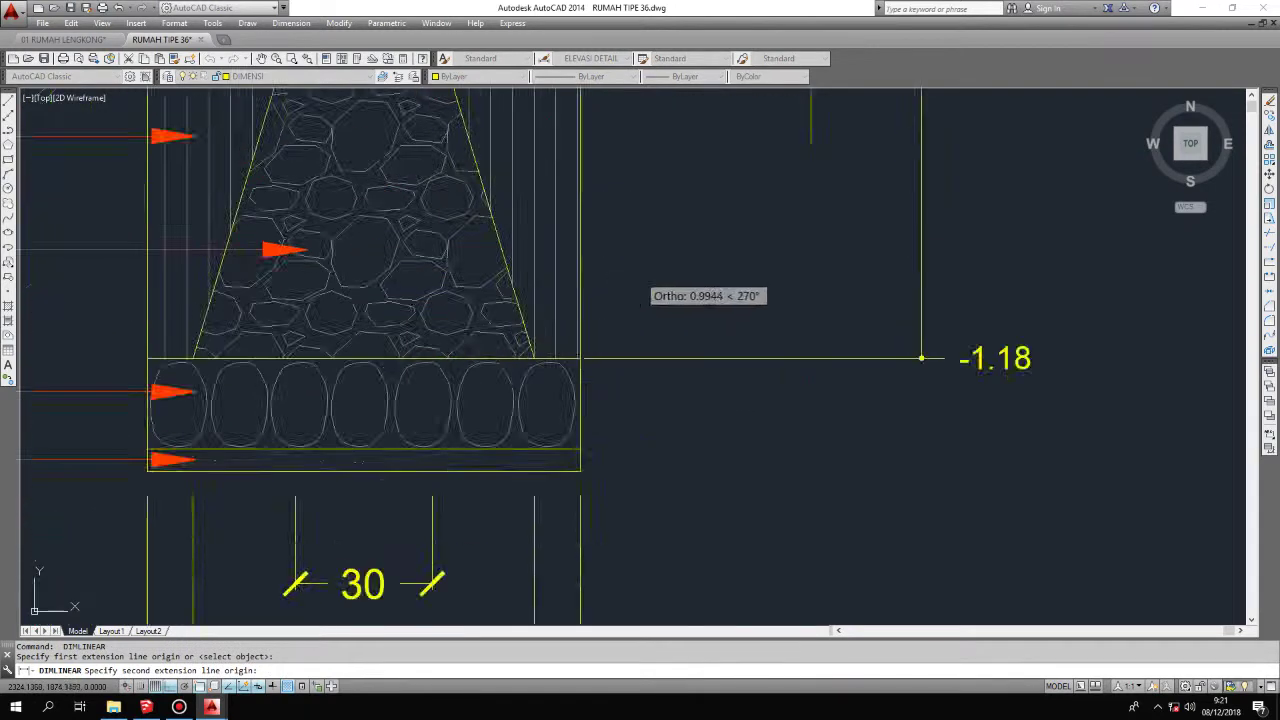
pyautogui.scroll(2, 560, 460)
pyautogui.click(545, 551)
pyautogui.scroll(-4, 545, 551)
pyautogui.scroll(3, 790, 510)
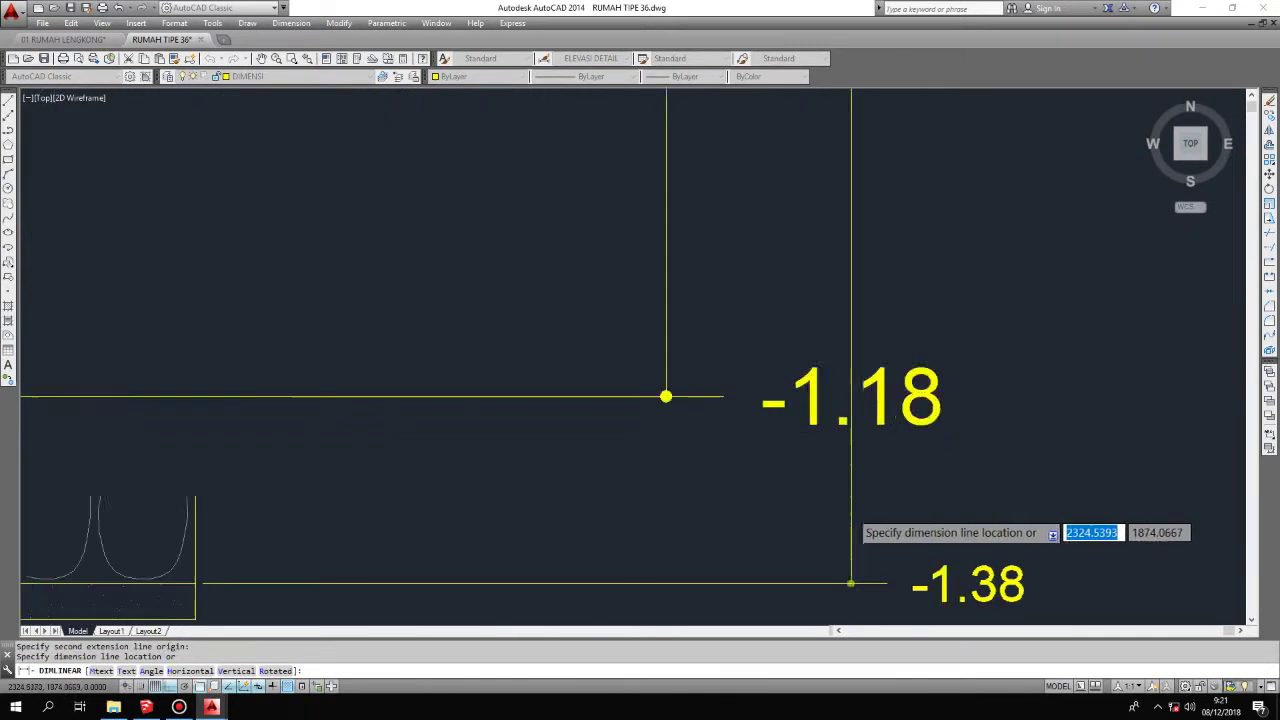
pyautogui.scroll(2, 685, 396)
pyautogui.click(592, 374)
pyautogui.scroll(-3, 592, 374)
pyautogui.scroll(2, 680, 465)
pyautogui.scroll(2, 586, 200)
pyautogui.scroll(3, 543, 129)
# Step: Add the -1.43 level dimension down to the bottom of the sand bed
pyautogui.press('Return')
pyautogui.click(545, 135)
pyautogui.scroll(-3, 545, 135)
pyautogui.scroll(3, 517, 286)
pyautogui.scroll(1, 414, 420)
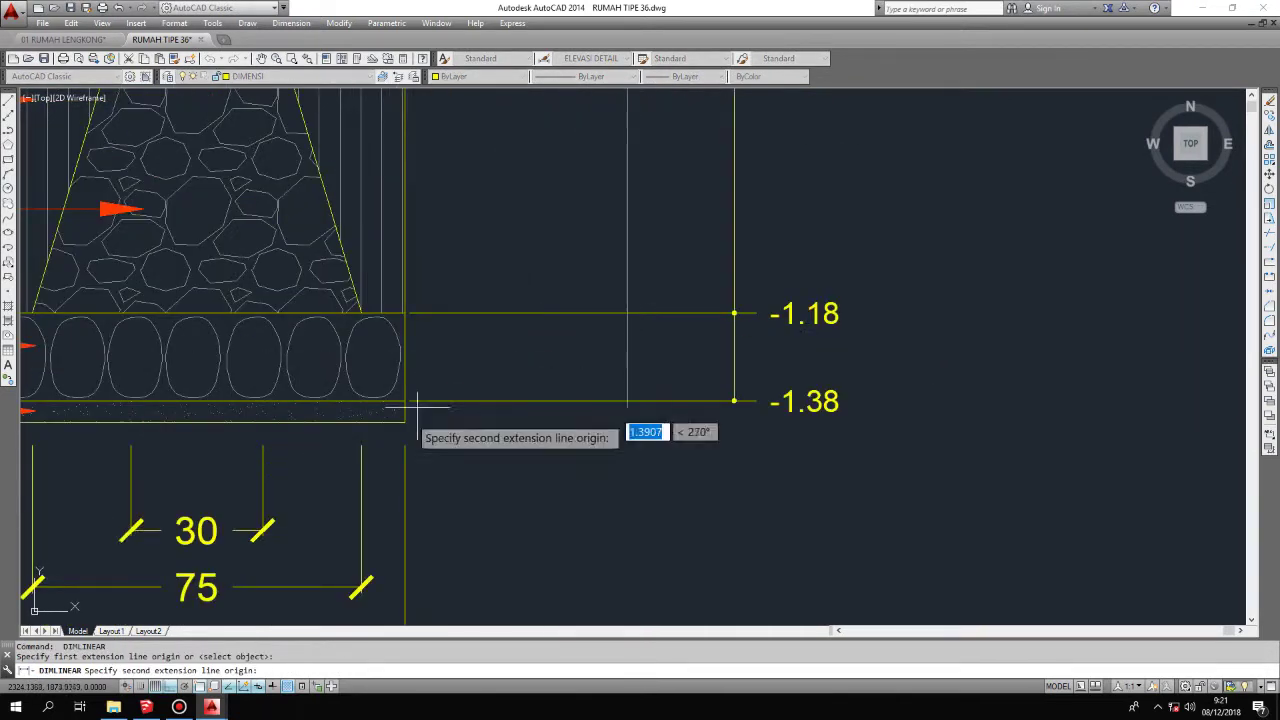
pyautogui.click(405, 413)
pyautogui.scroll(4, 694, 434)
pyautogui.scroll(2, 837, 349)
pyautogui.scroll(4, 847, 301)
pyautogui.click(847, 301)
pyautogui.scroll(-4, 848, 300)
pyautogui.scroll(-2, 857, 366)
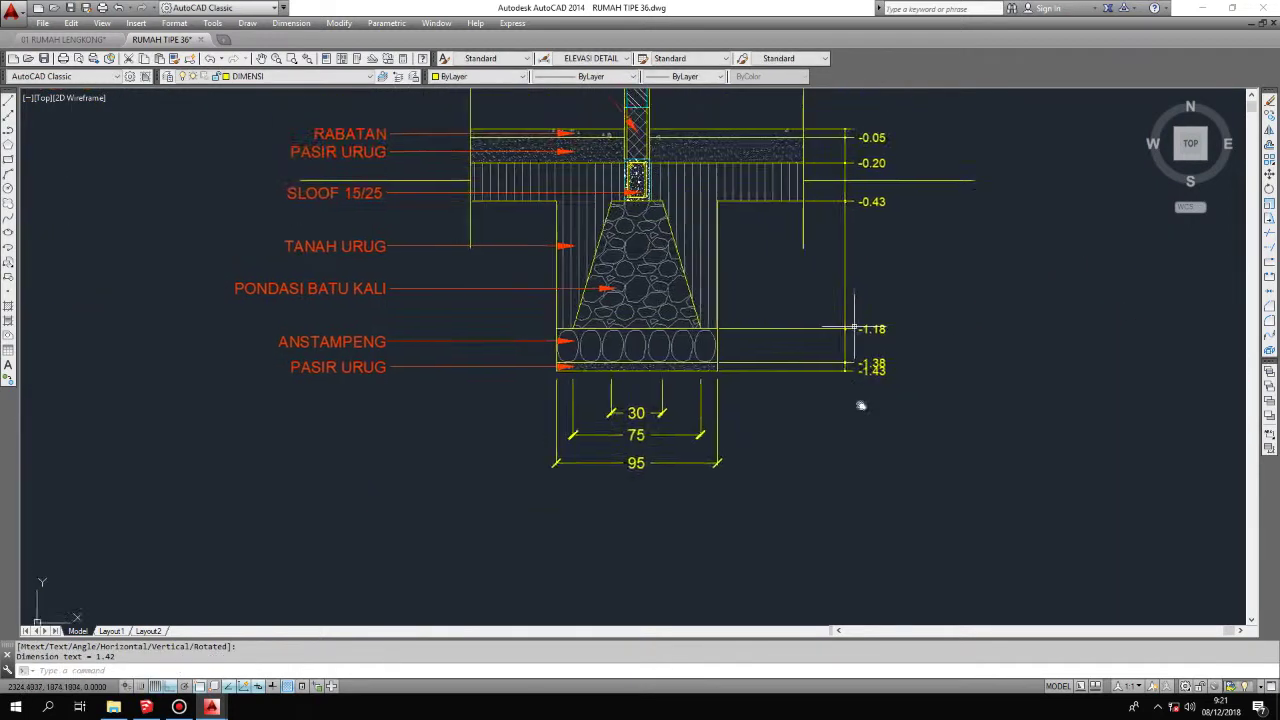
pyautogui.moveTo(794, 254); pyautogui.dragTo(840, 352, button='middle')
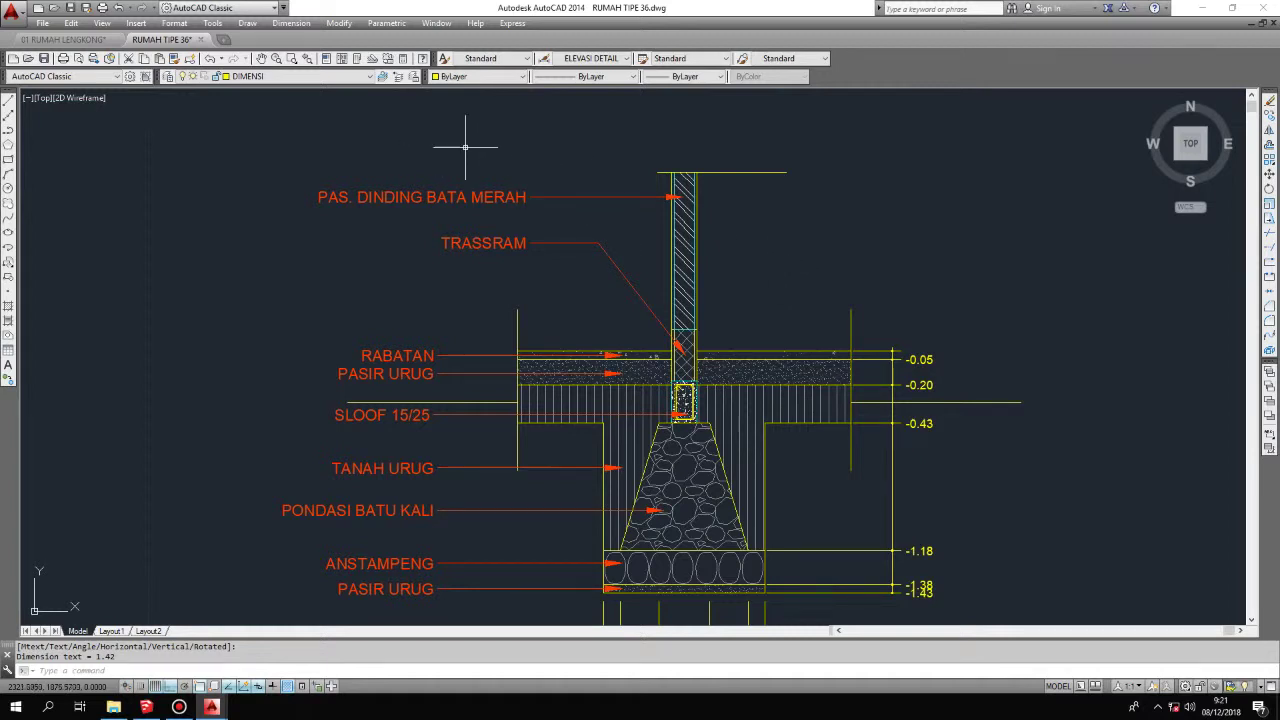
# Step: Make TEKS the current layer and write the two-line text 'LANTAI' / '±0.00' above the footing
pyautogui.click(300, 77)
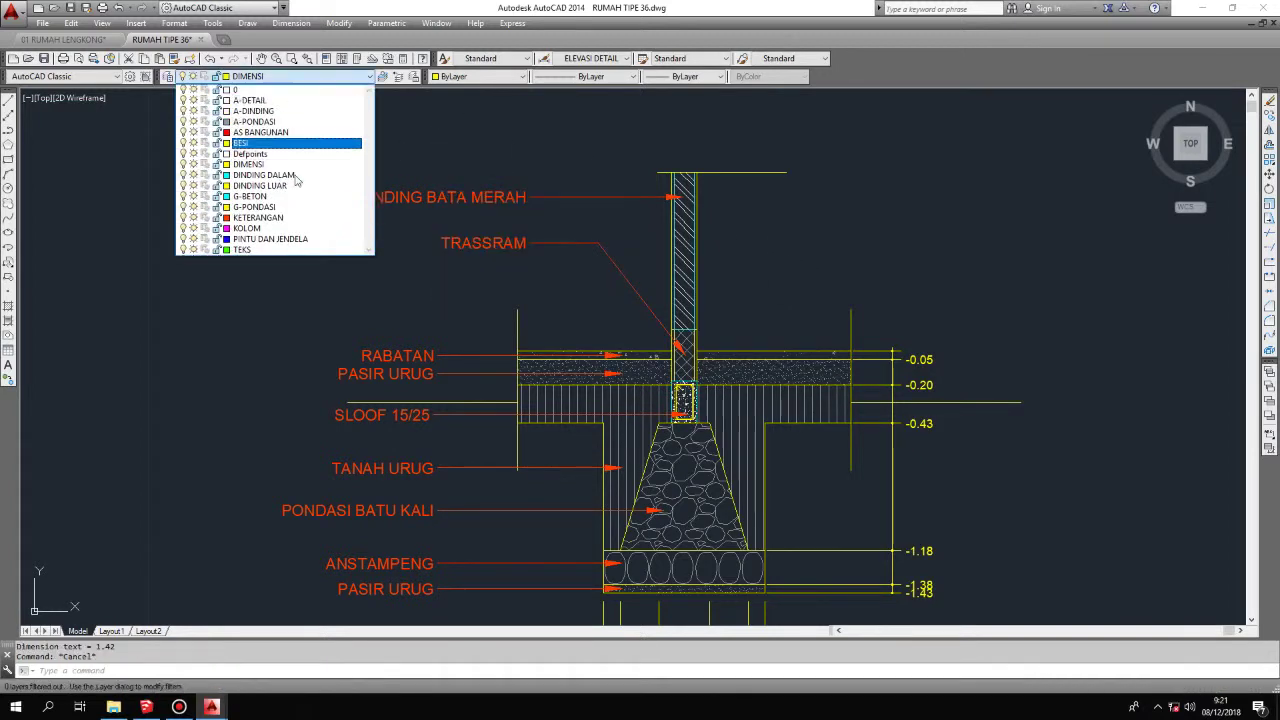
pyautogui.click(289, 245)
pyautogui.write('t')
pyautogui.press('Return')
pyautogui.click(736, 272)
pyautogui.click(815, 340)
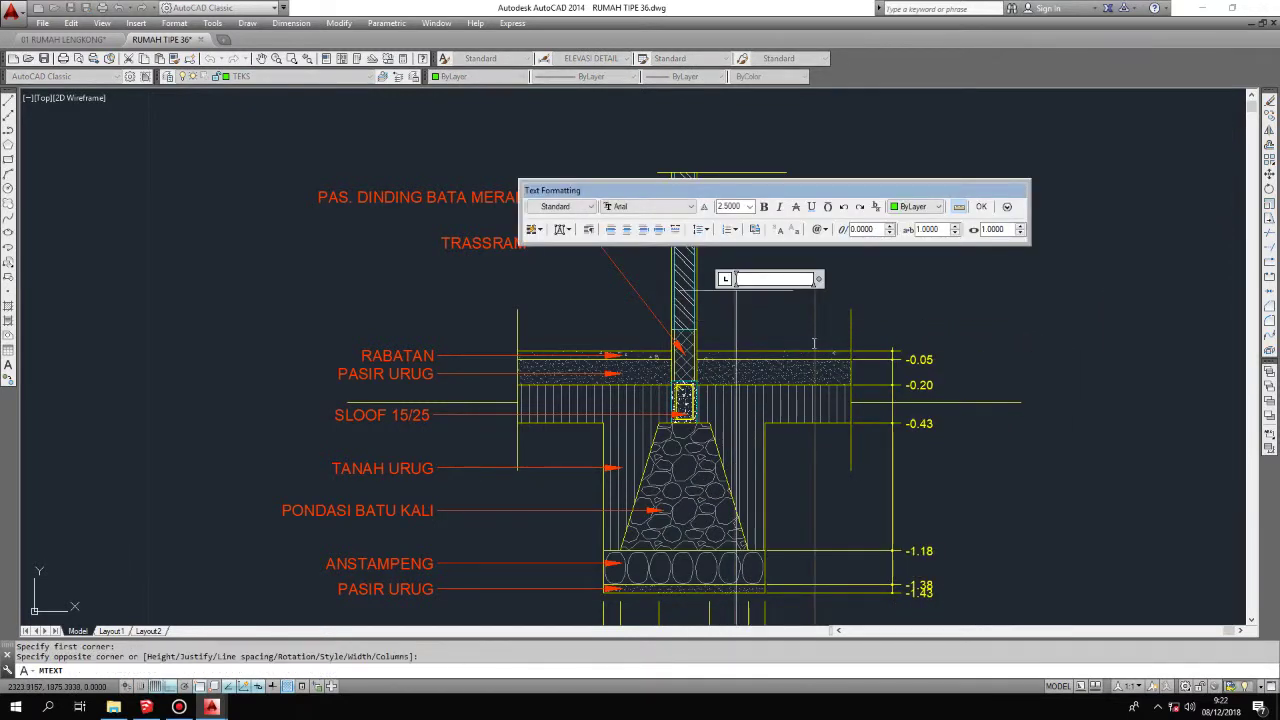
pyautogui.write('LANTAI')
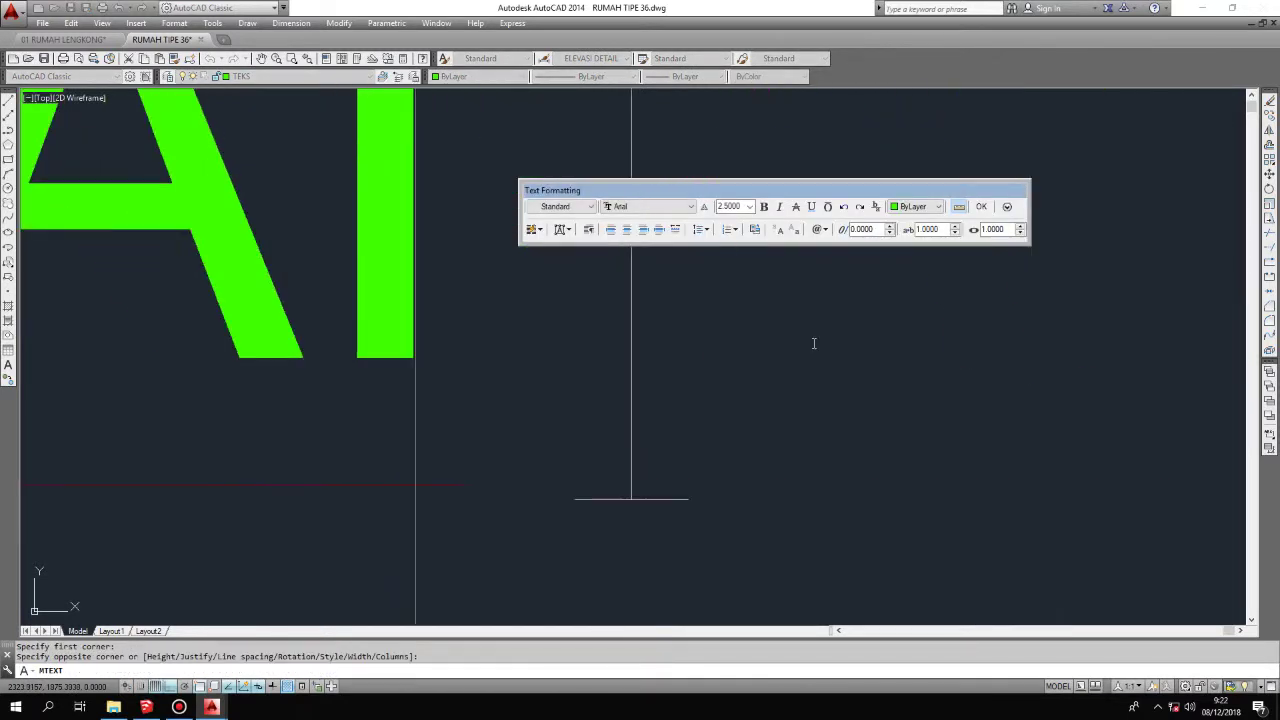
pyautogui.press('Return')
pyautogui.write('%%p')
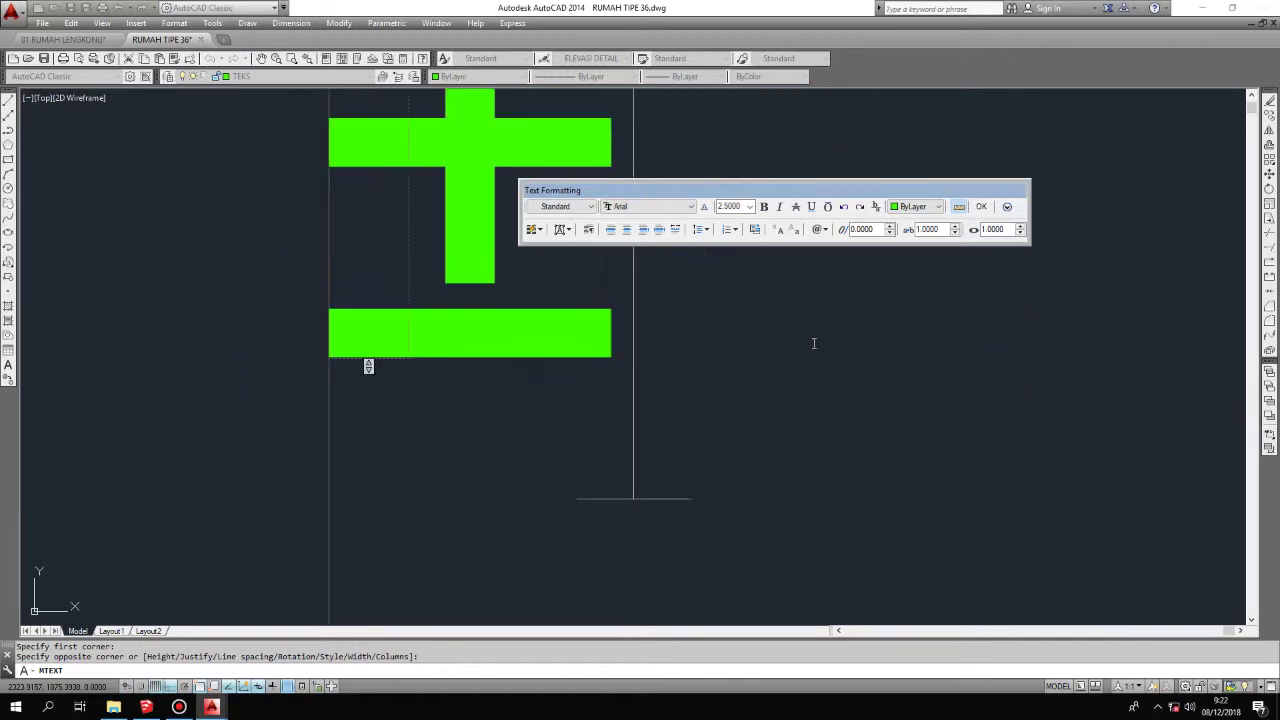
pyautogui.write('0.00')
pyautogui.scroll(-5, 814, 340)
pyautogui.scroll(-3, 814, 340)
pyautogui.click(742, 288)
pyautogui.click(742, 288)
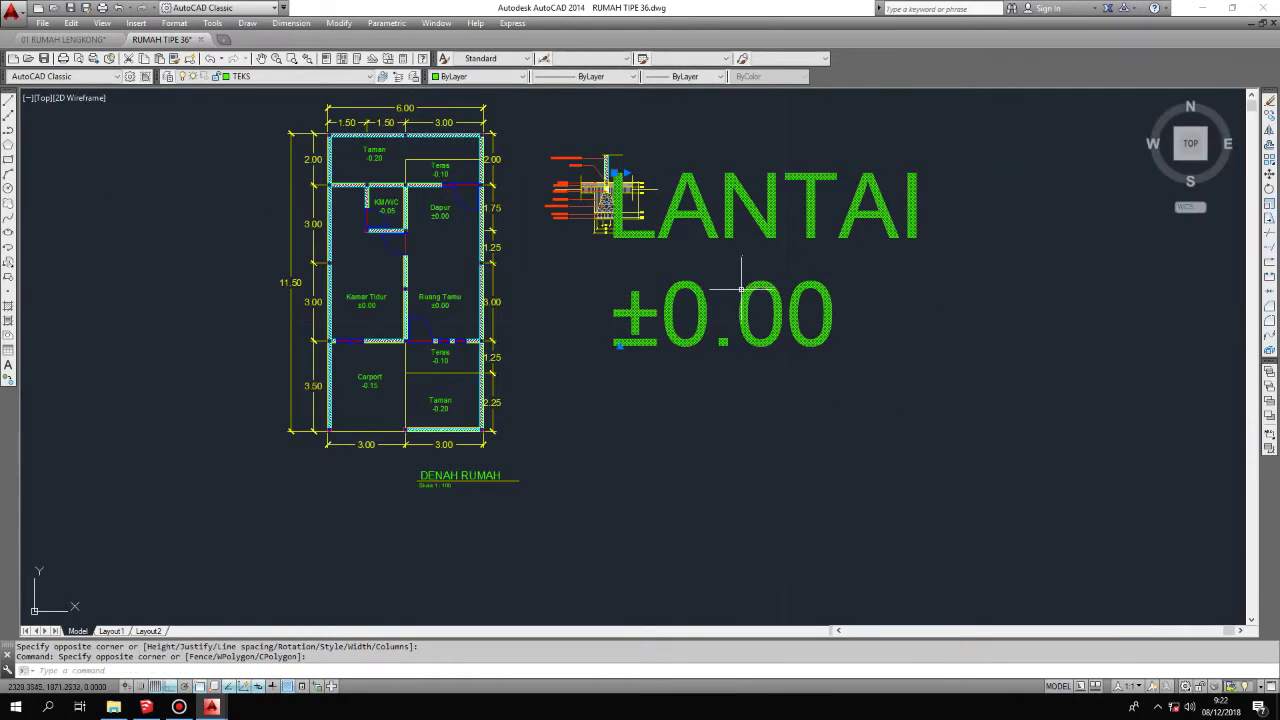
# Step: Reduce the text height of the LANTAI ±0.00 label
pyautogui.doubleClick(741, 289)
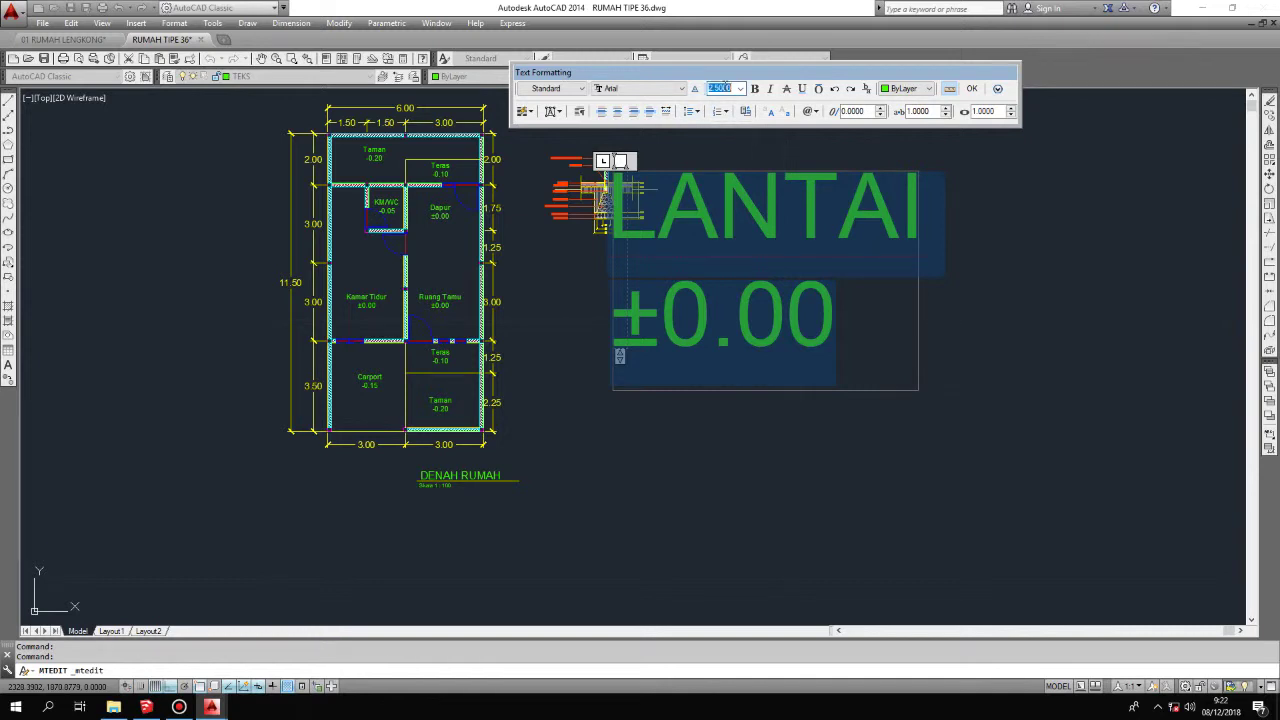
pyautogui.press('Return')
pyautogui.click(971, 88)
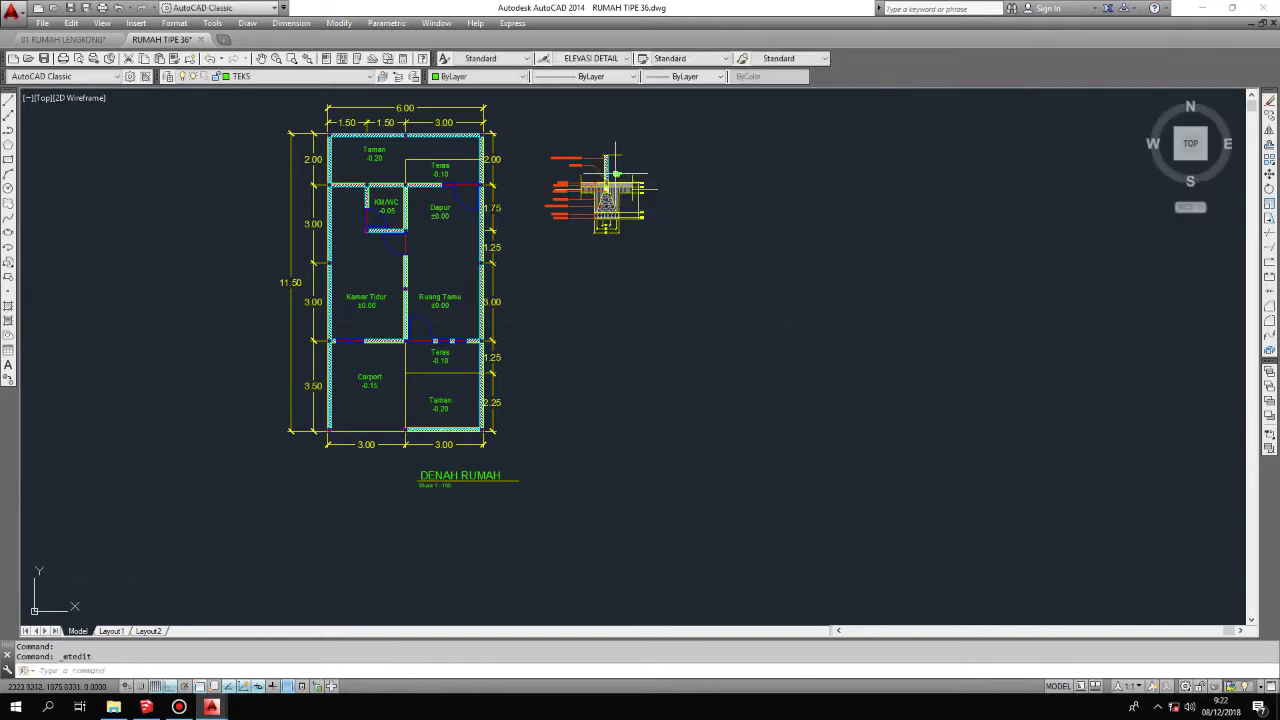
pyautogui.scroll(5, 620, 205)
pyautogui.doubleClick(663, 185)
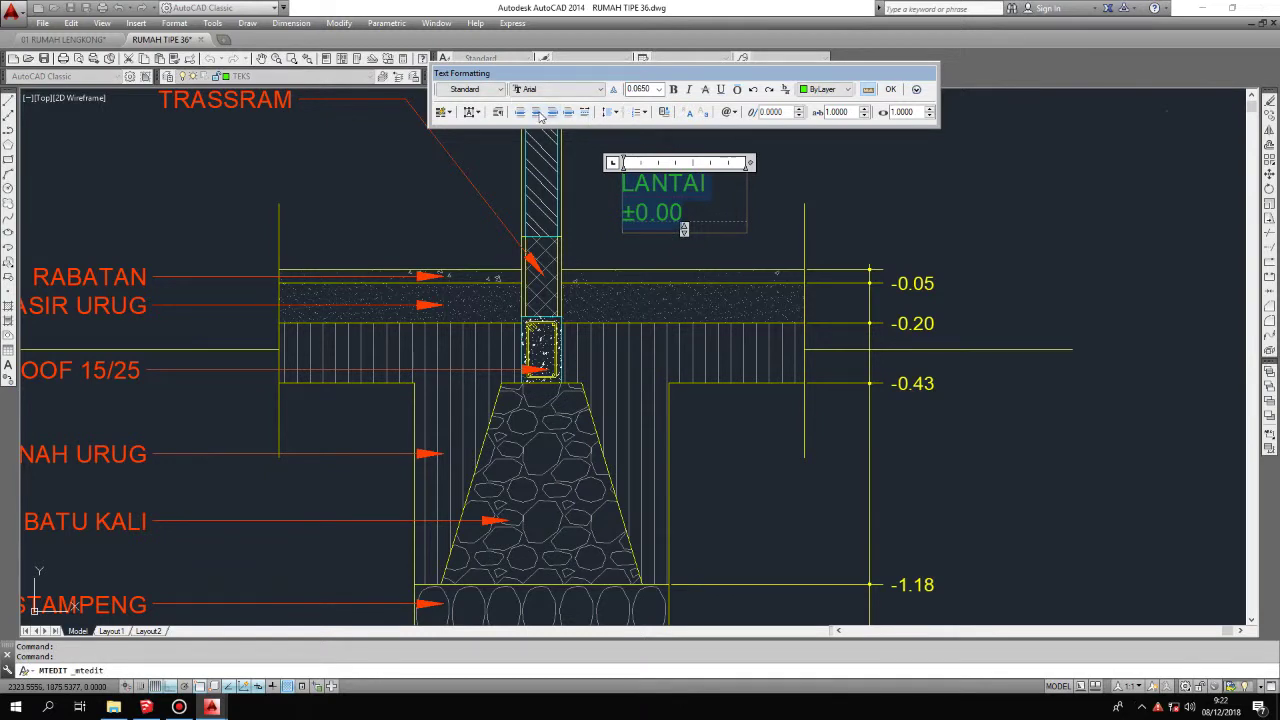
# Step: Draw the level marker's horizontal top edge above the floor line
pyautogui.click(625, 235)
pyautogui.scroll(2, 630, 228)
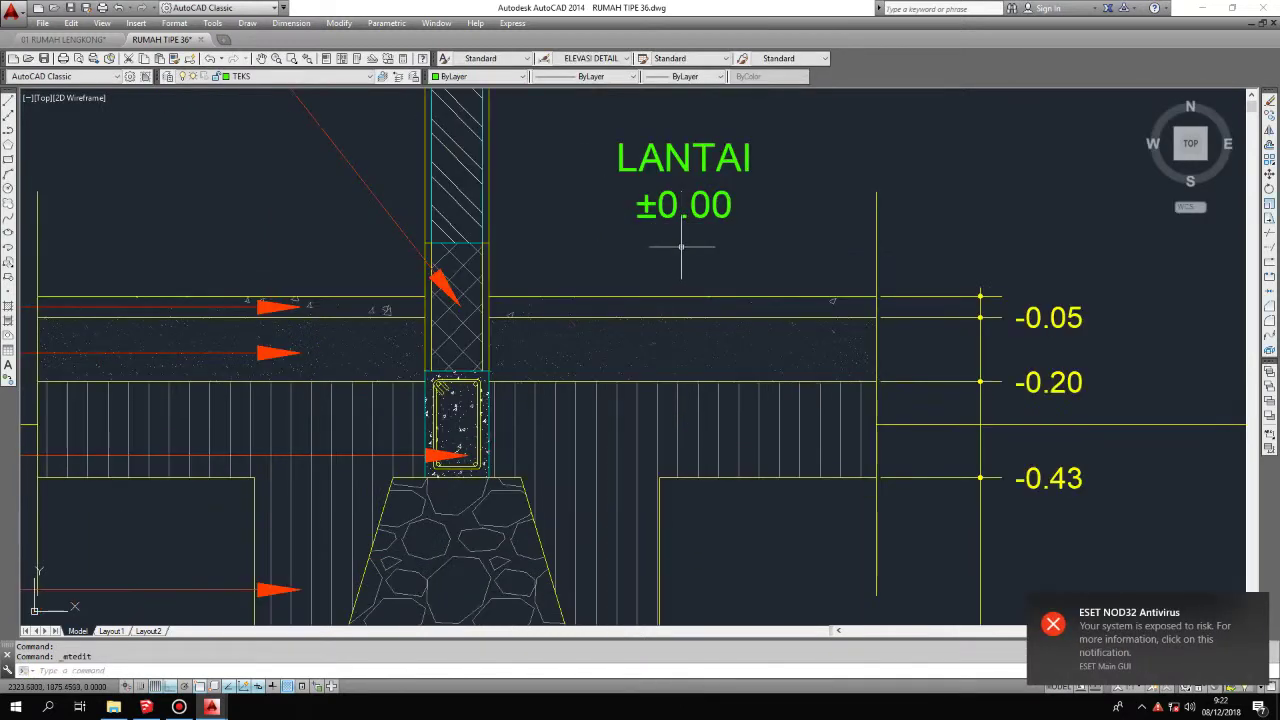
pyautogui.write('l')
pyautogui.press('Return')
pyautogui.scroll(3, 675, 262)
pyautogui.click(666, 280)
pyautogui.click(749, 280)
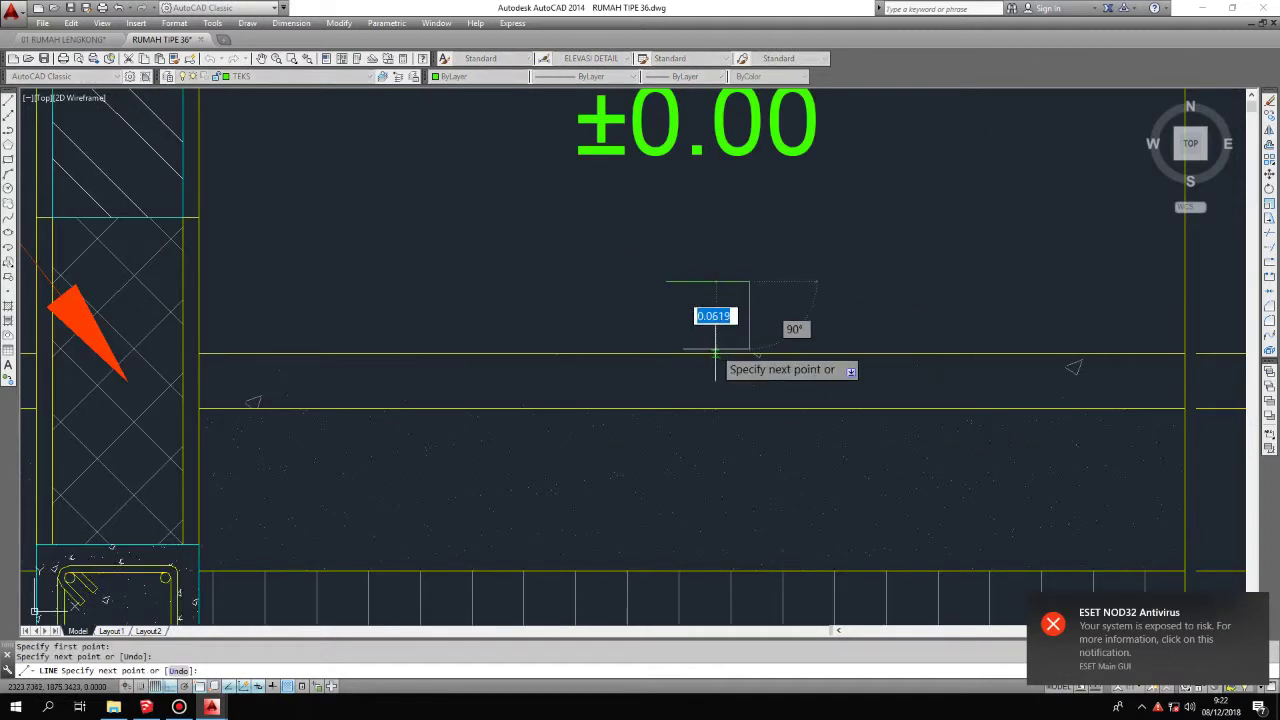
pyautogui.press('F8')
pyautogui.press('Escape')
# Step: Complete the level triangle with a line down to the floor and a diagonal back
pyautogui.write('l')
pyautogui.press('Return')
pyautogui.click(708, 281)
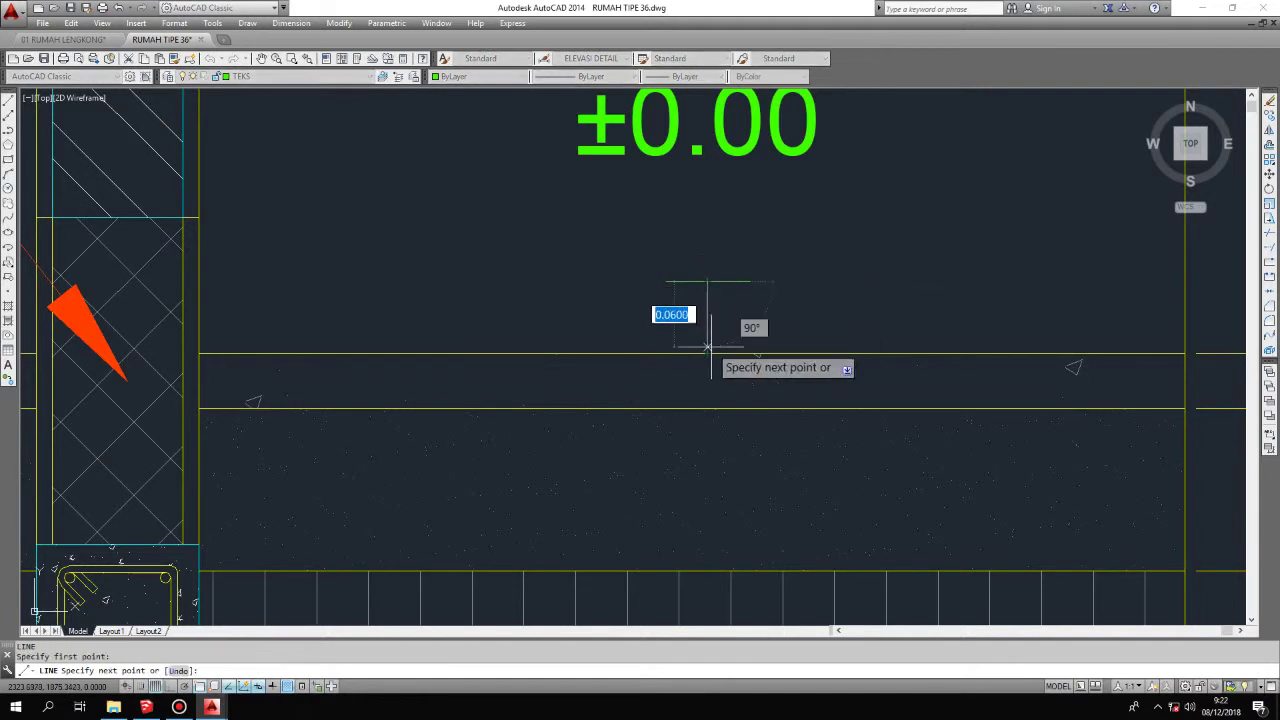
pyautogui.click(708, 352)
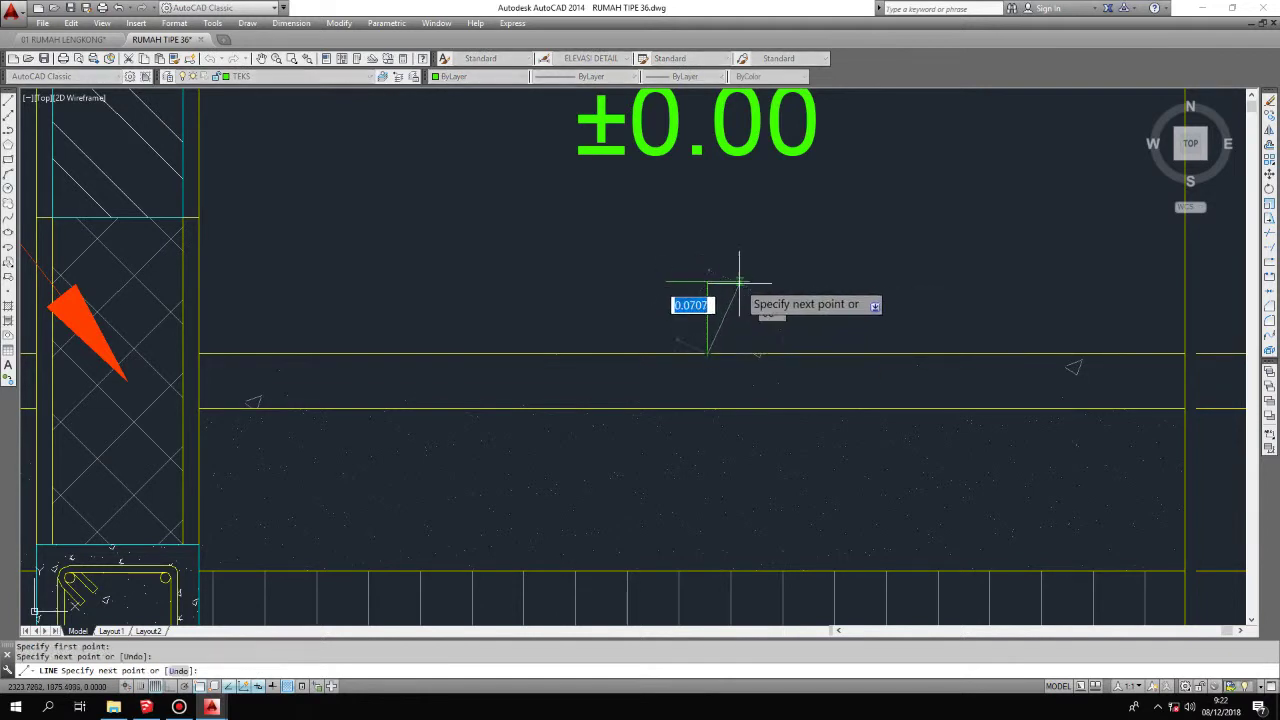
pyautogui.click(749, 281)
pyautogui.press('Return')
pyautogui.press('Return')
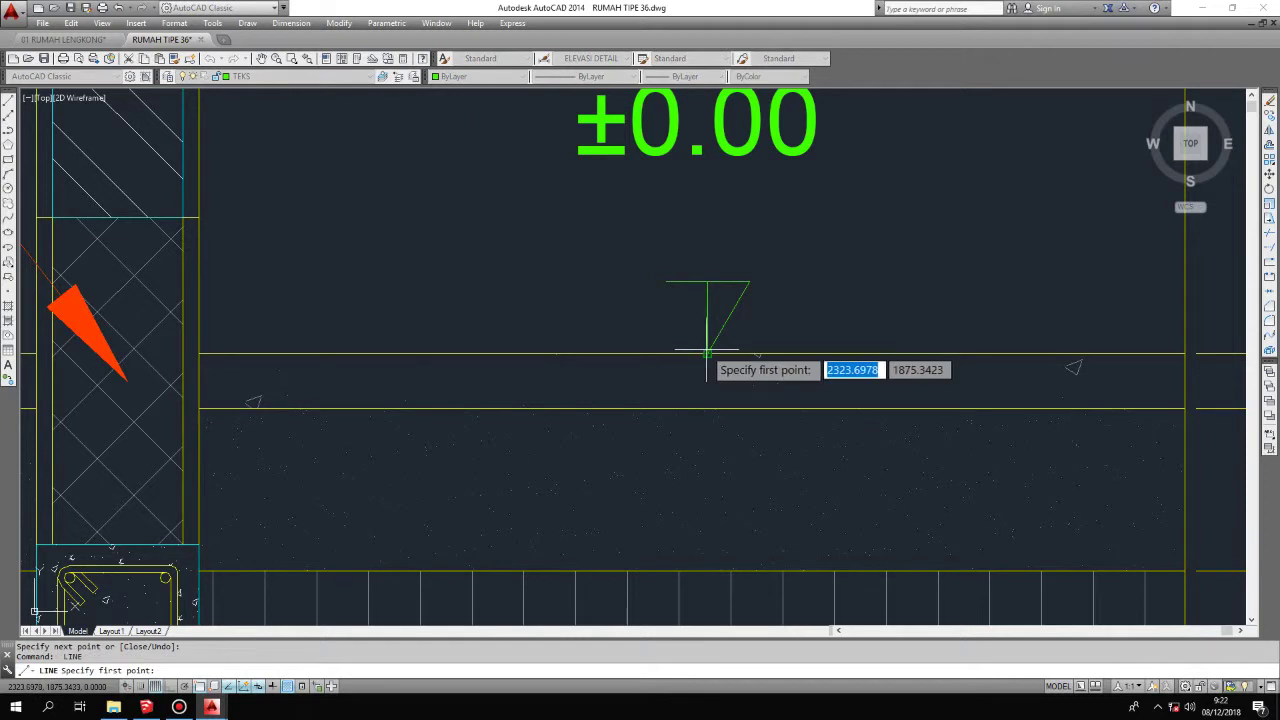
pyautogui.press('Escape')
# Step: Move the LANTAI ±0.00 label to sit just above the level triangle
pyautogui.scroll(-2, 722, 455)
pyautogui.click(791, 288)
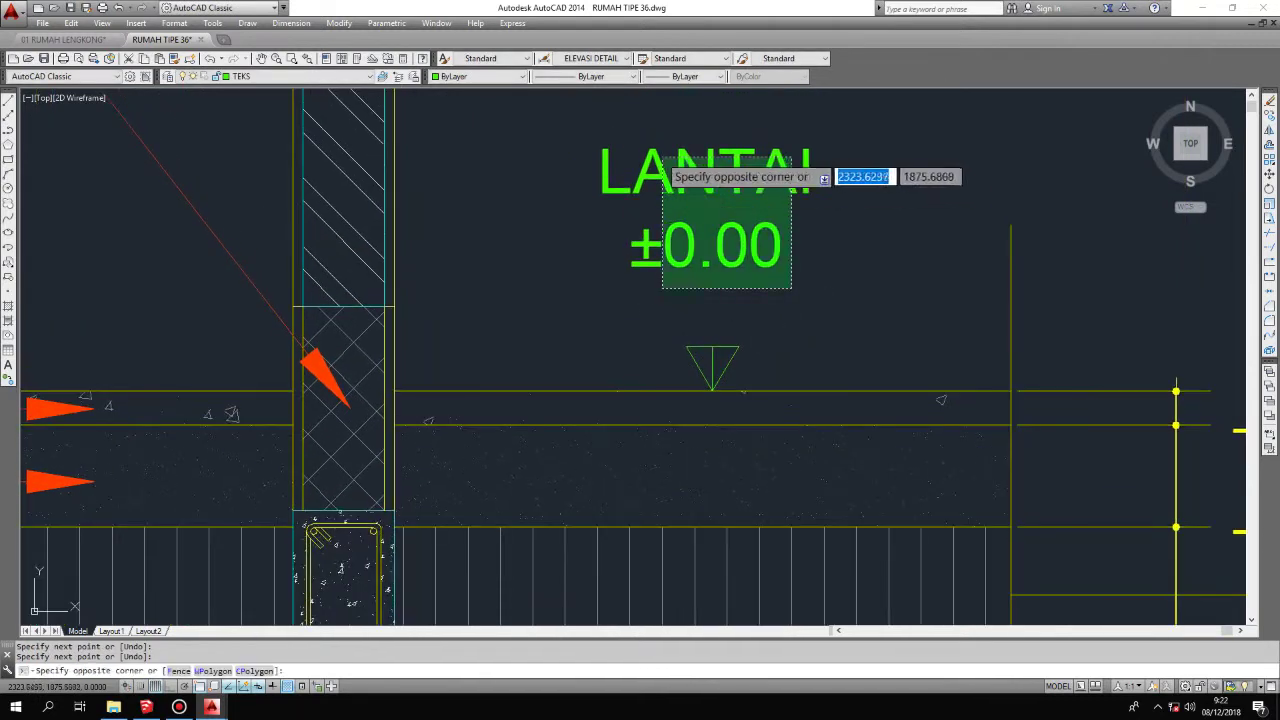
pyautogui.click(662, 157)
pyautogui.scroll(1, 743, 251)
pyautogui.press('m')
pyautogui.press('Return')
pyautogui.click(860, 145)
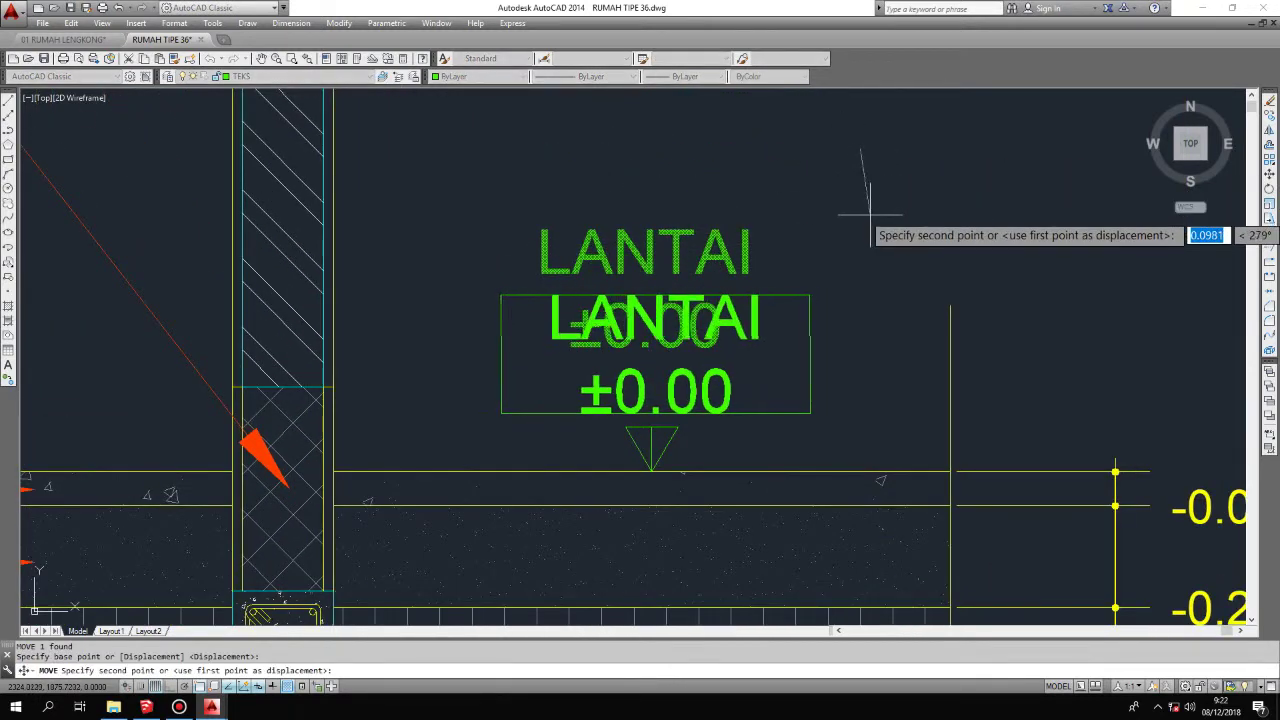
pyautogui.click(870, 213)
# Step: Copy the LANTAI label with CO, picking a base point for a copy below the detail
pyautogui.scroll(-3, 829, 257)
pyautogui.moveTo(716, 370); pyautogui.dragTo(718, 283, button='middle')
pyautogui.scroll(-3, 712, 283)
pyautogui.scroll(1, 700, 275)
pyautogui.scroll(1, 690, 273)
pyautogui.scroll(1, 679, 272)
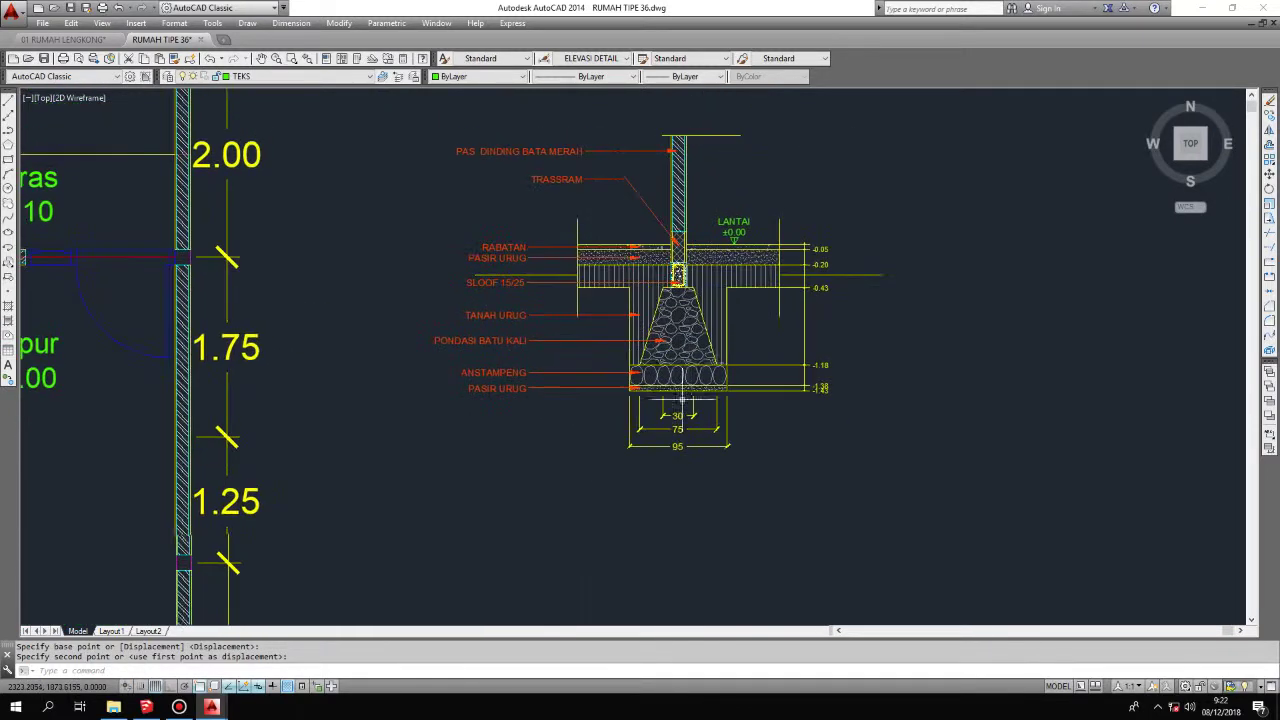
pyautogui.scroll(3, 727, 238)
pyautogui.click(727, 205)
pyautogui.write('co')
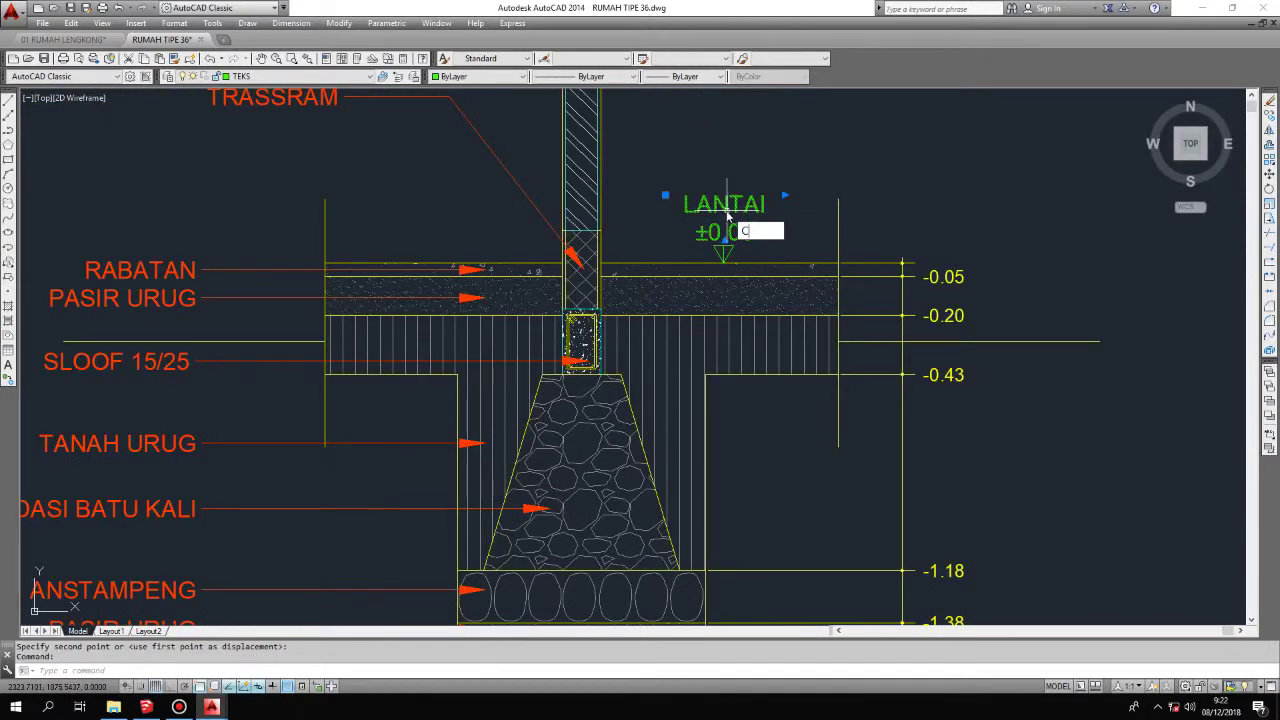
pyautogui.press('Return')
pyautogui.scroll(-3, 728, 212)
pyautogui.click(870, 236)
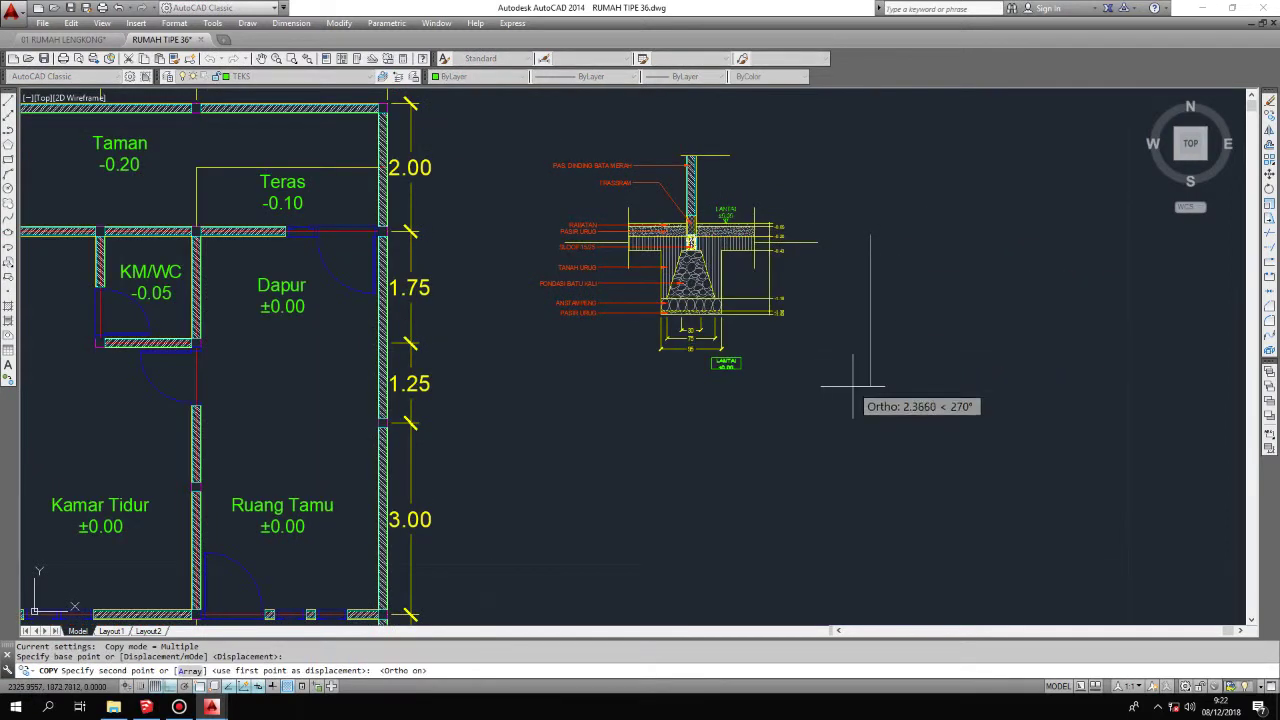
# Step: Set the copied label's text height to .08
pyautogui.press('Escape')
pyautogui.scroll(2, 674, 331)
pyautogui.scroll(1, 674, 331)
pyautogui.doubleClick(757, 358)
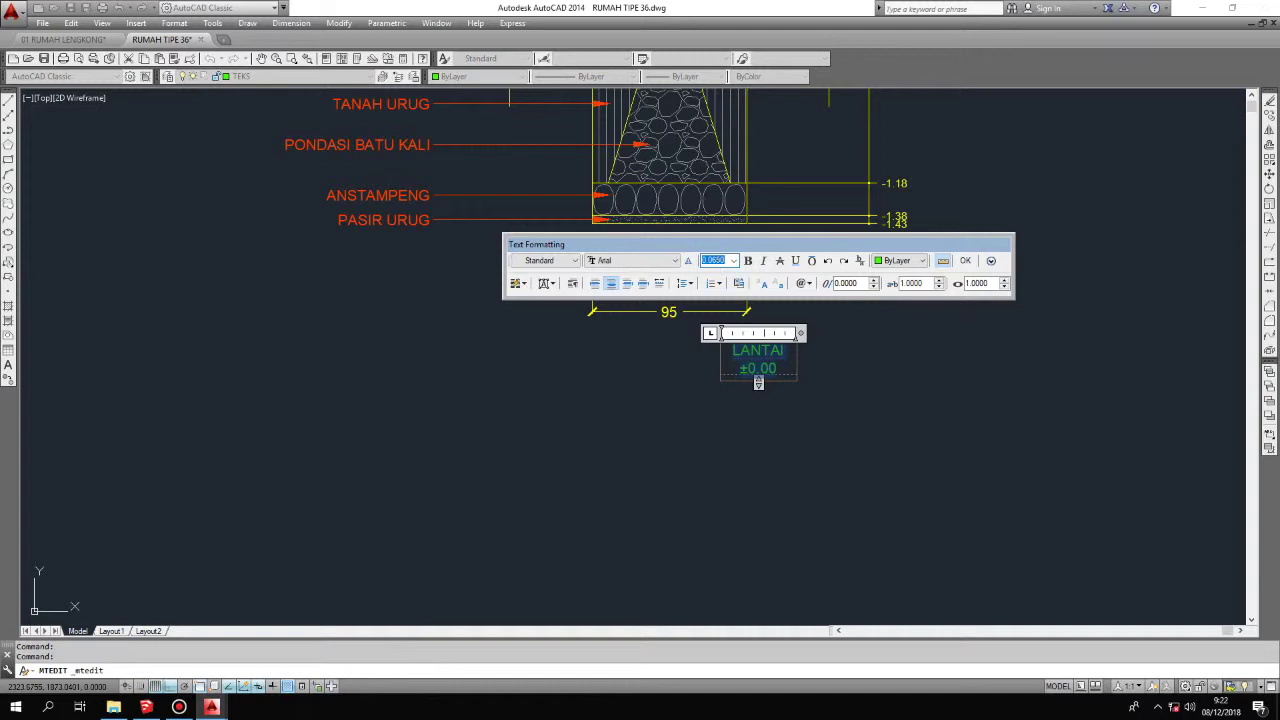
pyautogui.write('0.08')
pyautogui.press('Return')
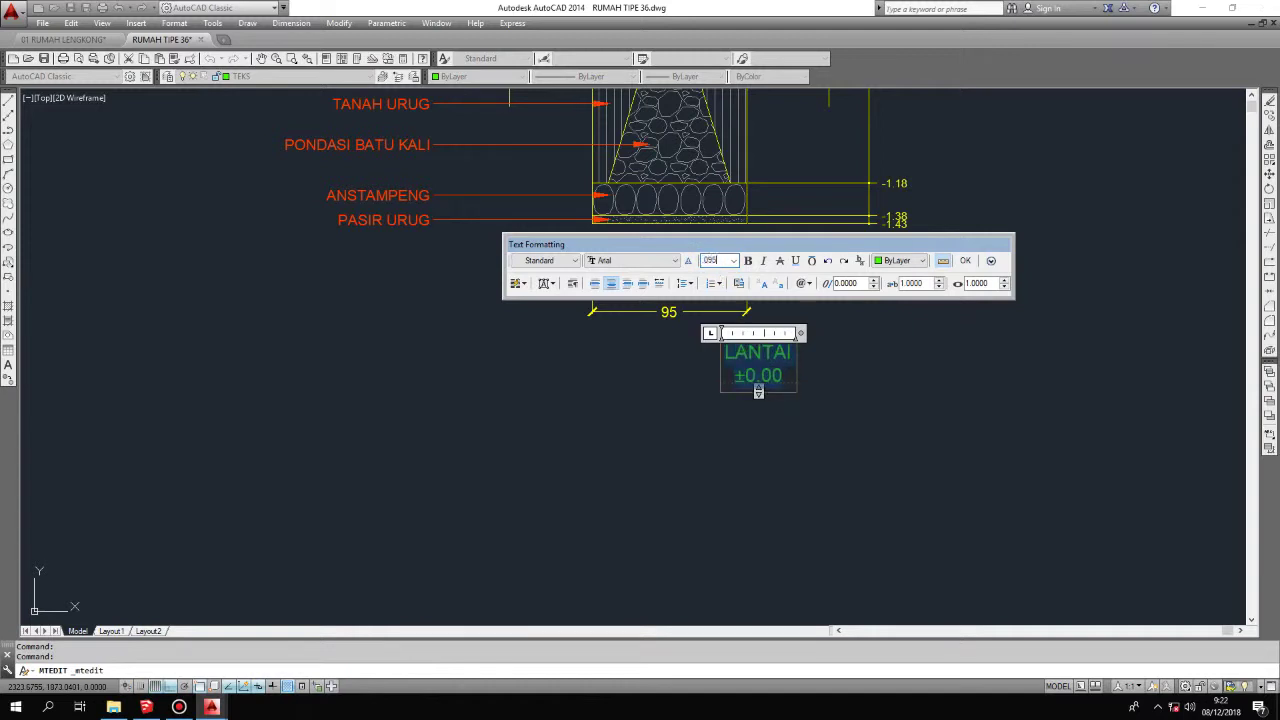
pyautogui.press('Return')
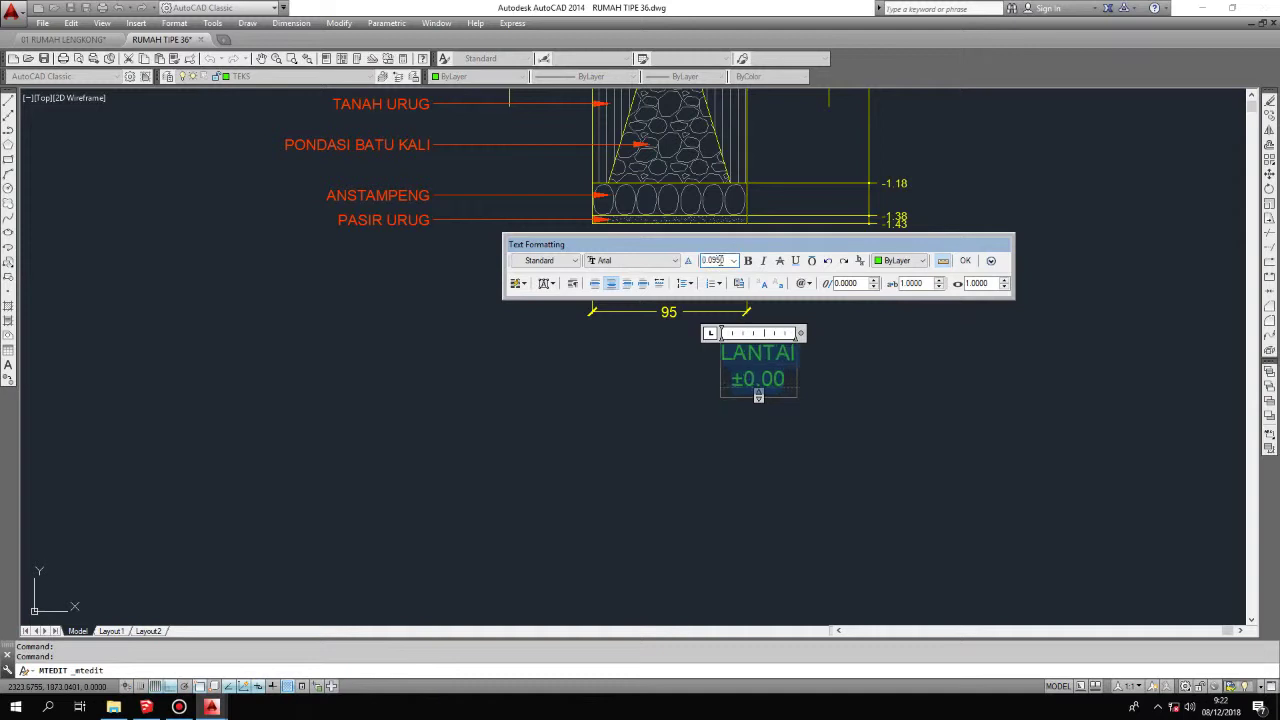
pyautogui.click(965, 260)
# Step: Retype the copy as 'DETAIL PONDASI BATU KALI' and widen its column to one line
pyautogui.doubleClick(772, 358)
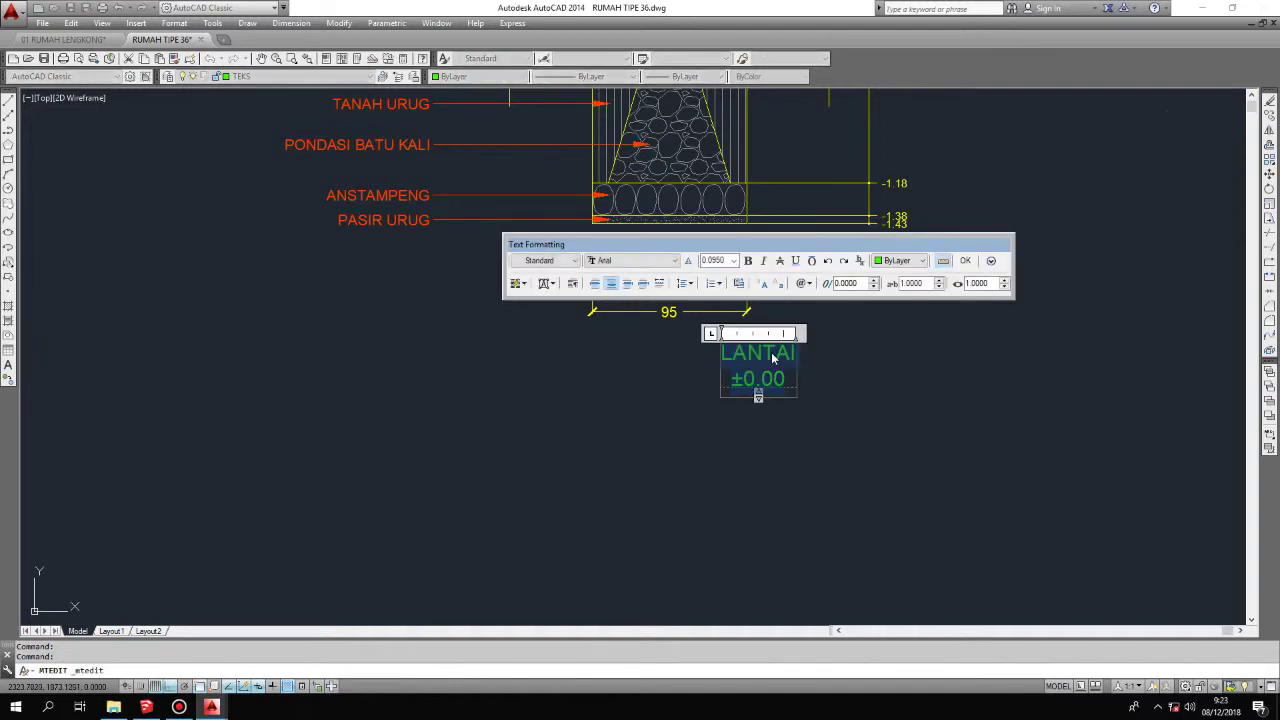
pyautogui.write('DETAIL')
pyautogui.press('Return')
pyautogui.write('PO')
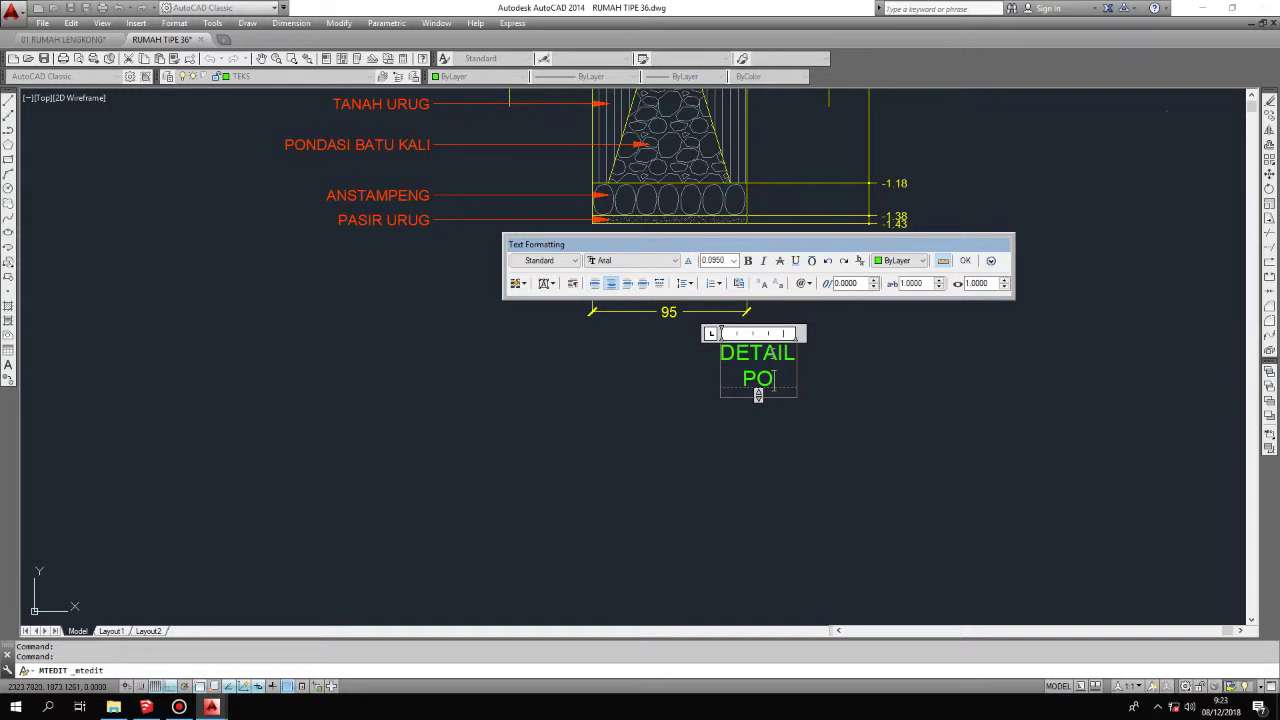
pyautogui.write('NDASI')
pyautogui.press('Return')
pyautogui.write('BATU KA')
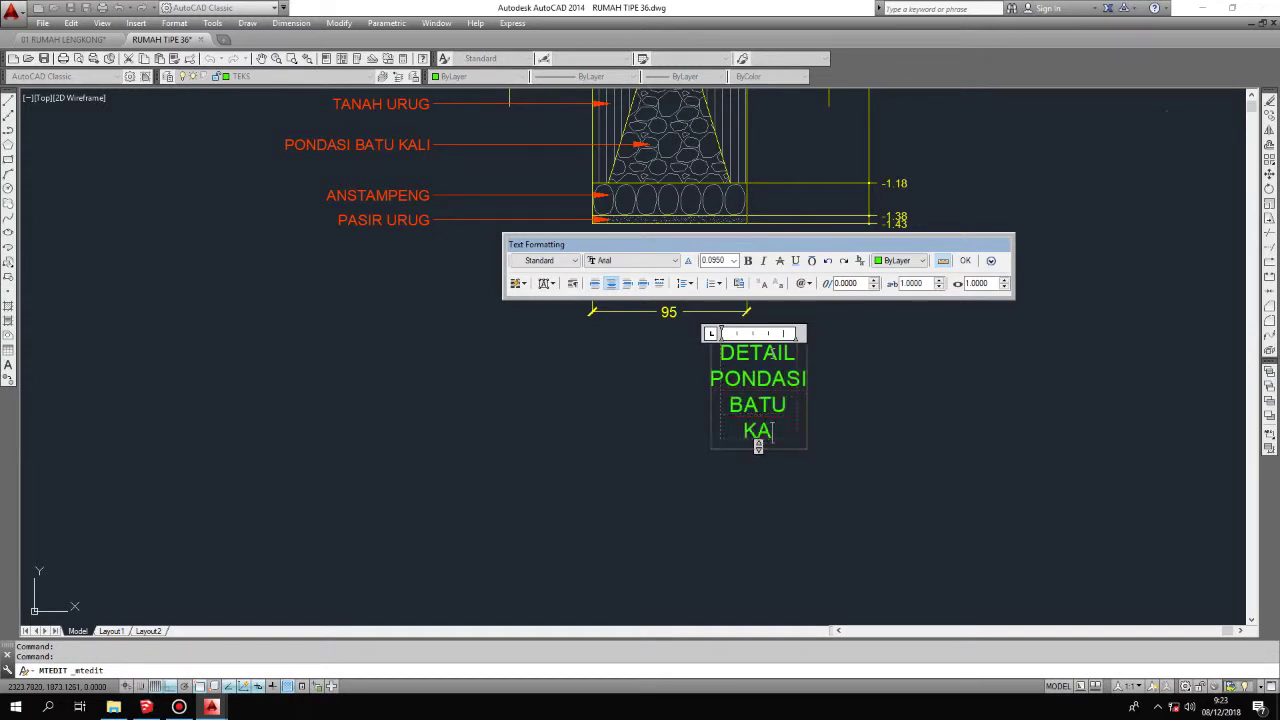
pyautogui.moveTo(797, 333)
pyautogui.mouseDown()
pyautogui.moveTo(1026, 353)
pyautogui.moveTo(1080, 333)
pyautogui.mouseUp()
pyautogui.click(971, 371)
# Step: Move the title so it sits centred under the detail
pyautogui.press('m')
pyautogui.press('Return')
pyautogui.click(943, 445)
pyautogui.click(822, 421)
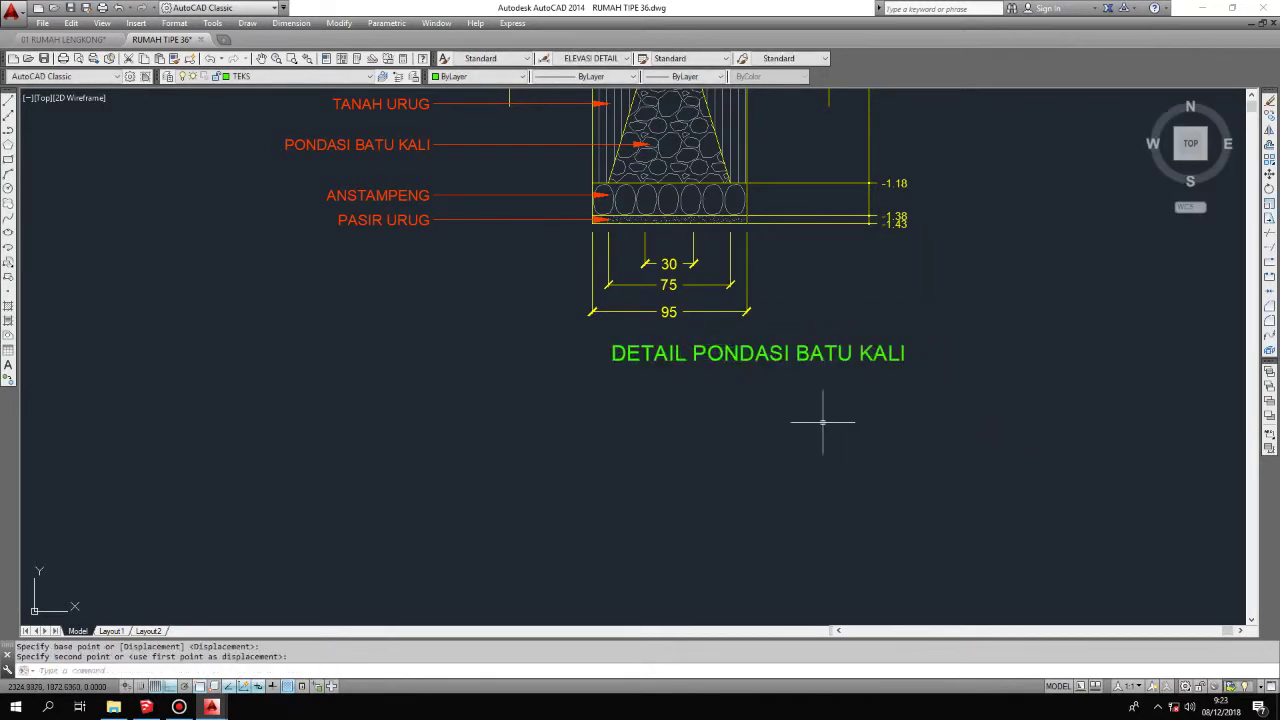
# Step: Draw a line underlining the DETAIL PONDASI BATU KALI title
pyautogui.moveTo(800, 370)
pyautogui.mouseDown()
pyautogui.moveTo(745, 345)
pyautogui.moveTo(777, 397)
pyautogui.mouseUp()
pyautogui.write('l')
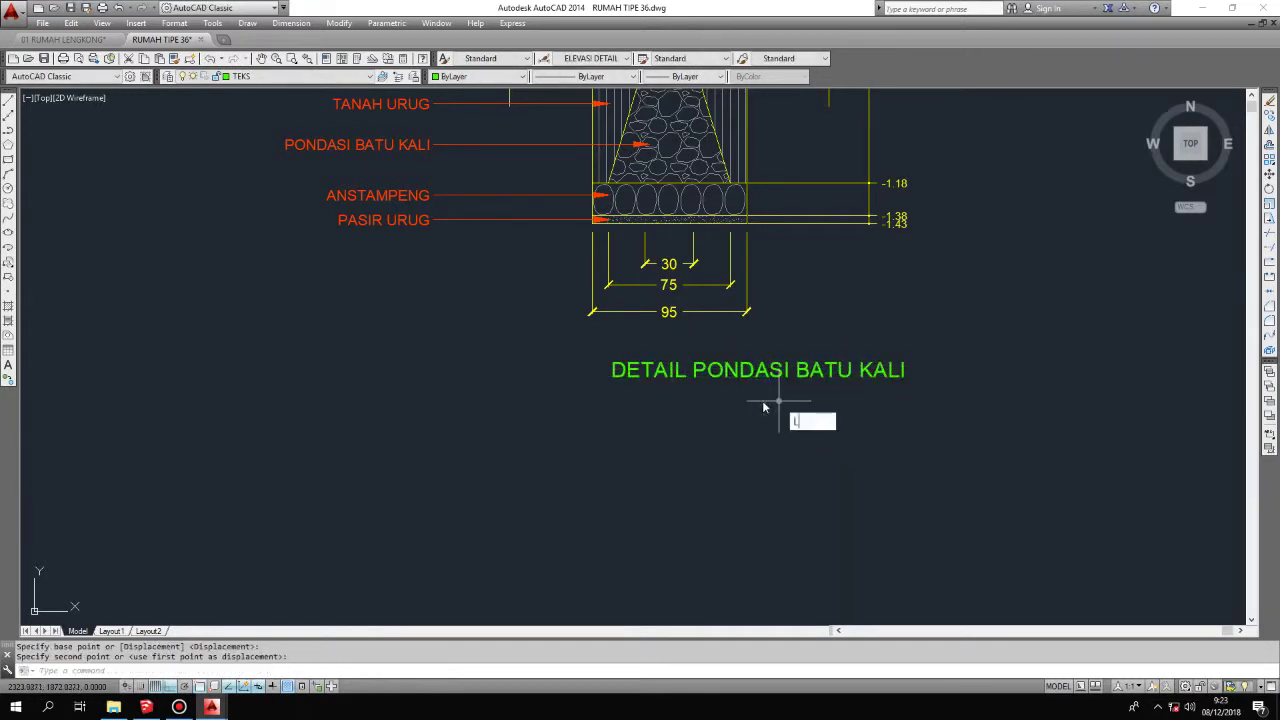
pyautogui.press('Return')
pyautogui.click(600, 381)
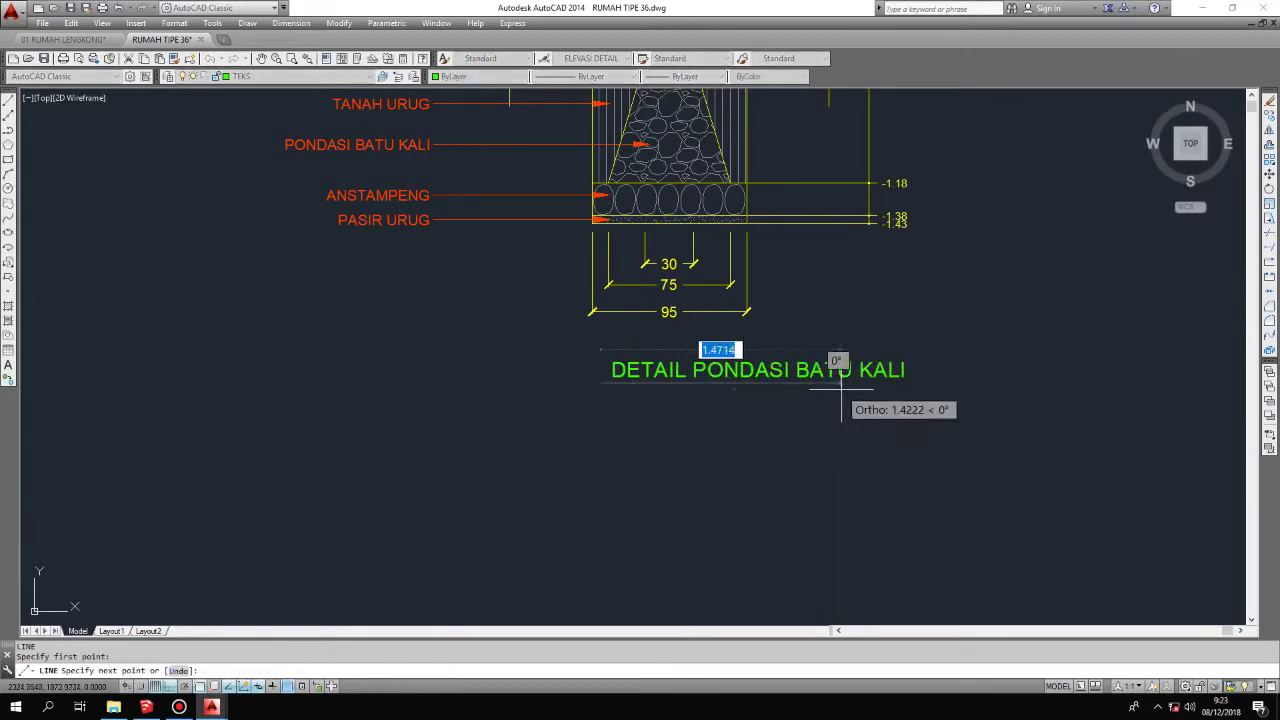
pyautogui.click(917, 393)
pyautogui.press('Return')
# Step: Copy the title to just below the underline
pyautogui.click(829, 371)
pyautogui.write('c')
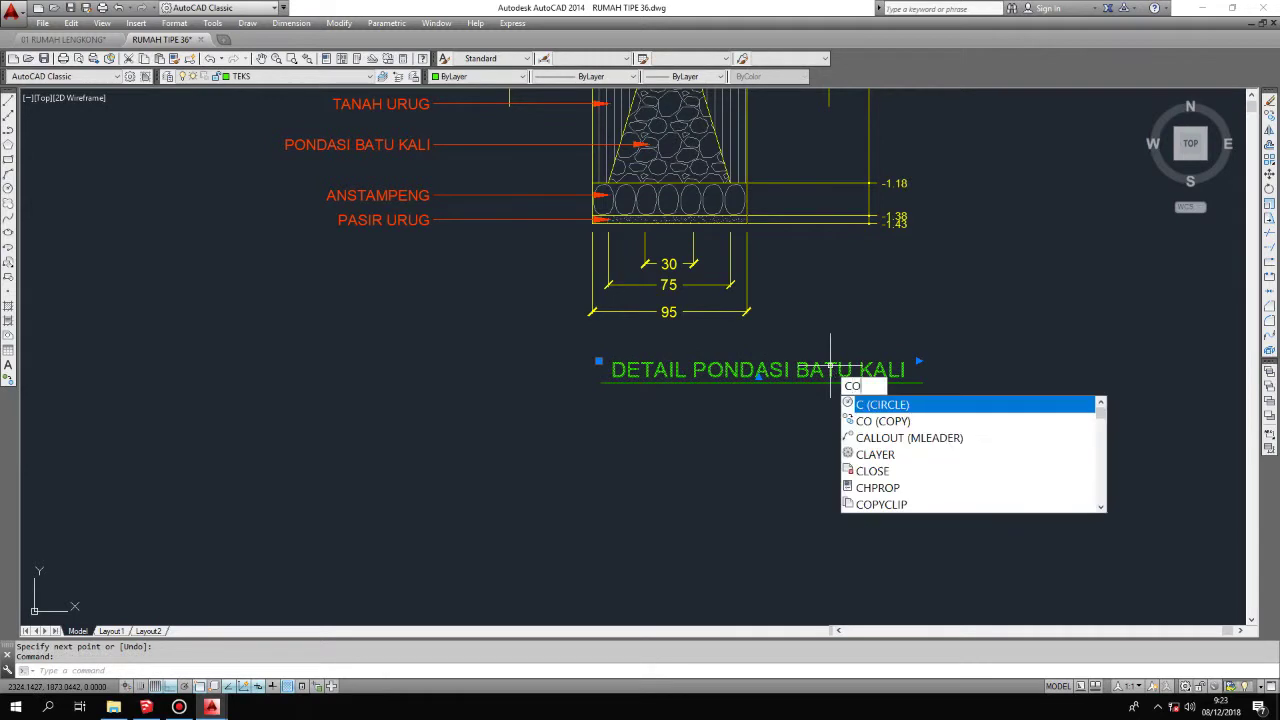
pyautogui.write('o')
pyautogui.press('Return')
pyautogui.click(830, 401)
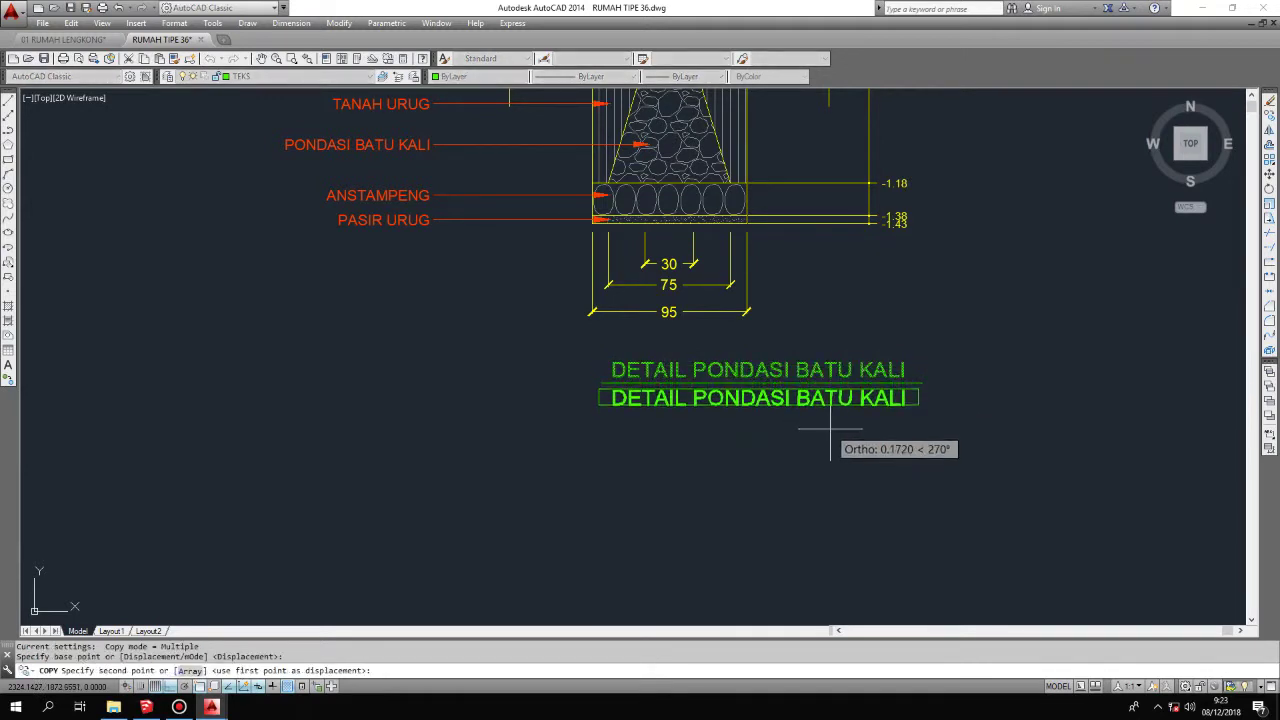
pyautogui.click(830, 430)
pyautogui.press('Escape')
# Step: Retype the lower copy as 'Skala 1 : 20' and select it for moving
pyautogui.moveTo(808, 428); pyautogui.dragTo(803, 400)
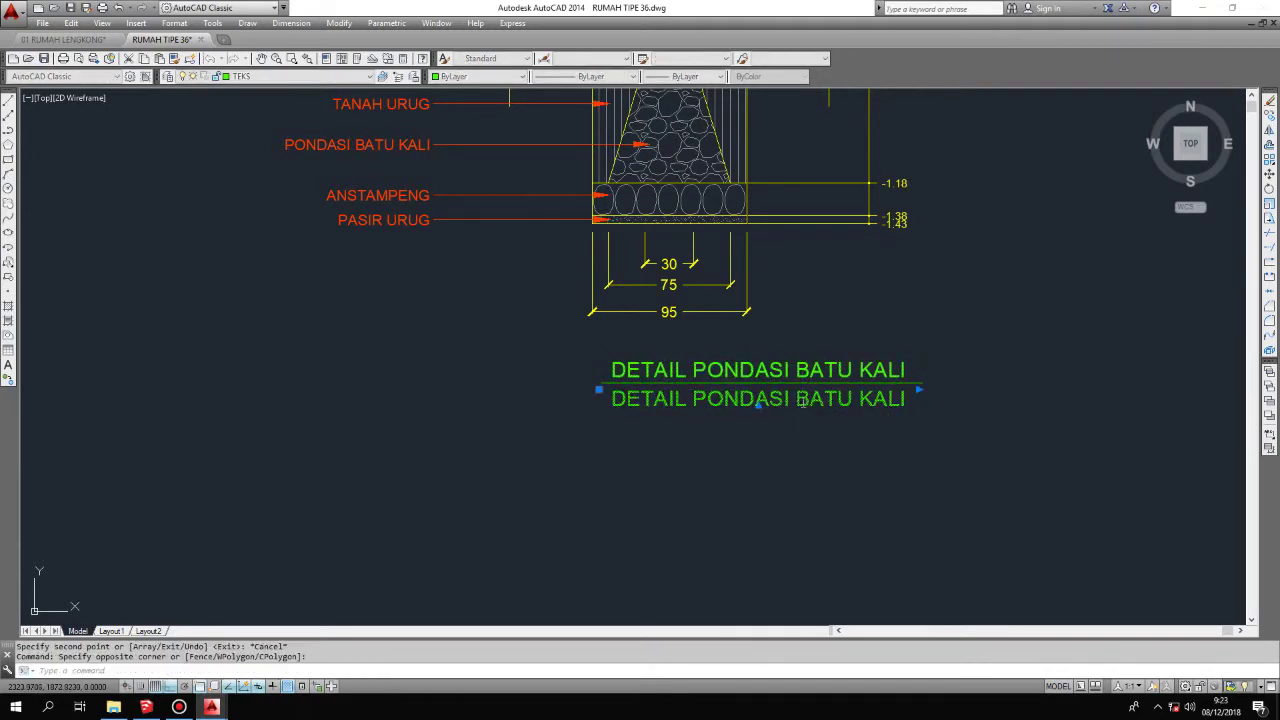
pyautogui.doubleClick(803, 400)
pyautogui.write('Skala 1')
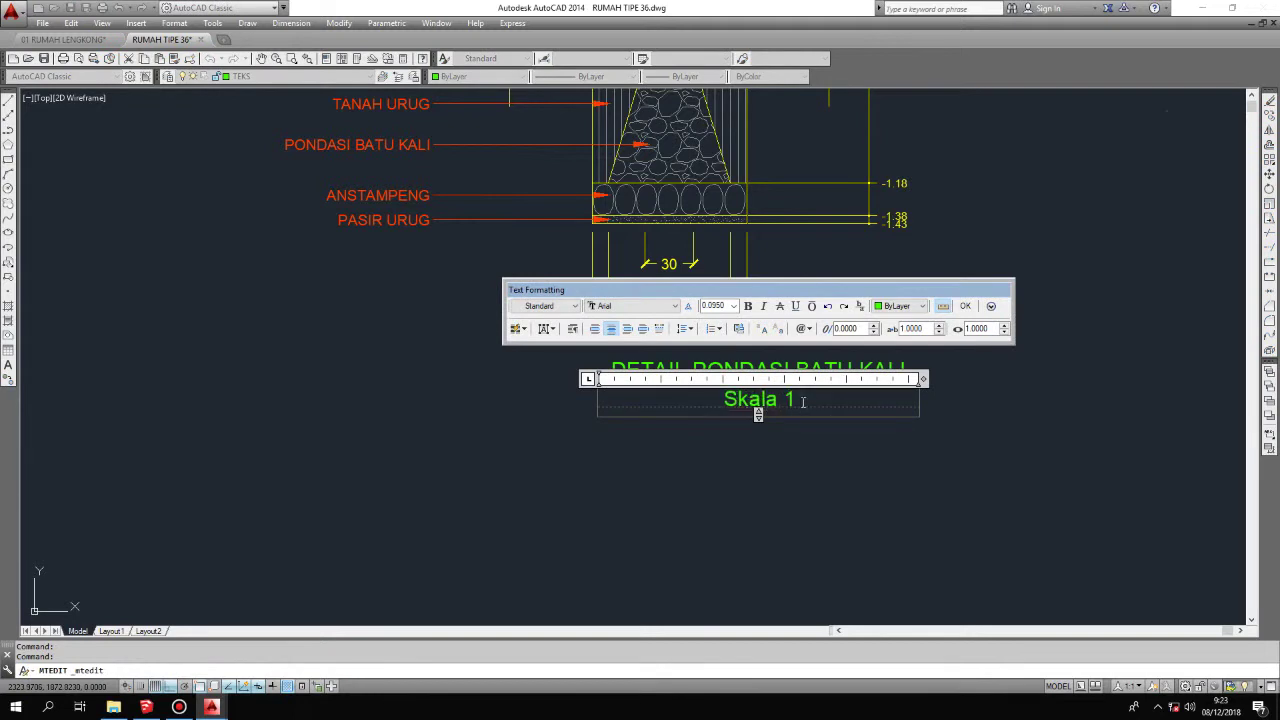
pyautogui.write(' : 20')
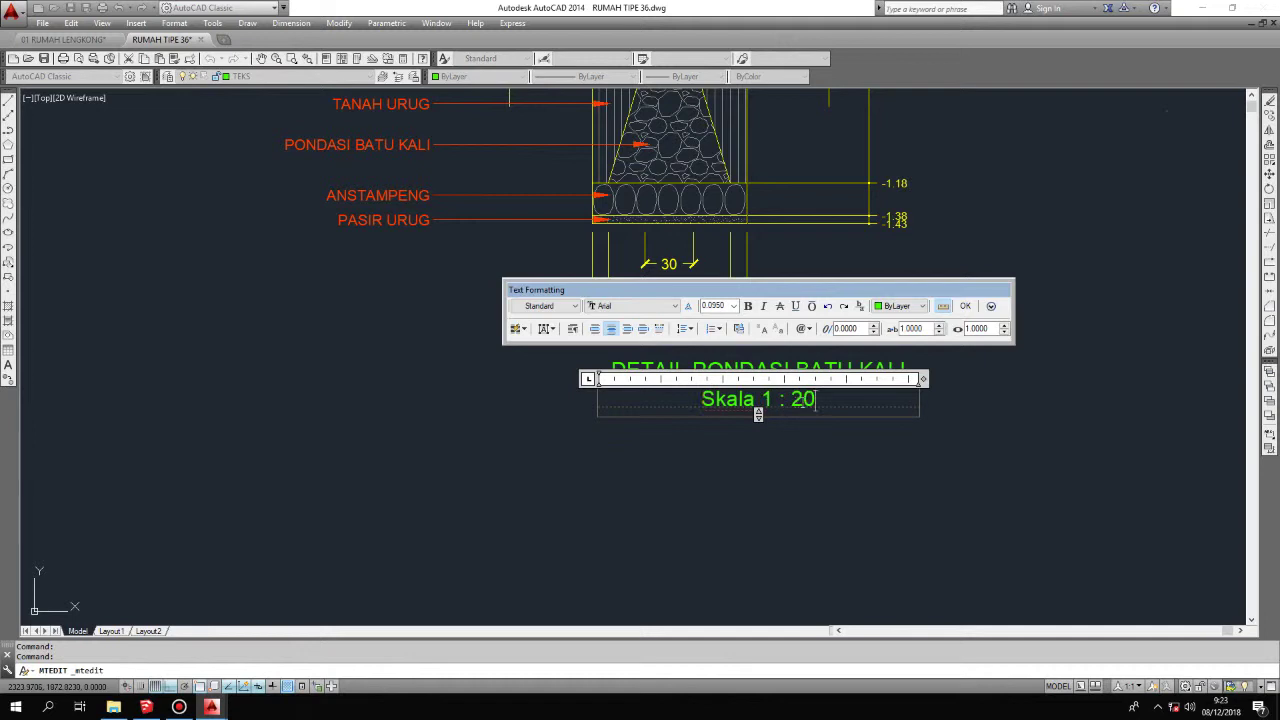
pyautogui.click(807, 460)
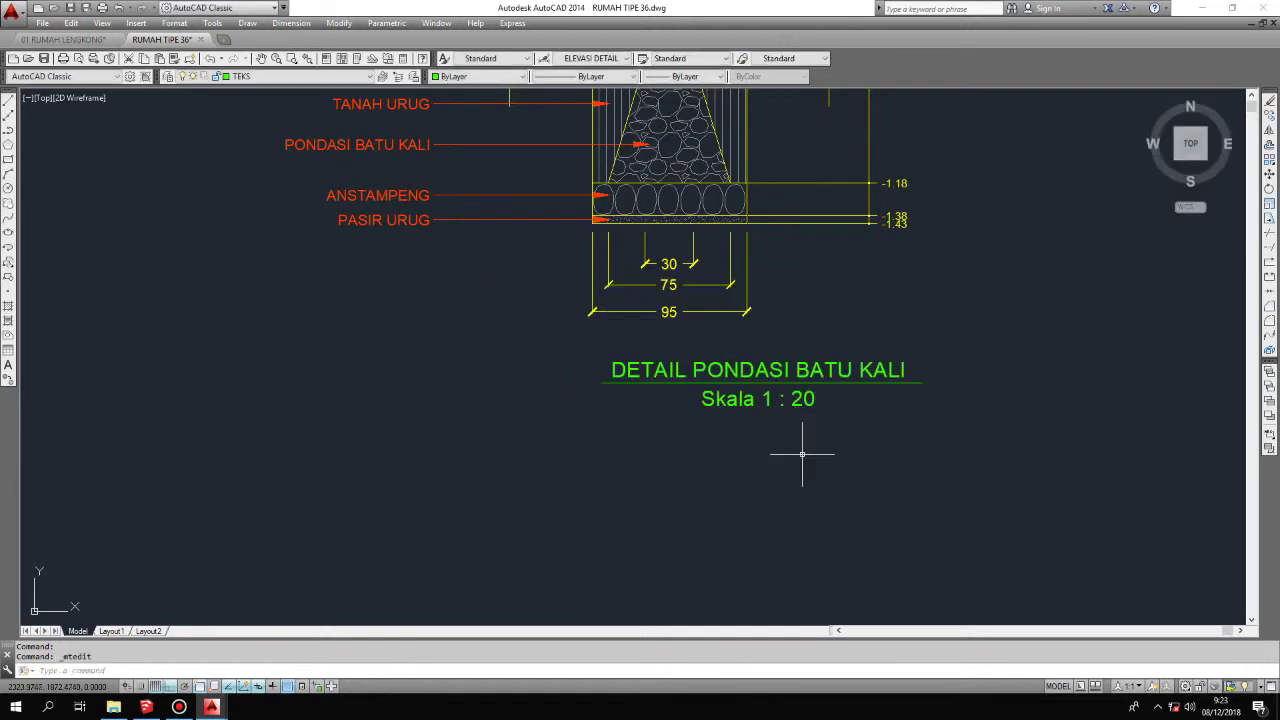
pyautogui.write('m')
pyautogui.press('Return')
pyautogui.click(766, 418)
# Step: Place the Skala 1 : 20 text under the title's left edge
pyautogui.click(731, 452)
pyautogui.click(585, 343)
pyautogui.click(1000, 450)
pyautogui.click(980, 450)
pyautogui.click(889, 443)
# Step: Move the title and Skala 1 : 20 line together lower beneath the detail
pyautogui.click(658, 457)
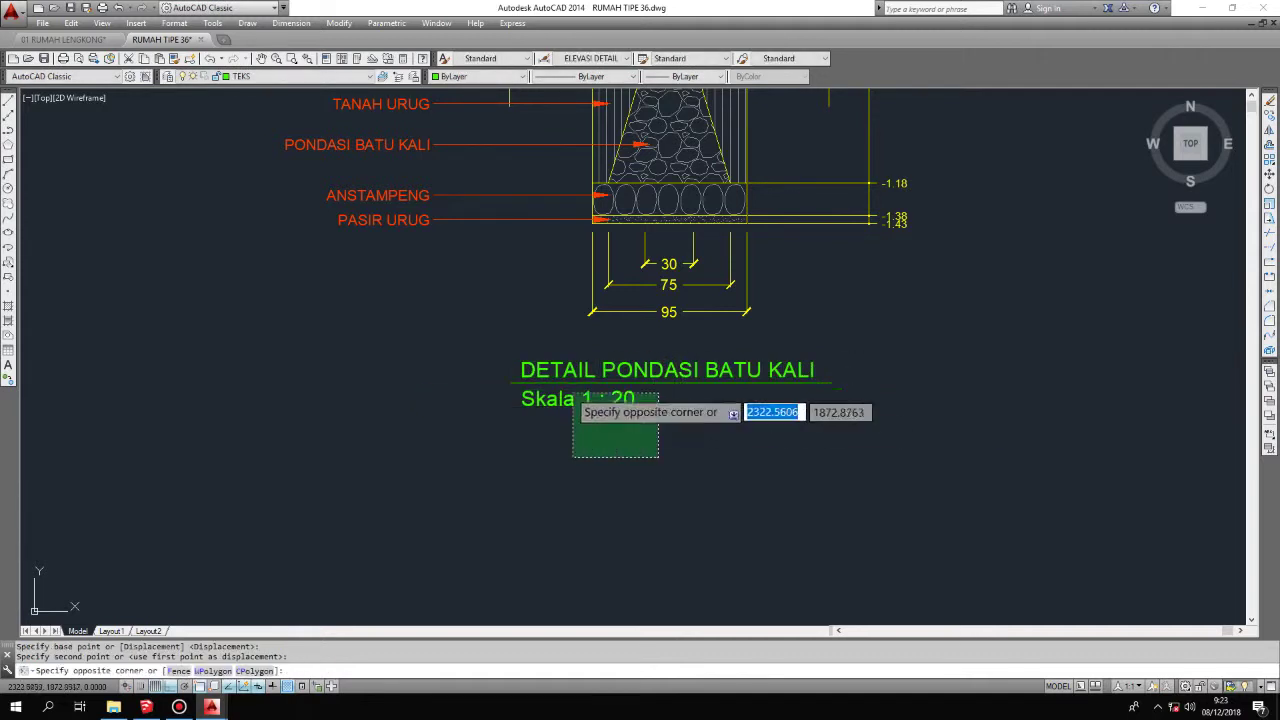
pyautogui.click(491, 354)
pyautogui.write('m')
pyautogui.press('Return')
pyautogui.click(965, 353)
pyautogui.click(965, 393)
# Step: Zoom and pan to centre the foundation detail and its title in view
pyautogui.scroll(-2, 965, 393)
pyautogui.scroll(-1, 965, 393)
pyautogui.scroll(-3, 857, 448)
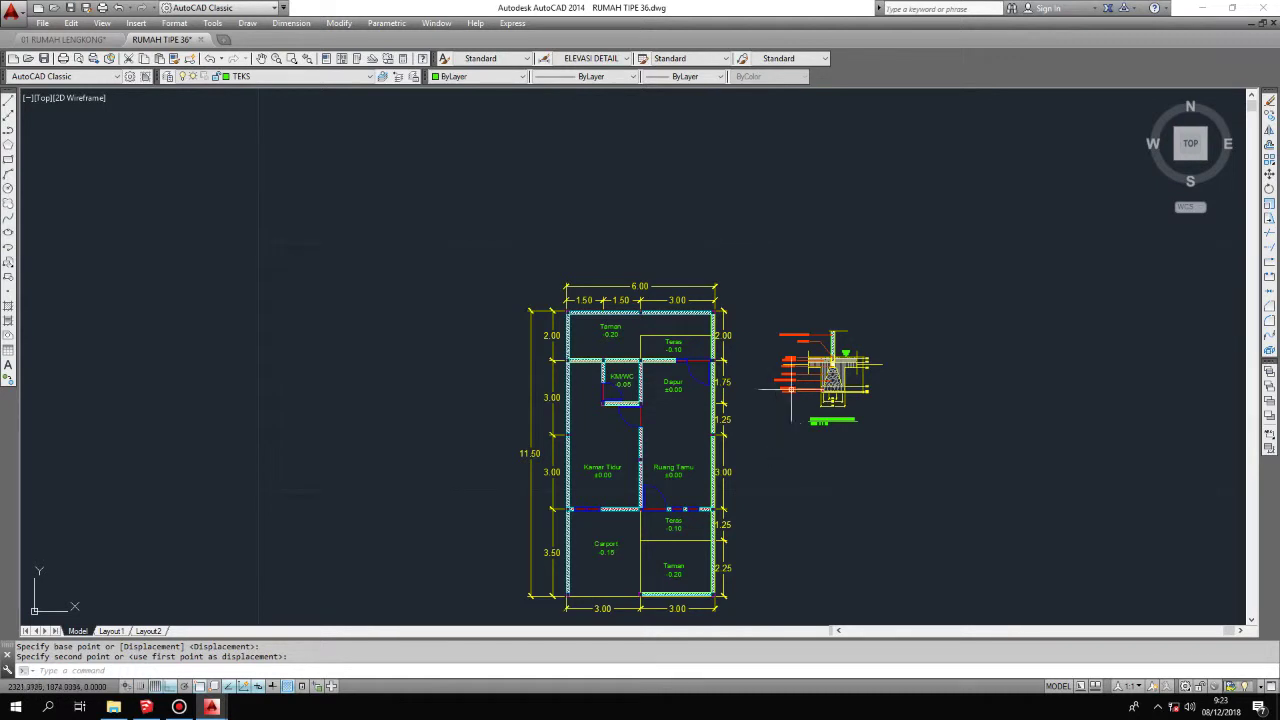
pyautogui.scroll(4, 814, 353)
pyautogui.moveTo(894, 387); pyautogui.dragTo(828, 296, button='middle')
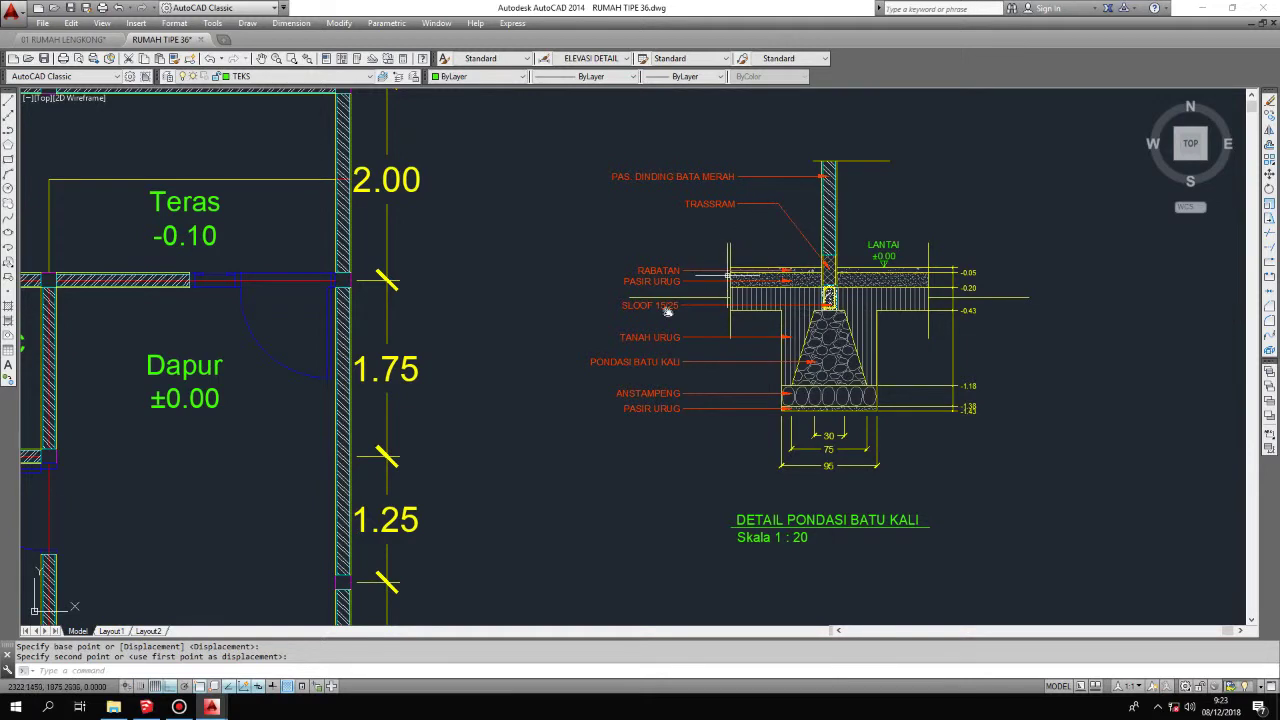
pyautogui.scroll(-1, 667, 312)
pyautogui.scroll(-1, 524, 318)
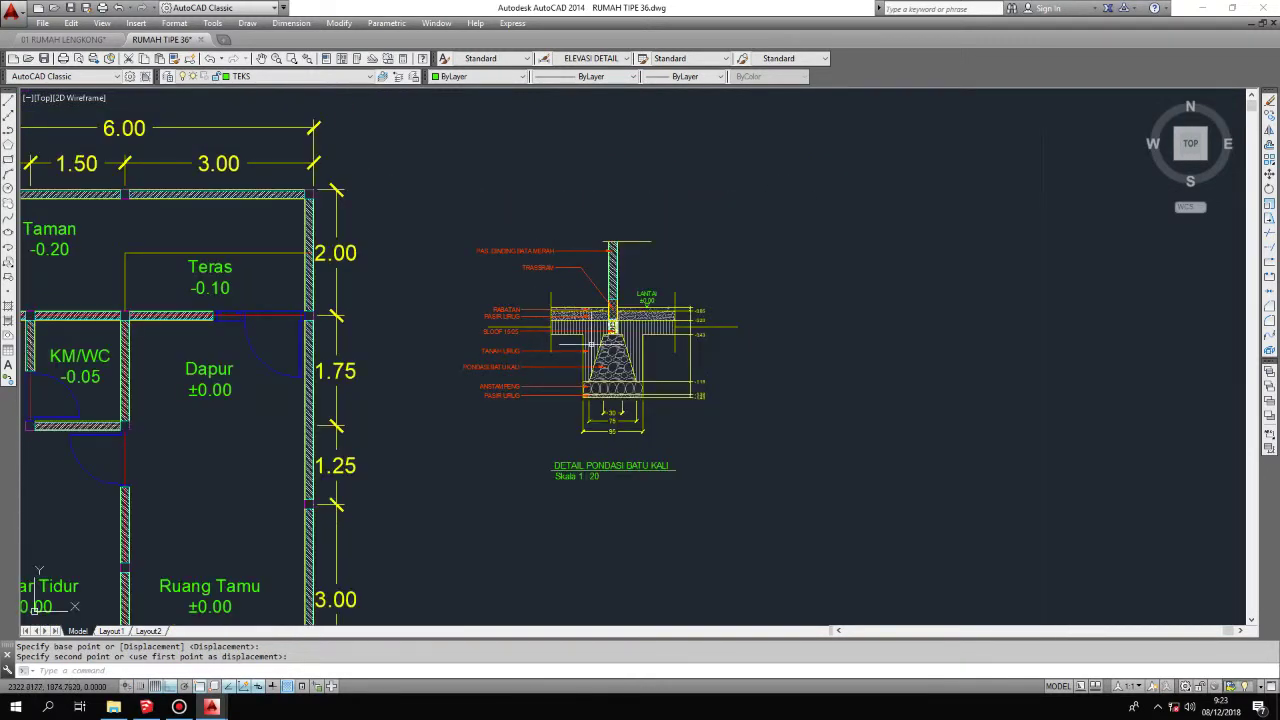
pyautogui.moveTo(612, 363); pyautogui.dragTo(654, 352, button='middle')
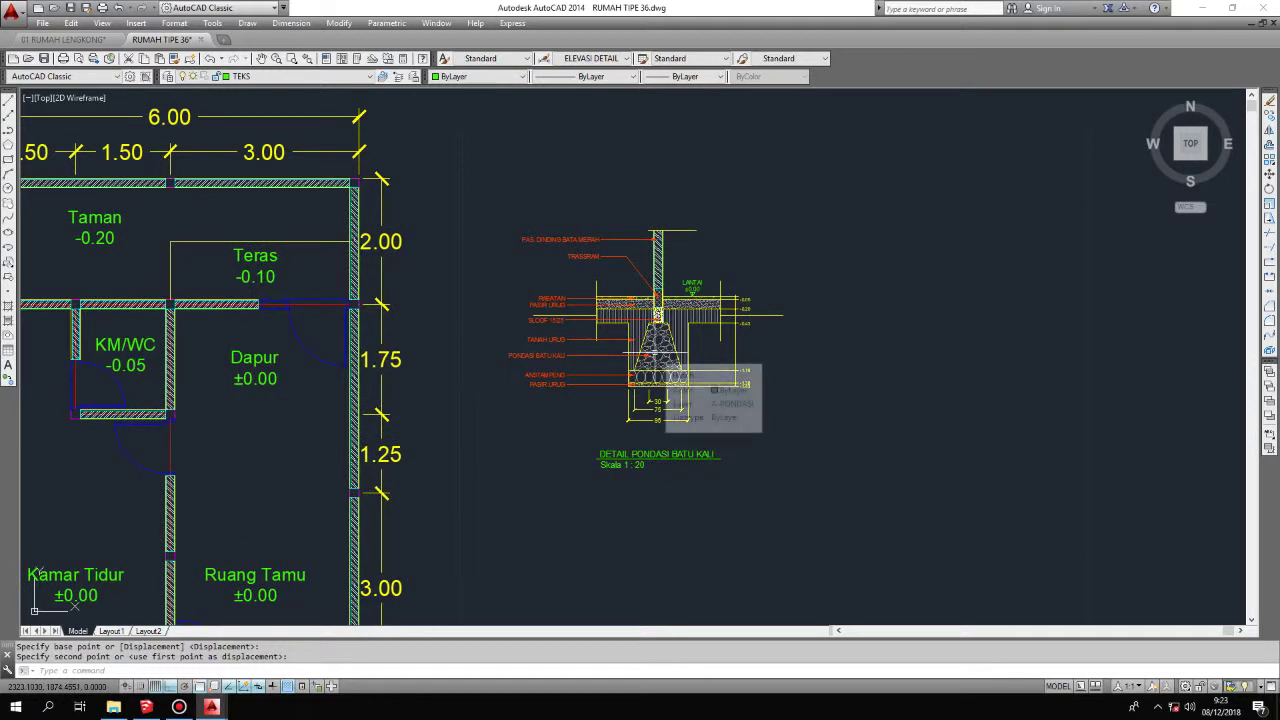
pyautogui.scroll(2, 607, 235)
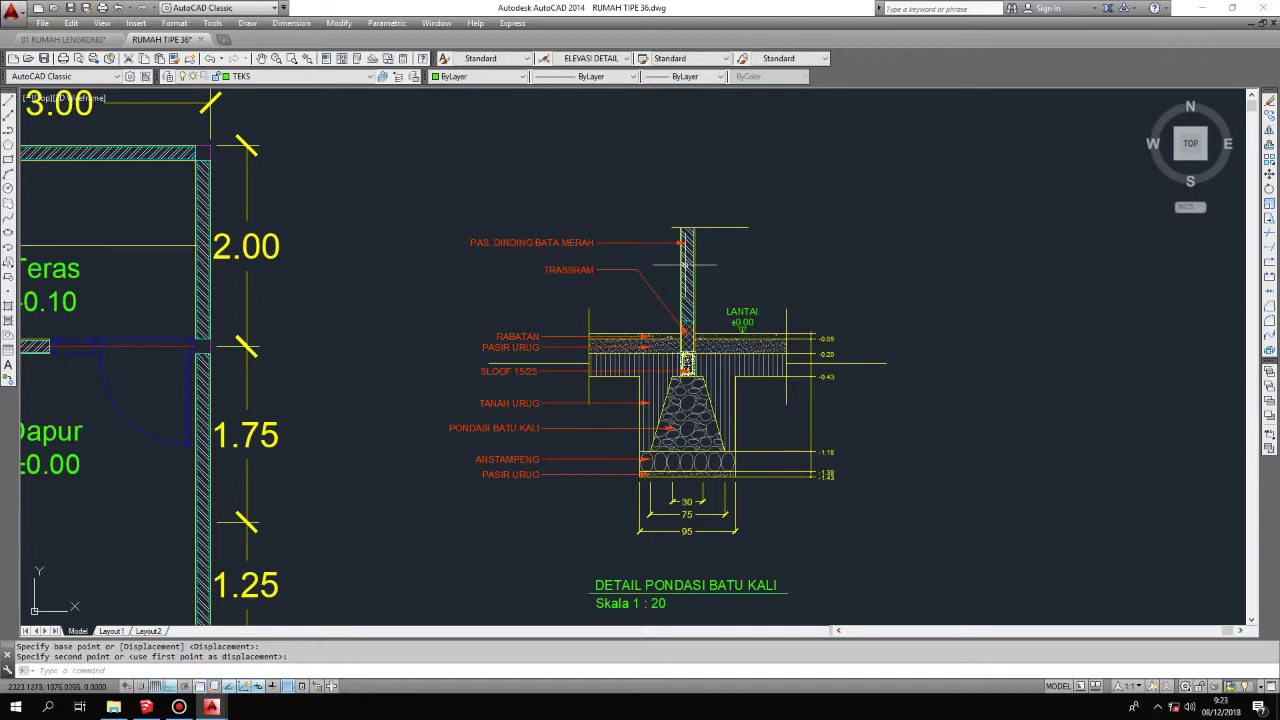
pyautogui.moveTo(745, 373)
pyautogui.mouseDown(button='middle')
pyautogui.moveTo(779, 333)
pyautogui.moveTo(870, 304)
pyautogui.moveTo(856, 356)
pyautogui.moveTo(850, 292)
pyautogui.moveTo(885, 301)
pyautogui.mouseUp(button='middle')
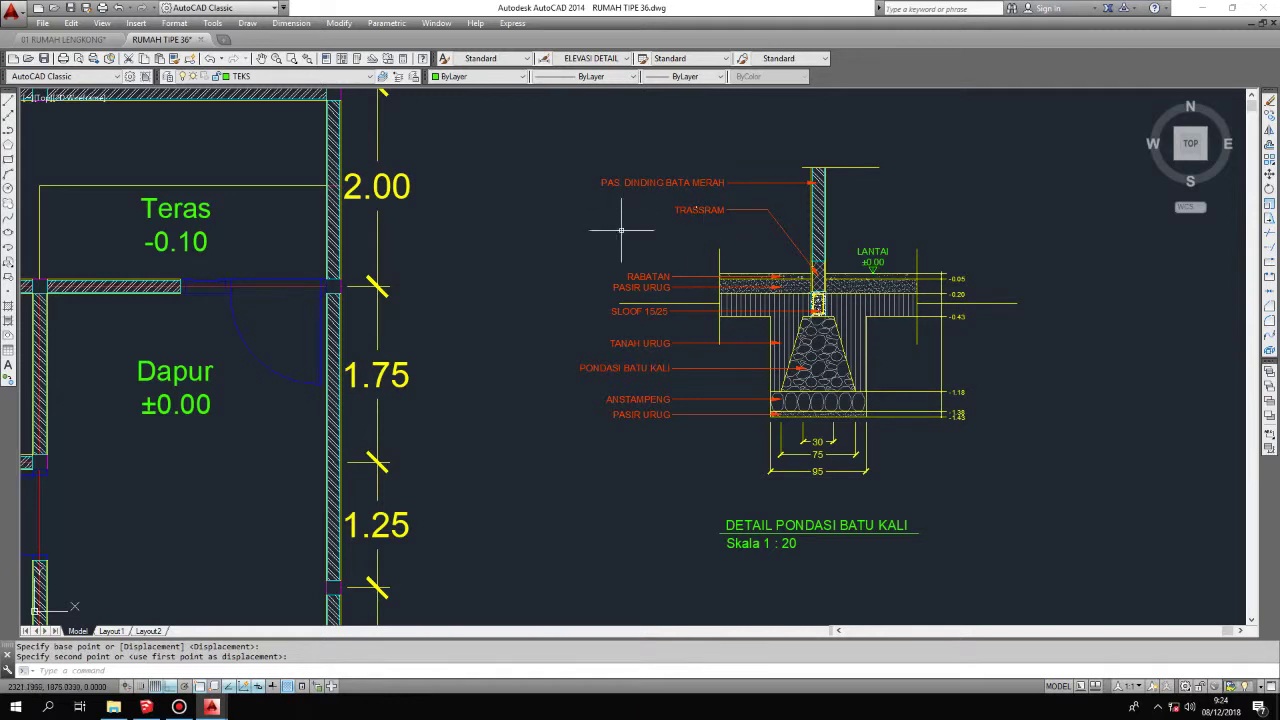
pyautogui.click(179, 707)
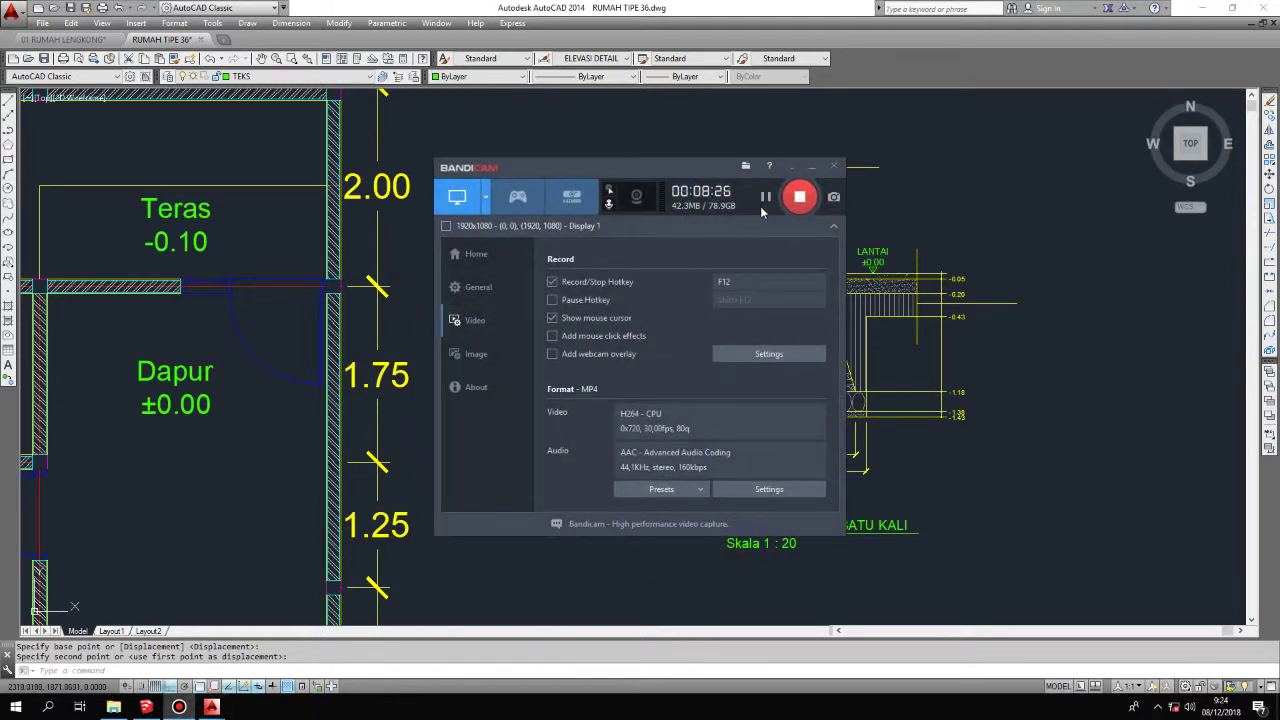